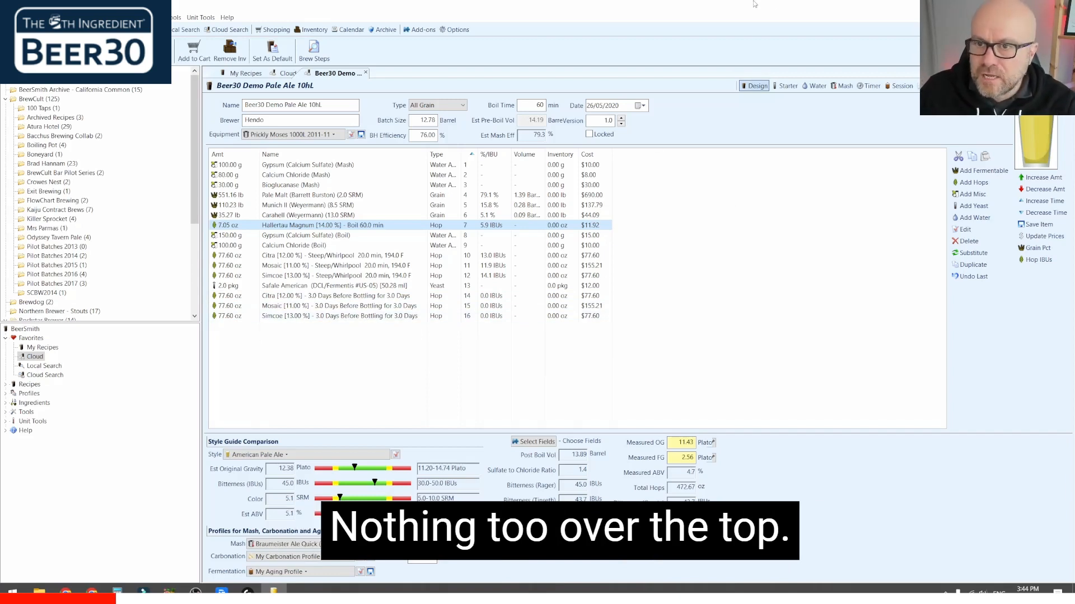
Step: Switch to Beer30, visit the recipe module, and open the raw materials inventory
click(844, 87)
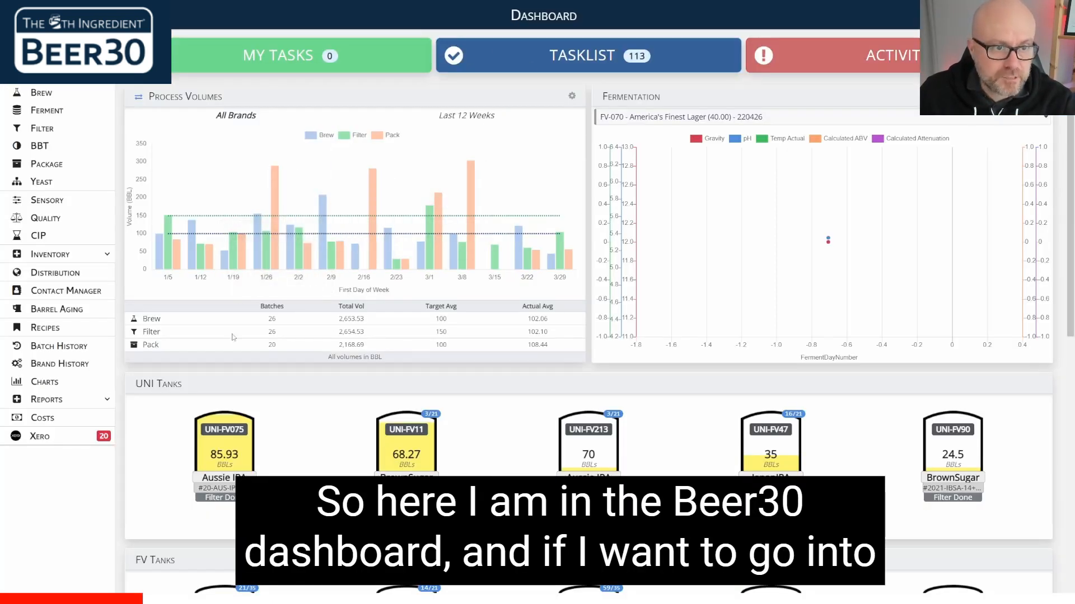
click(47, 328)
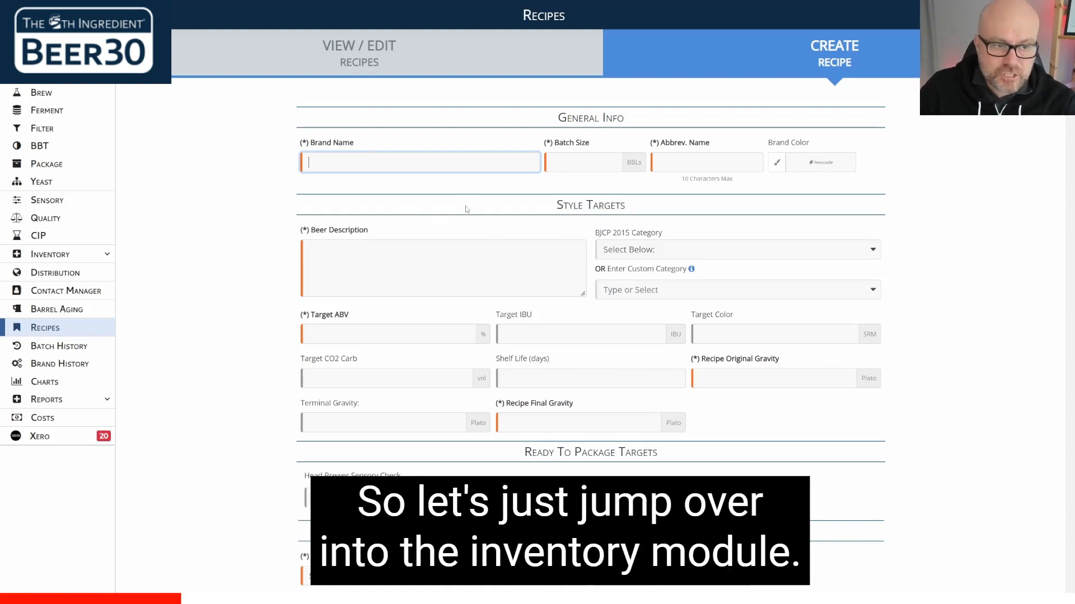
click(80, 260)
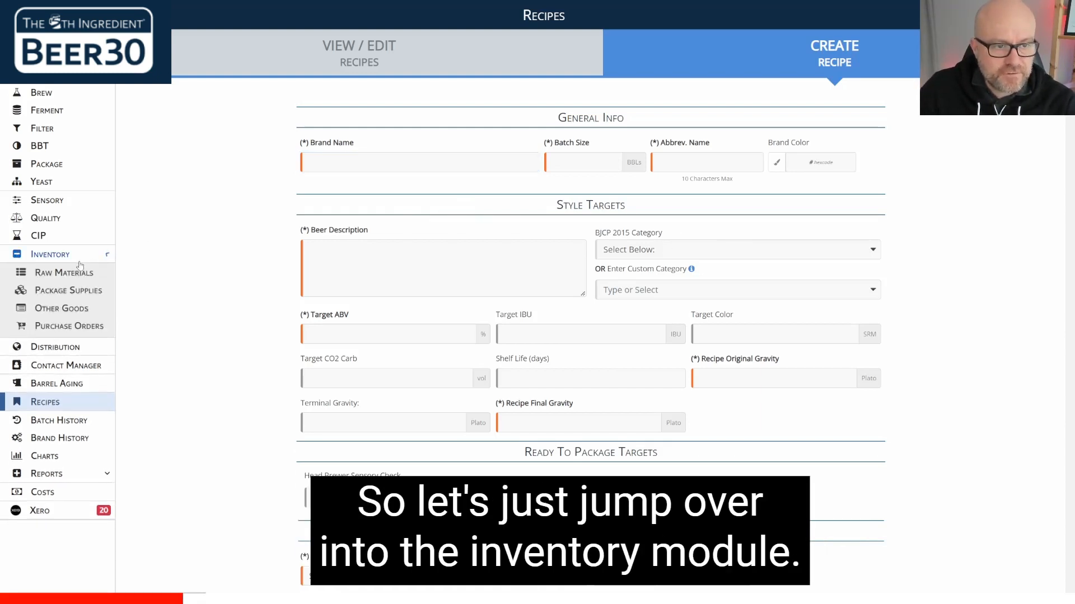
click(74, 273)
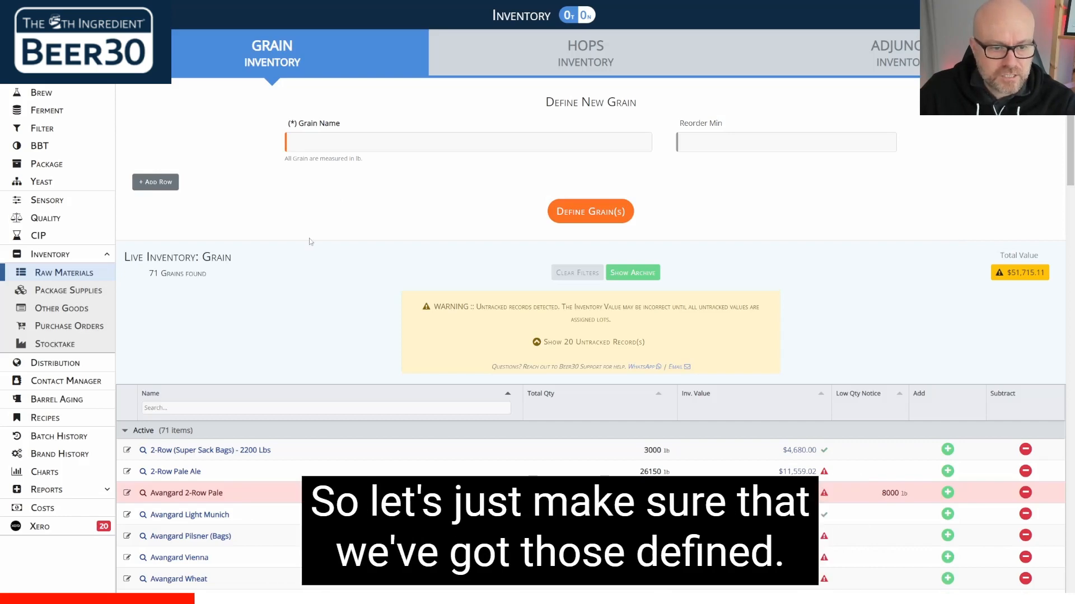
Step: Check the grain inventory for the recipe's malts and define the missing grain as BB Pale
scroll(313, 303, down, 6)
scroll(313, 303, down, 6)
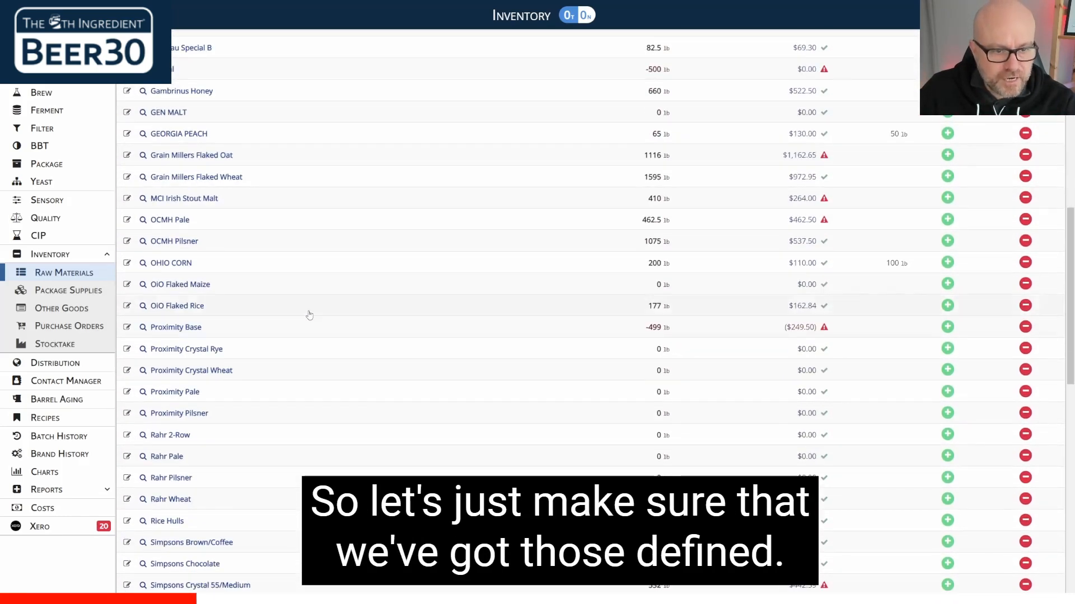
scroll(307, 312, up, 6)
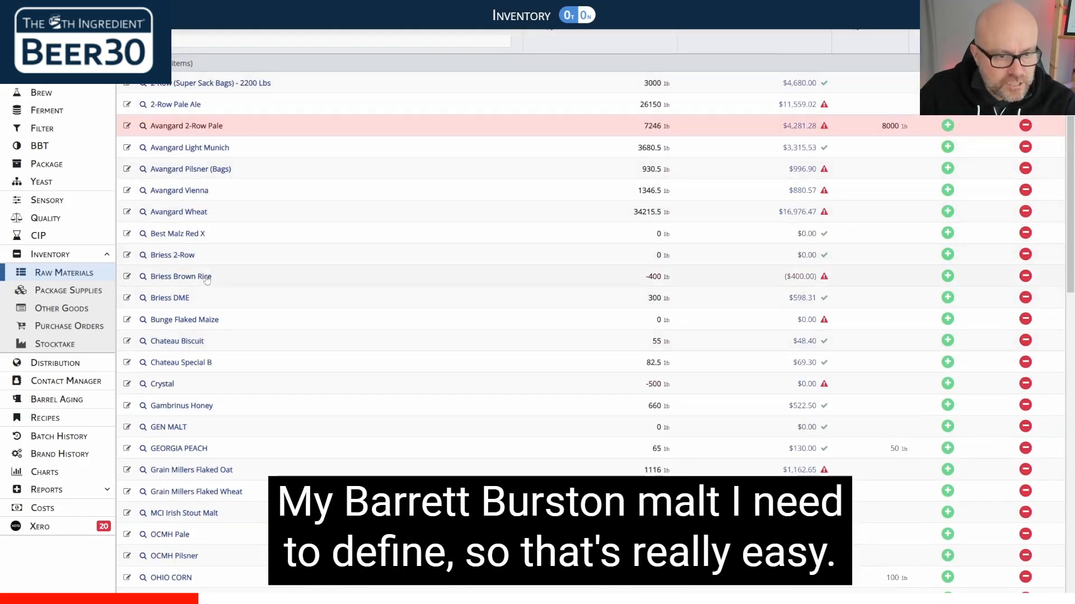
scroll(262, 294, down, 5)
scroll(262, 294, up, 10)
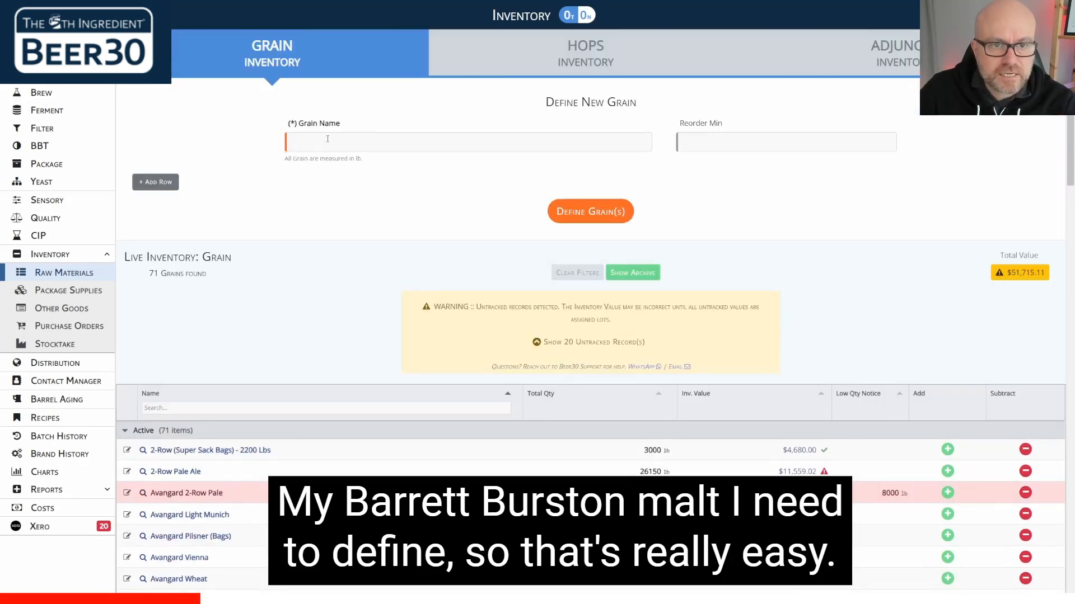
click(327, 140)
text(BB Pale)
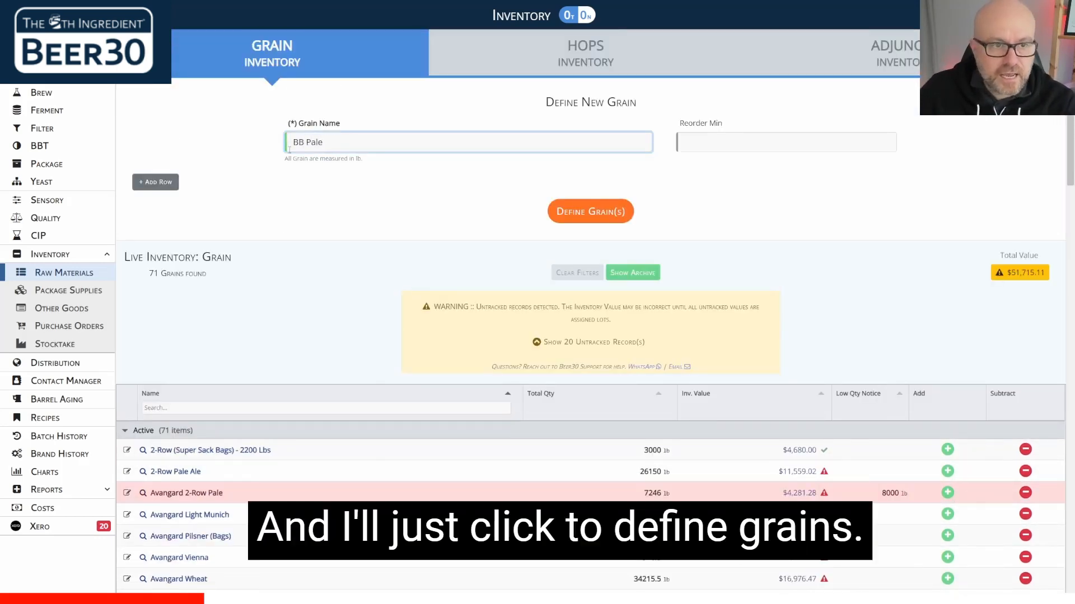
click(589, 216)
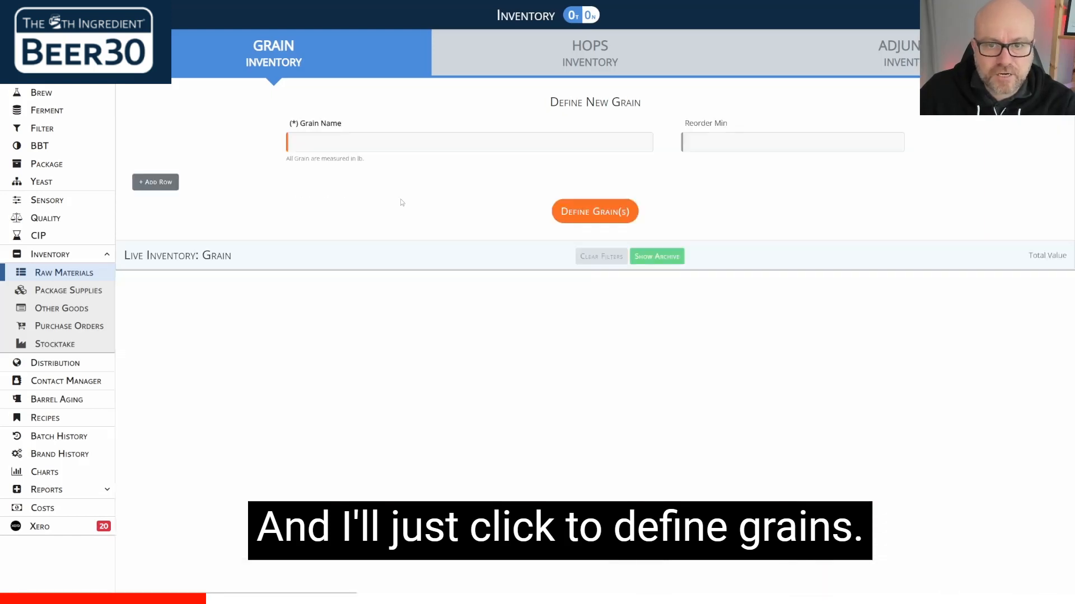
Step: Check the updated grain list for BB Pale and the Weyermann Carahell and Munich malts
scroll(239, 384, down, 5)
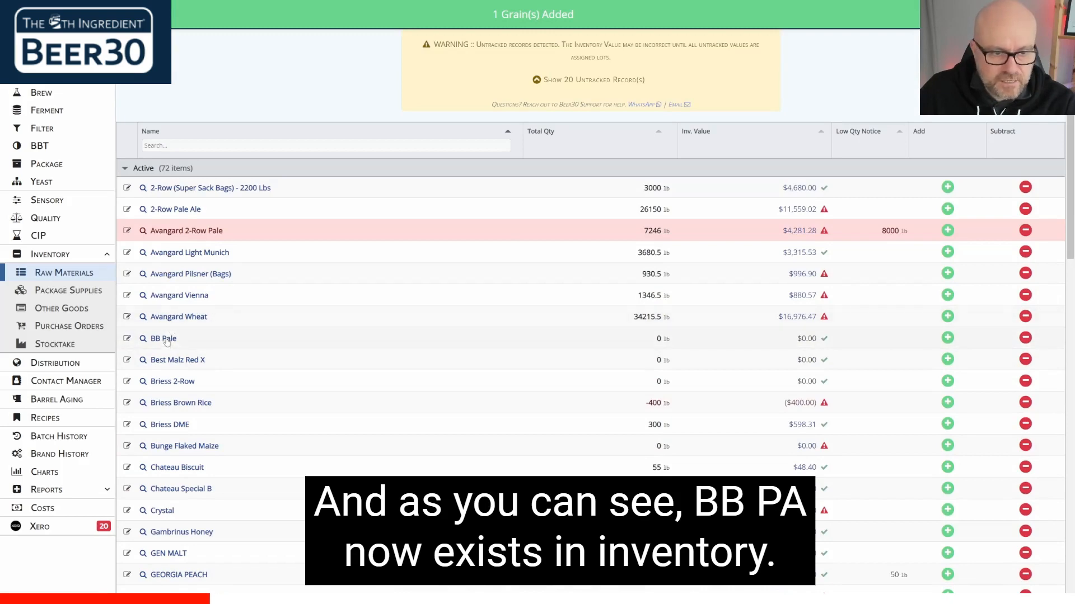
scroll(336, 342, down, 4)
scroll(315, 344, down, 15)
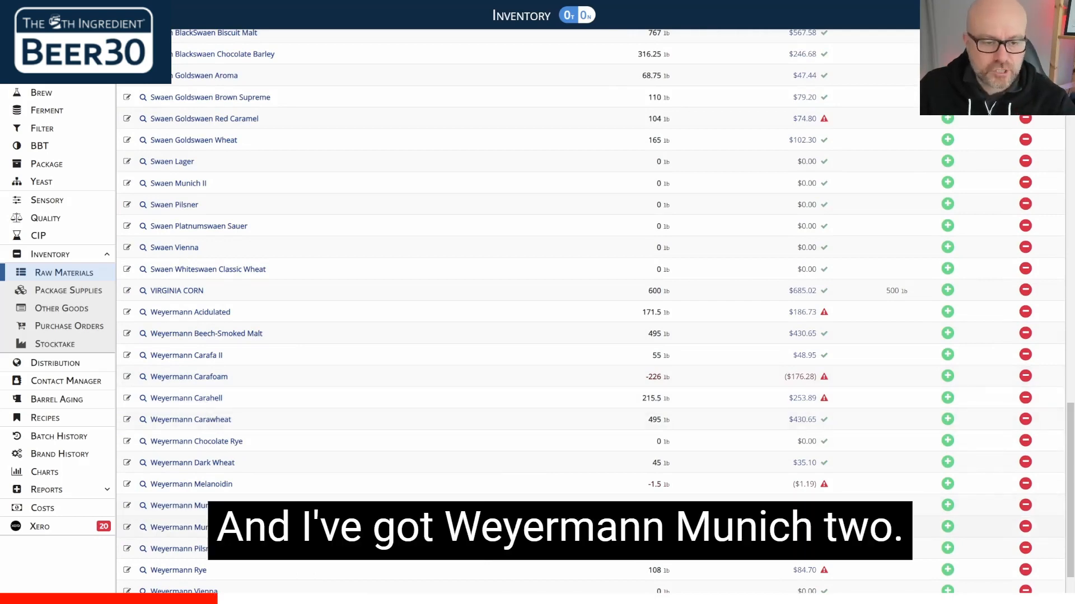
scroll(406, 373, up, 10)
scroll(406, 374, up, 12)
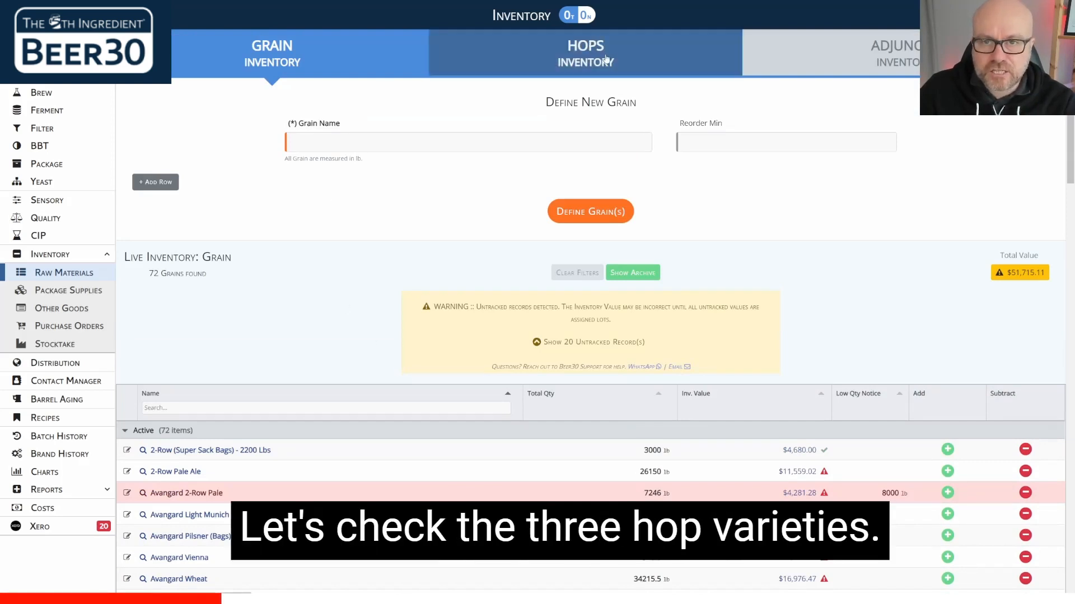
Step: Open the hops inventory and check it for Simcoe, Citra and Mosaic
click(591, 47)
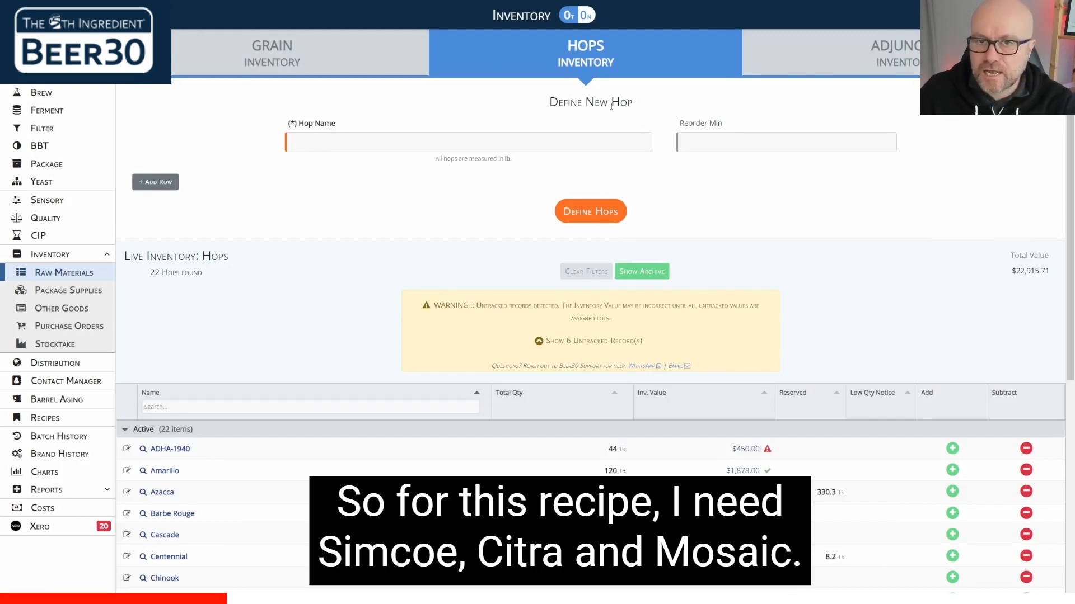
scroll(295, 266, down, 3)
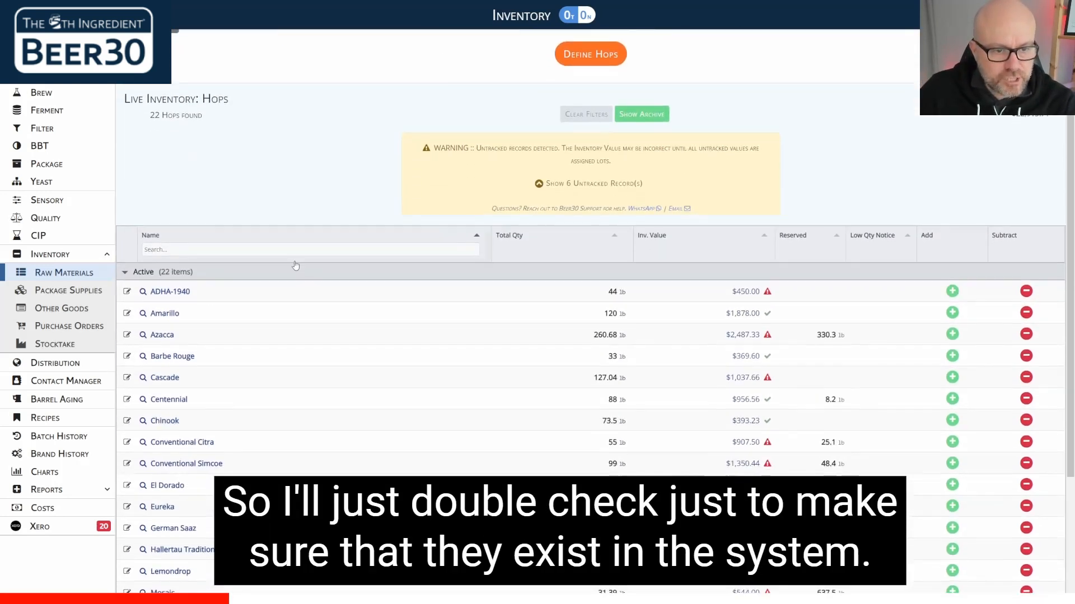
scroll(296, 265, down, 3)
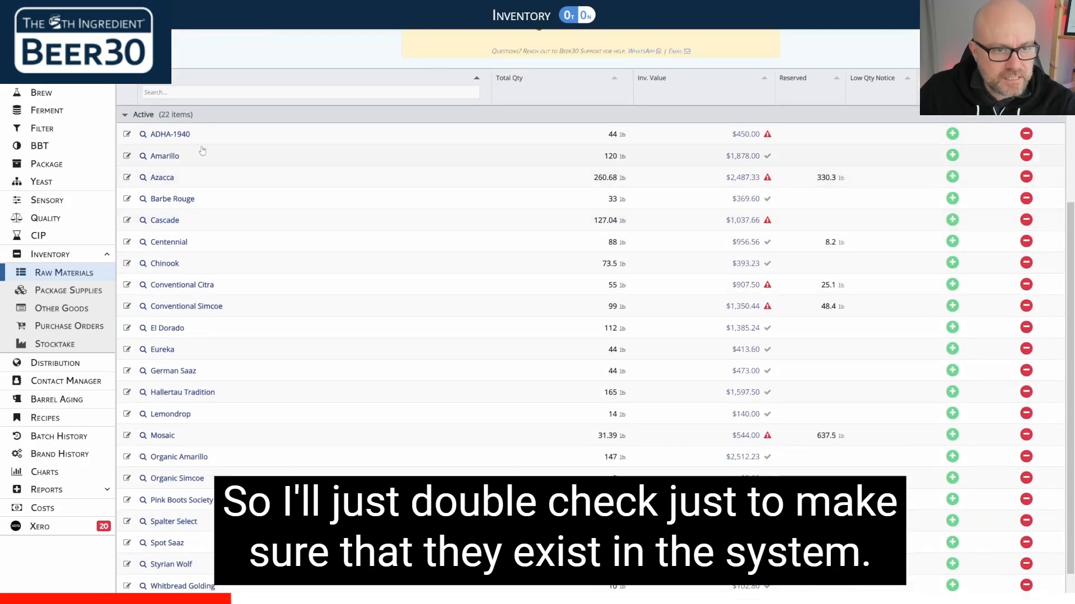
scroll(218, 266, down, 1)
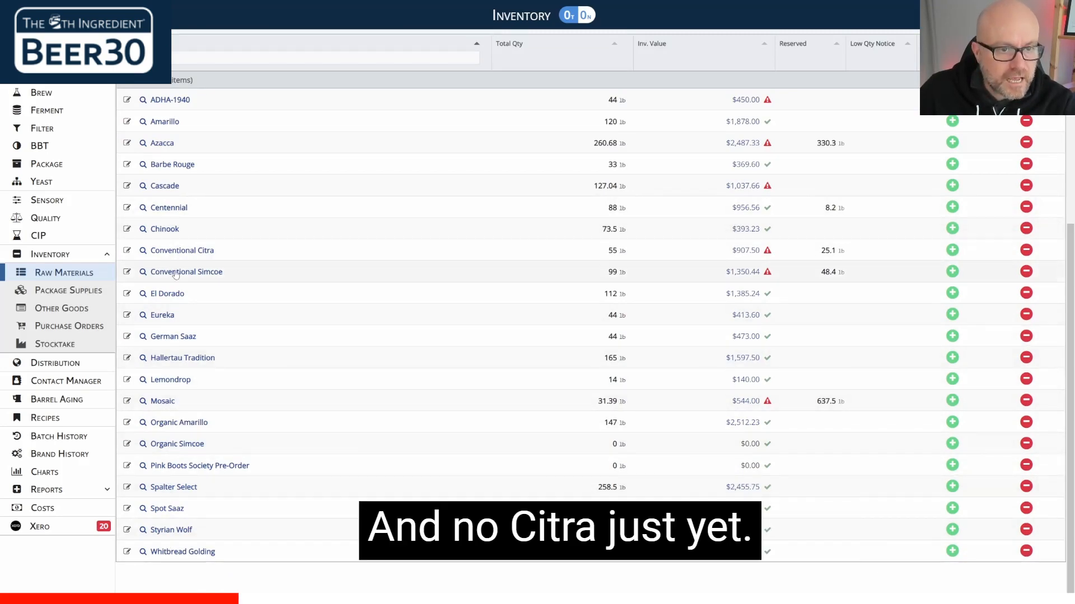
scroll(187, 322, up, 6)
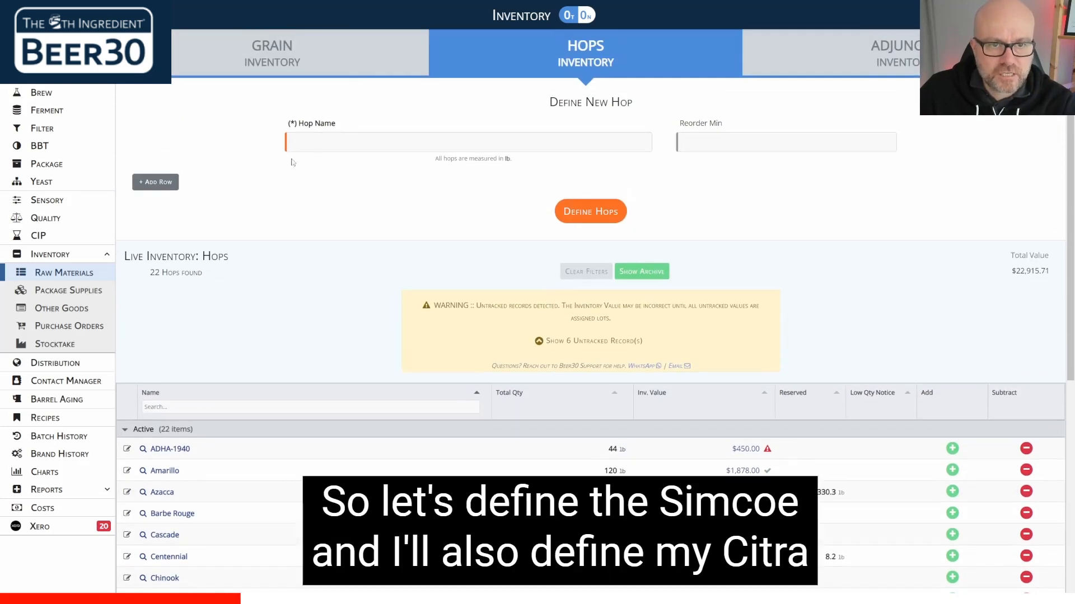
Step: Define two new hops named Simcoe and Citra, and review the updated hop list
click(319, 141)
text(S)
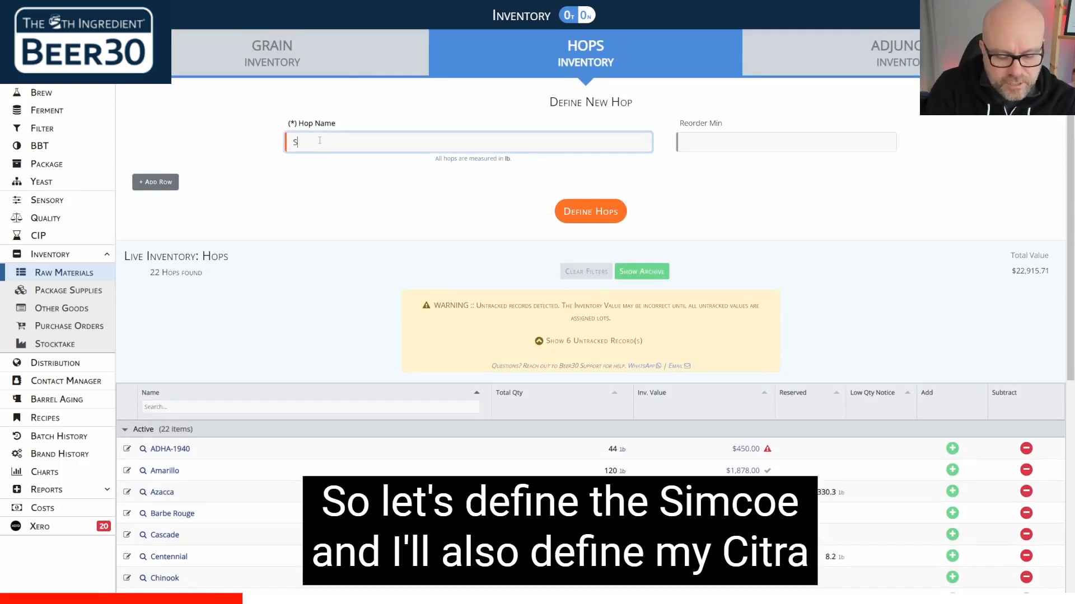
text(imcoe)
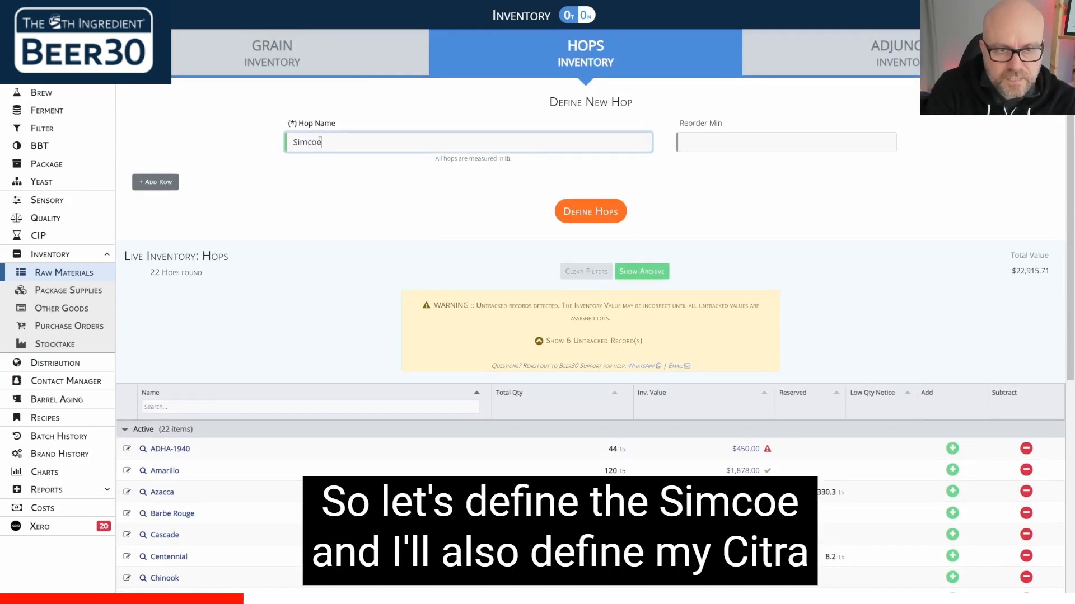
click(155, 182)
click(320, 200)
text(Citra)
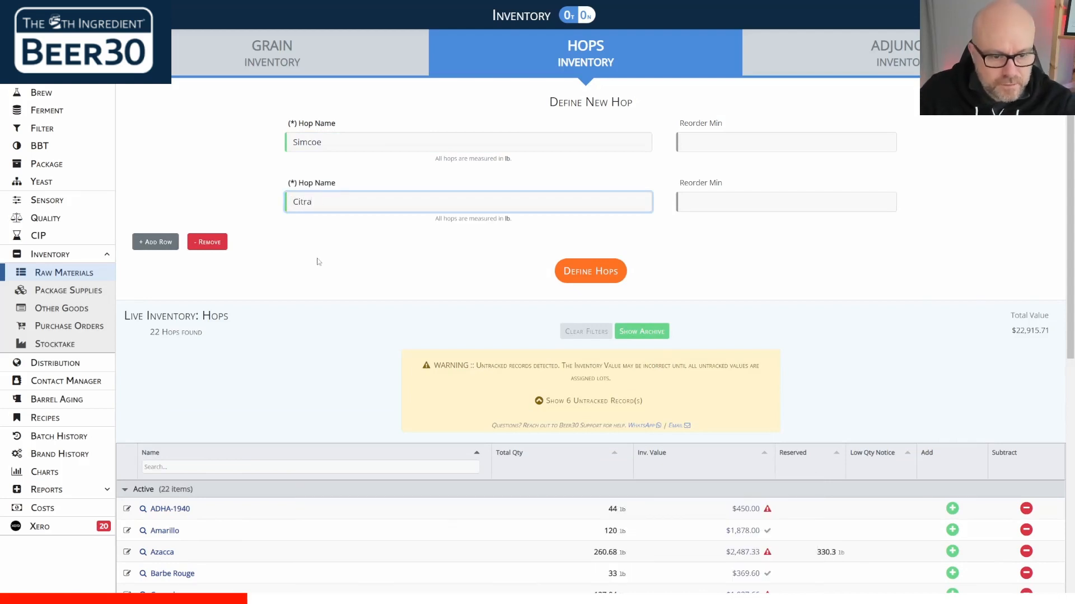
scroll(318, 261, down, 2)
scroll(314, 264, up, 2)
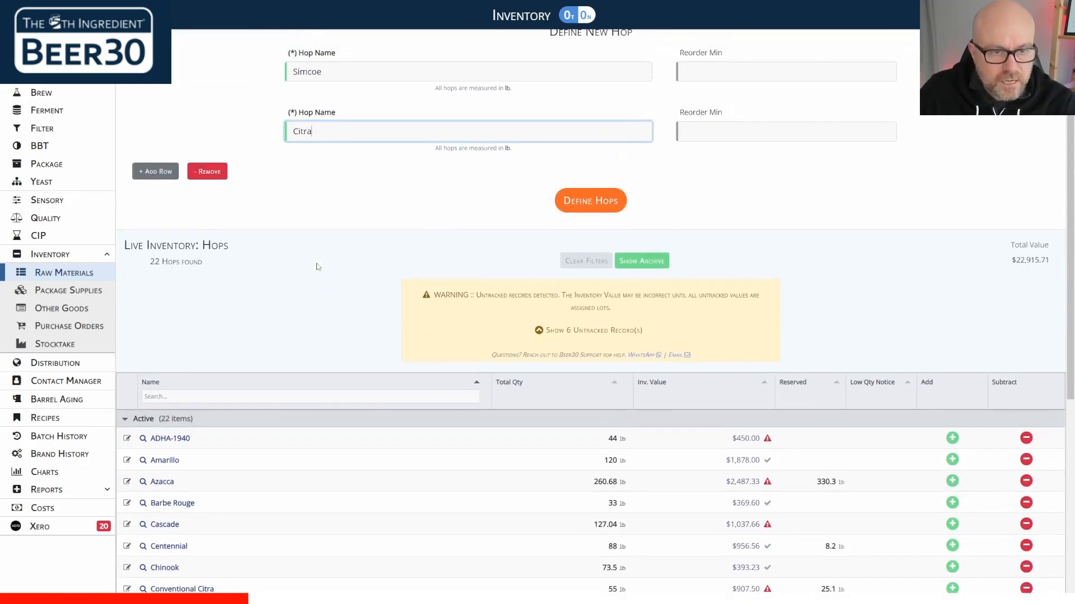
click(601, 279)
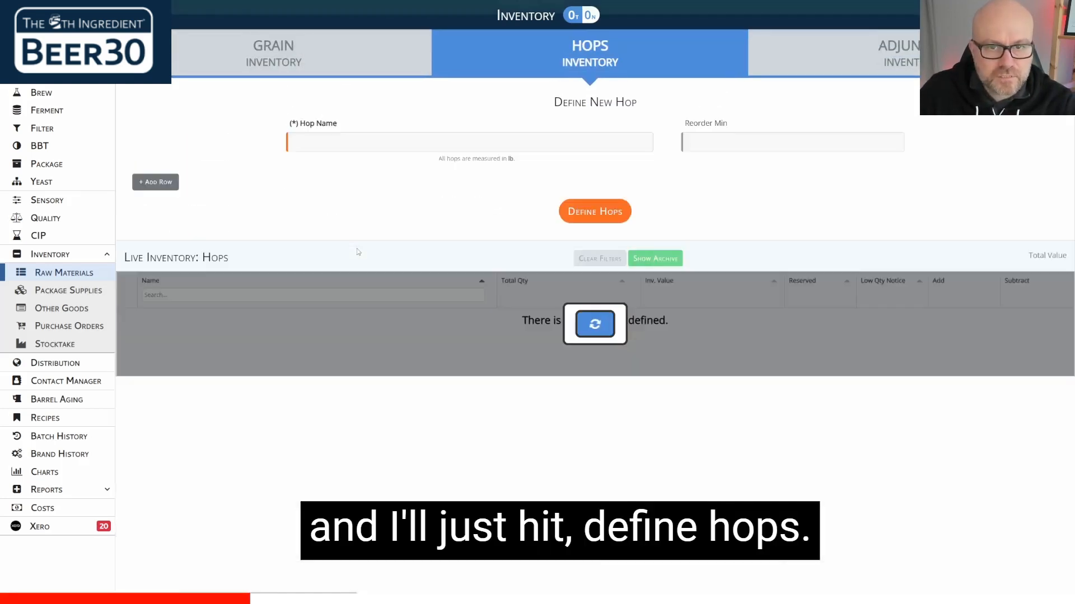
scroll(295, 228, down, 5)
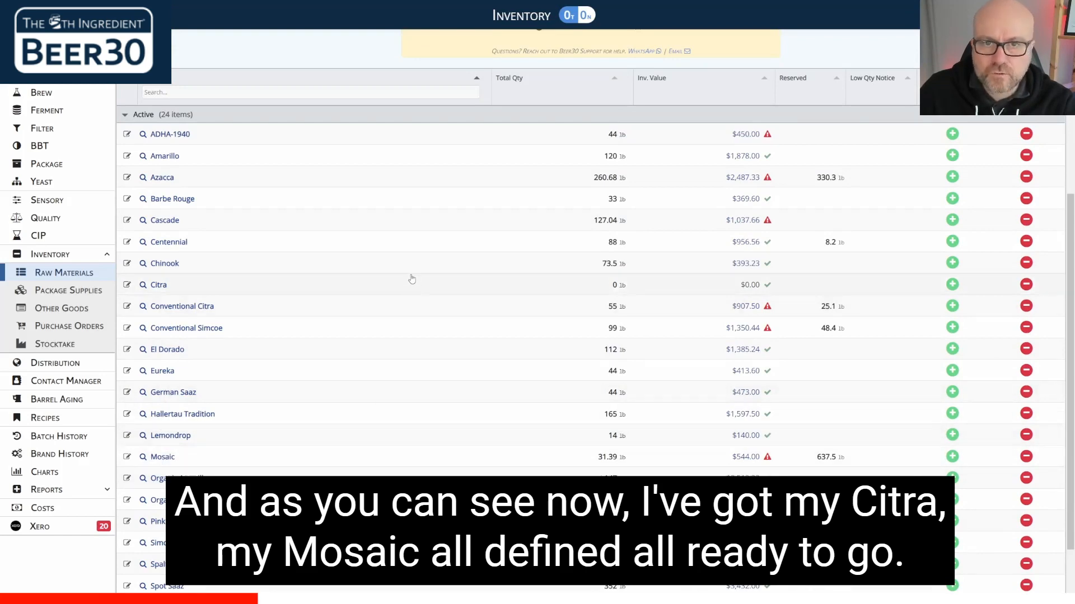
scroll(413, 278, up, 5)
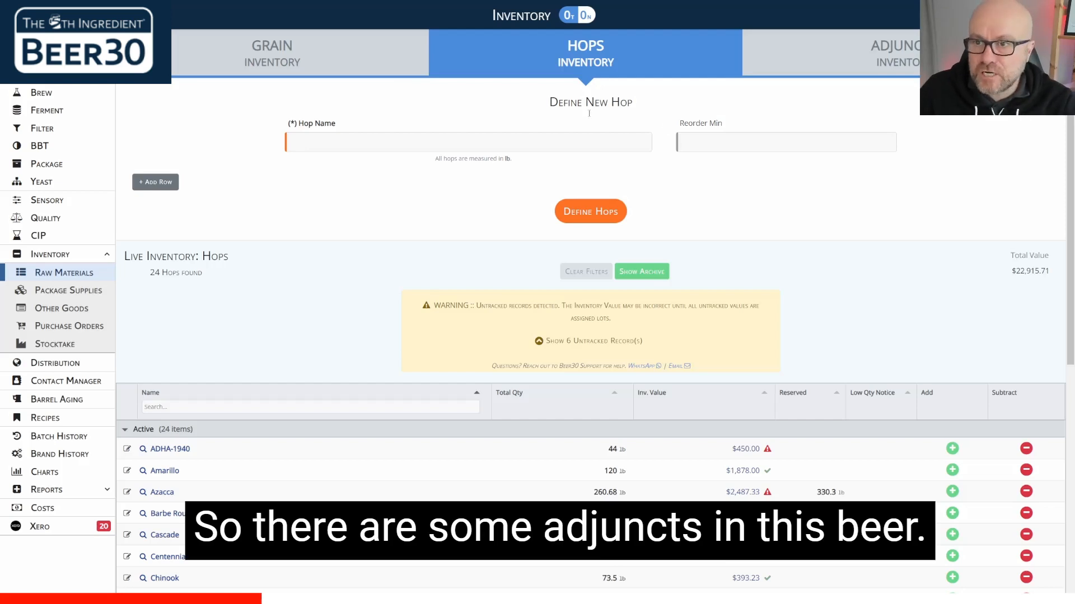
Step: Open the adjuncts inventory and check it for bioglucanase, calcium chloride and calcium sulfate (gypsum)
click(865, 72)
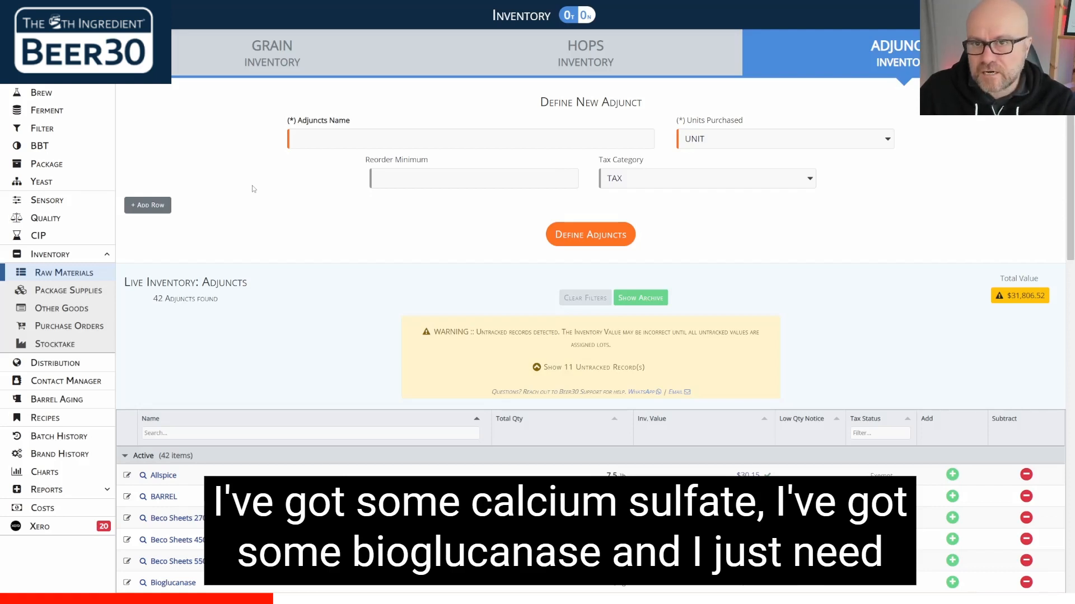
scroll(252, 186, down, 5)
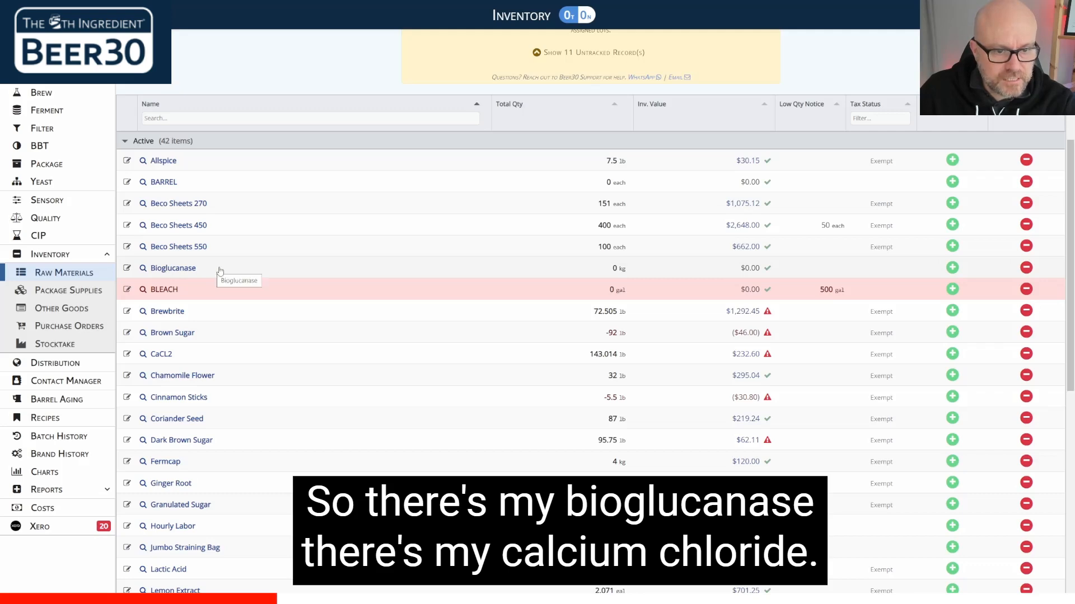
scroll(222, 274, down, 1)
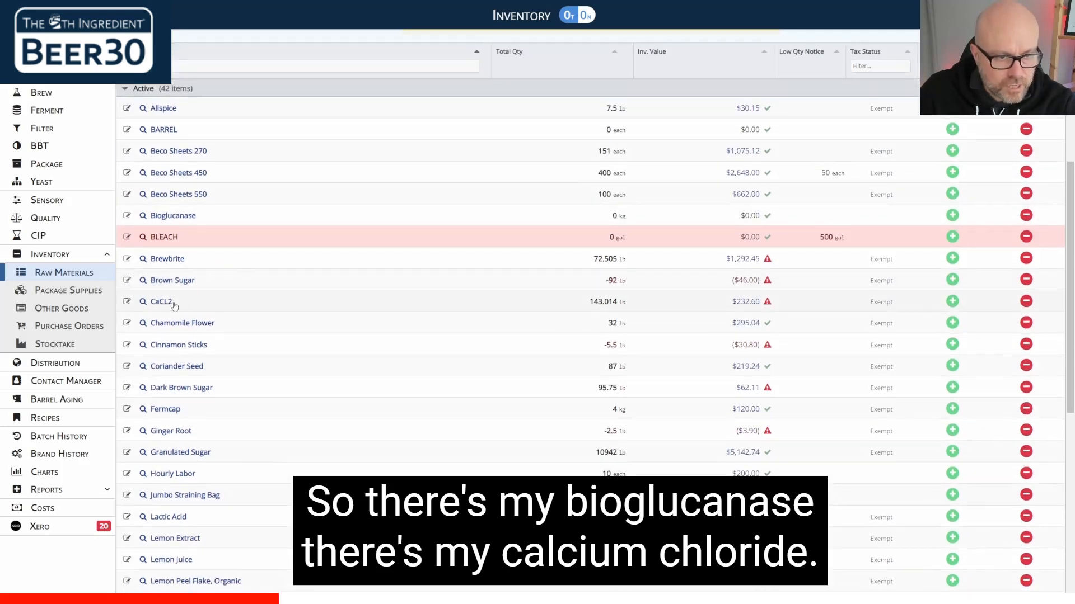
scroll(215, 304, down, 2)
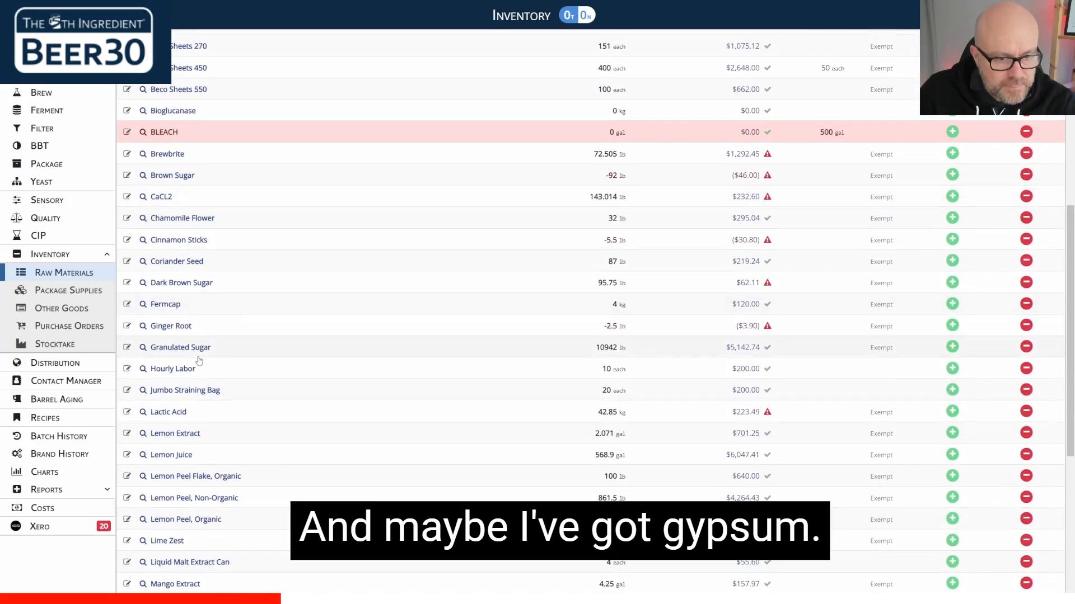
scroll(200, 358, down, 3)
scroll(201, 369, down, 3)
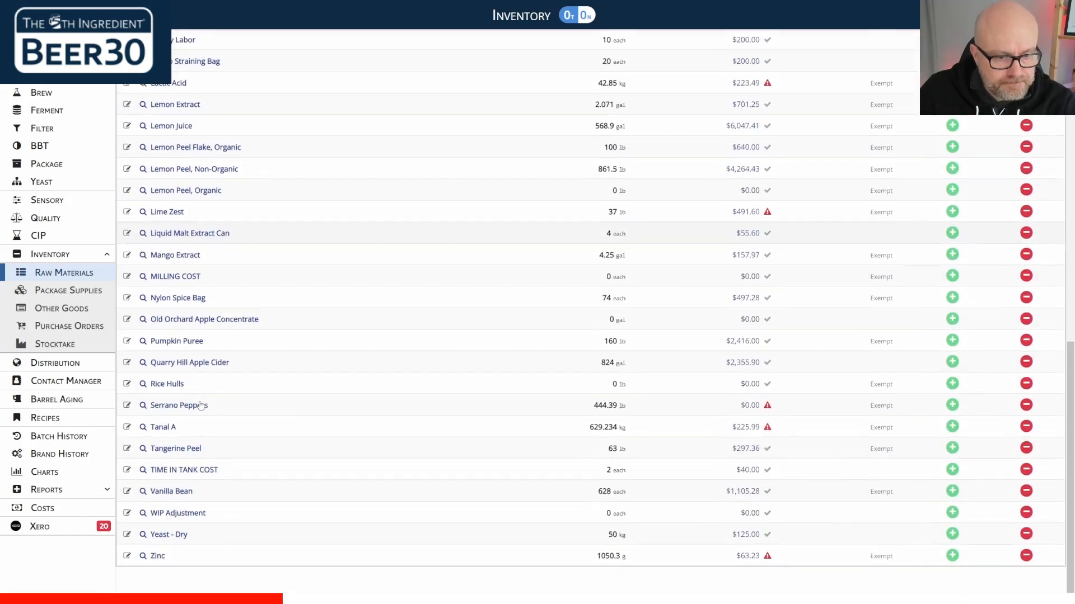
scroll(224, 388, up, 2)
scroll(213, 386, up, 8)
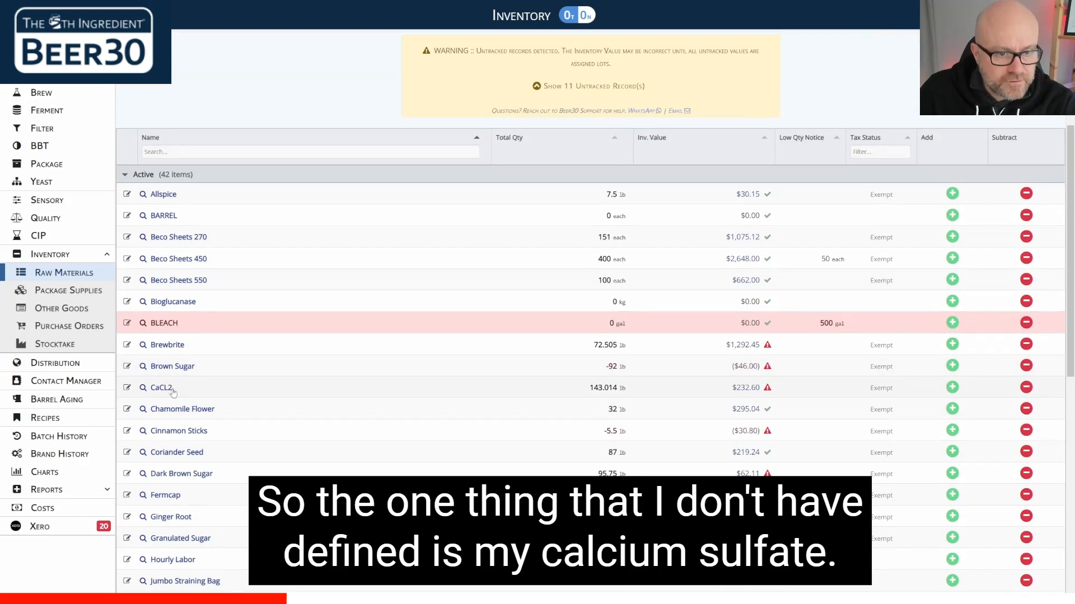
scroll(269, 386, up, 5)
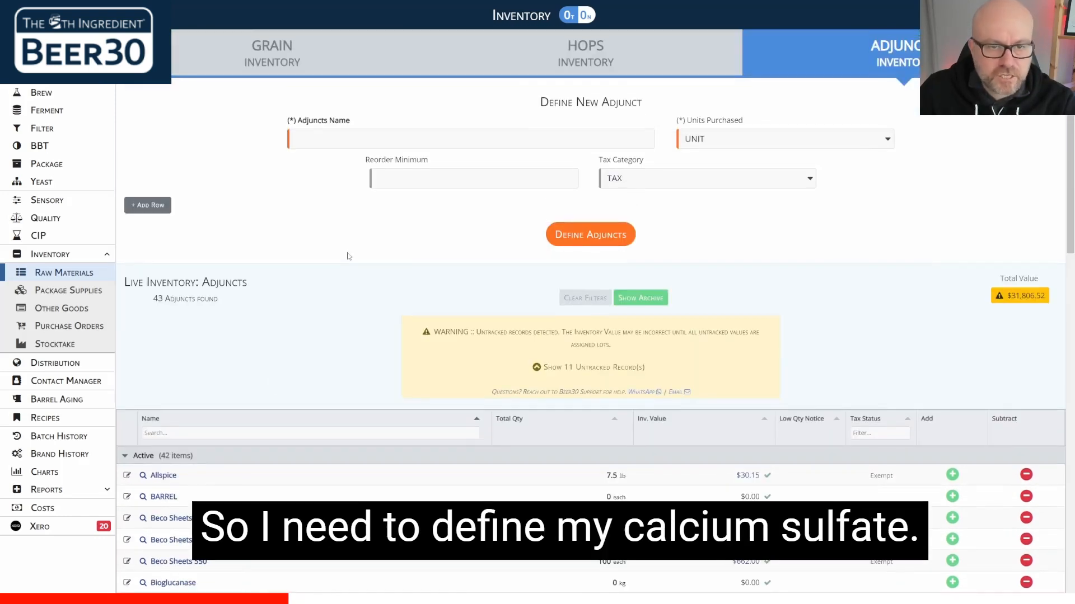
Step: Define a new adjunct named CaSO4 purchased in lbs, and check it in the updated adjunct list
click(328, 137)
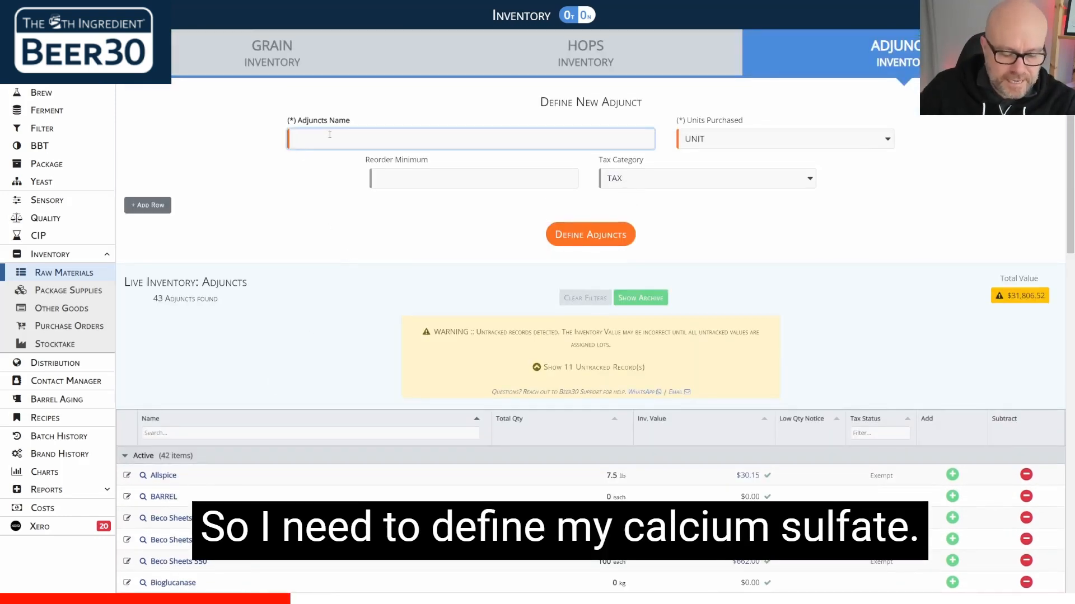
text(CaSO)
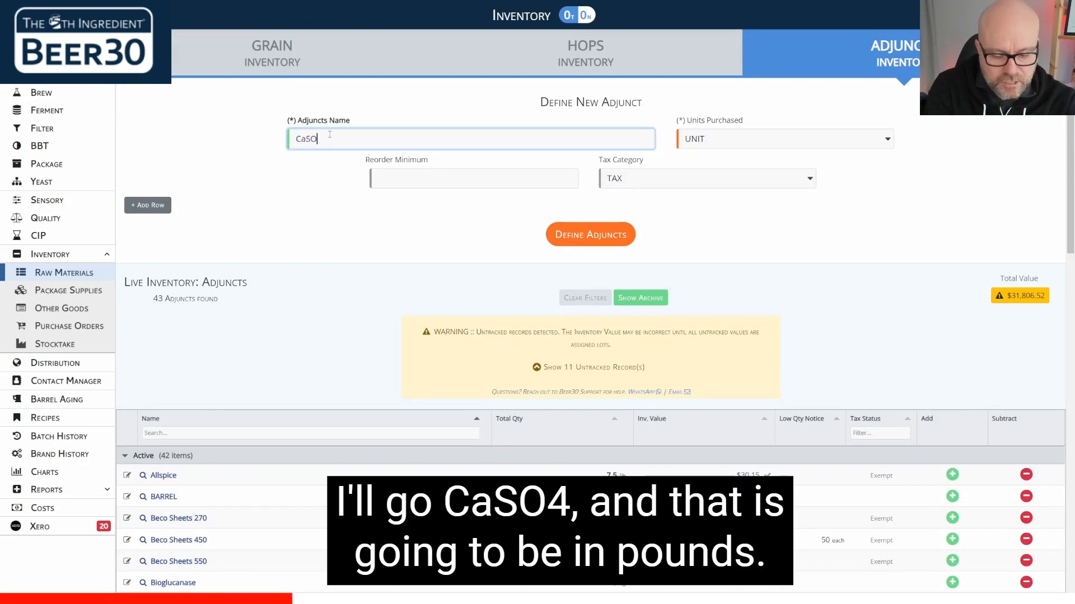
text(4)
click(735, 144)
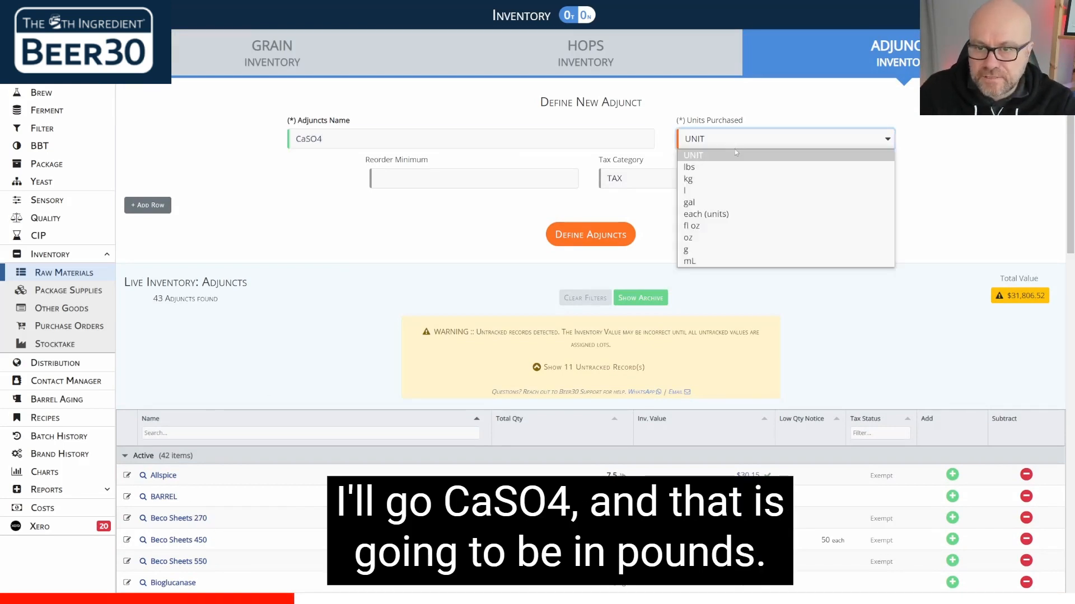
click(728, 167)
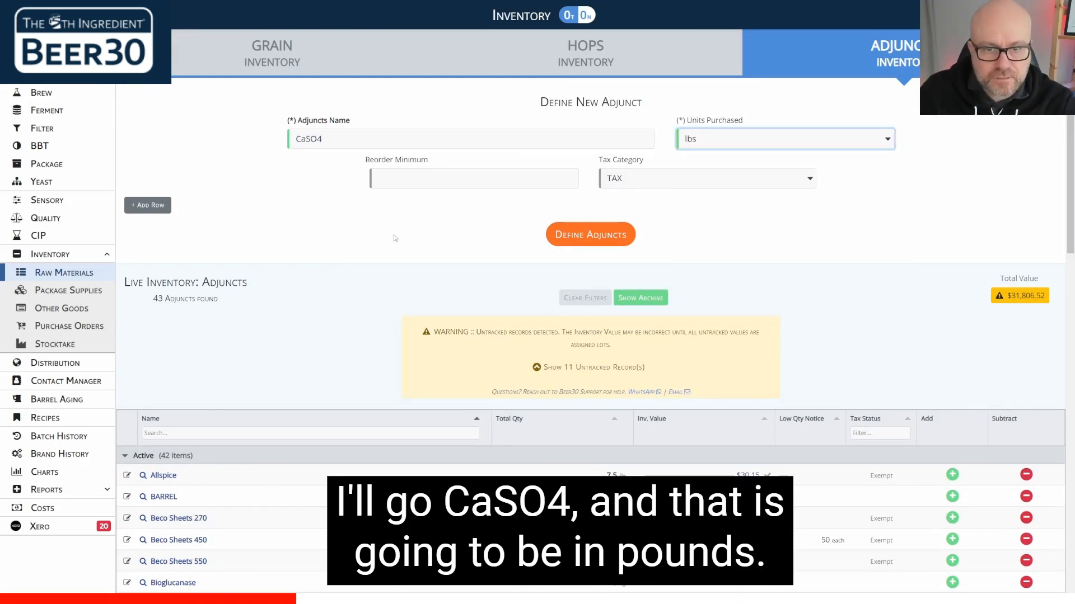
click(590, 235)
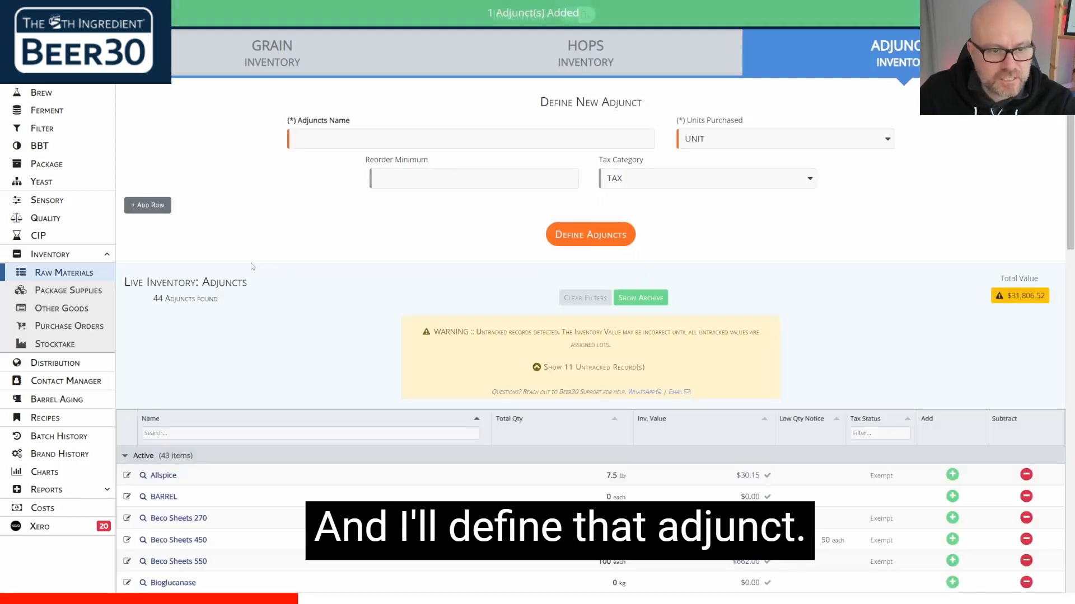
scroll(251, 263, down, 5)
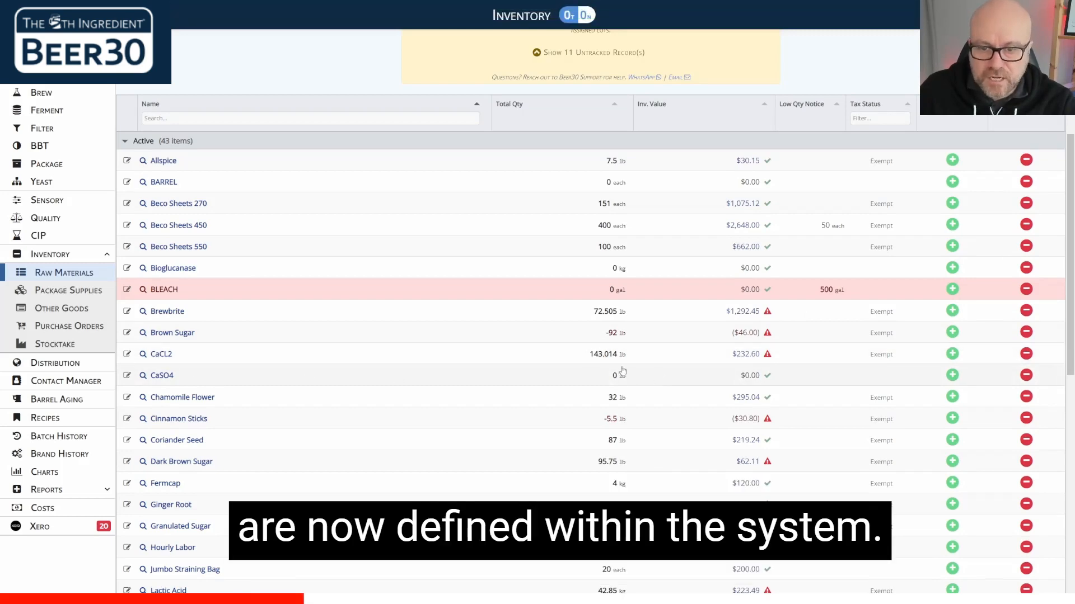
scroll(302, 338, up, 5)
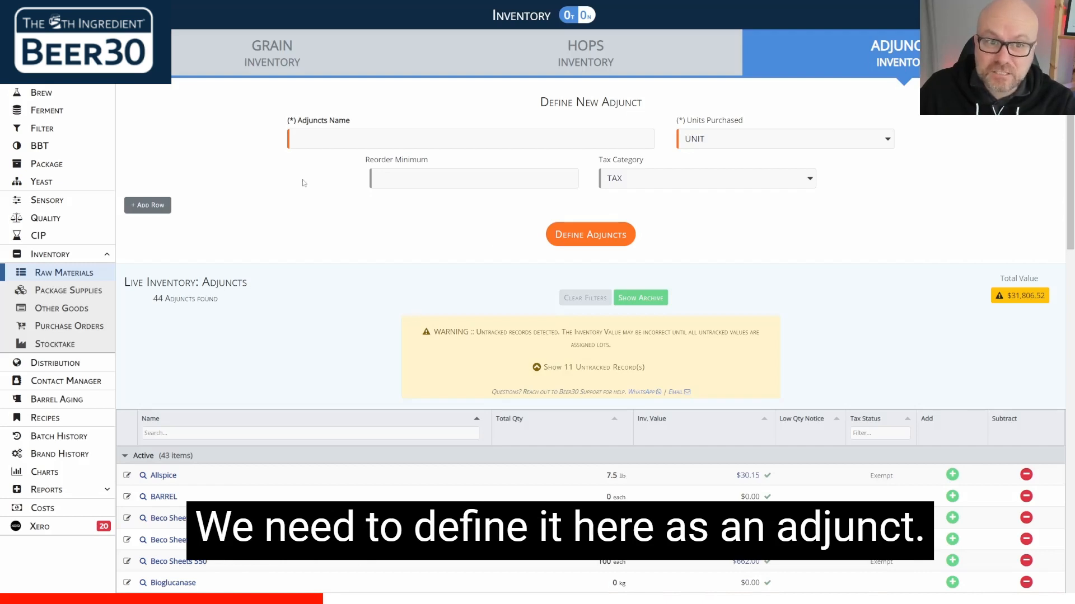
Step: Define a new adjunct named Safale US-05 purchased as each (units), and check it in the adjunct list
click(338, 132)
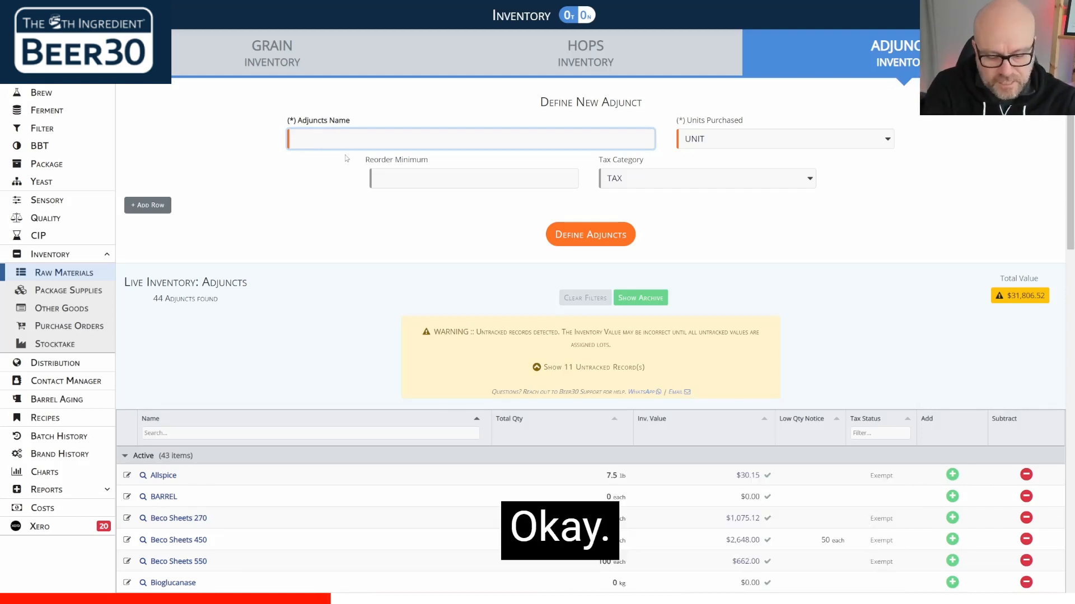
text(Safal)
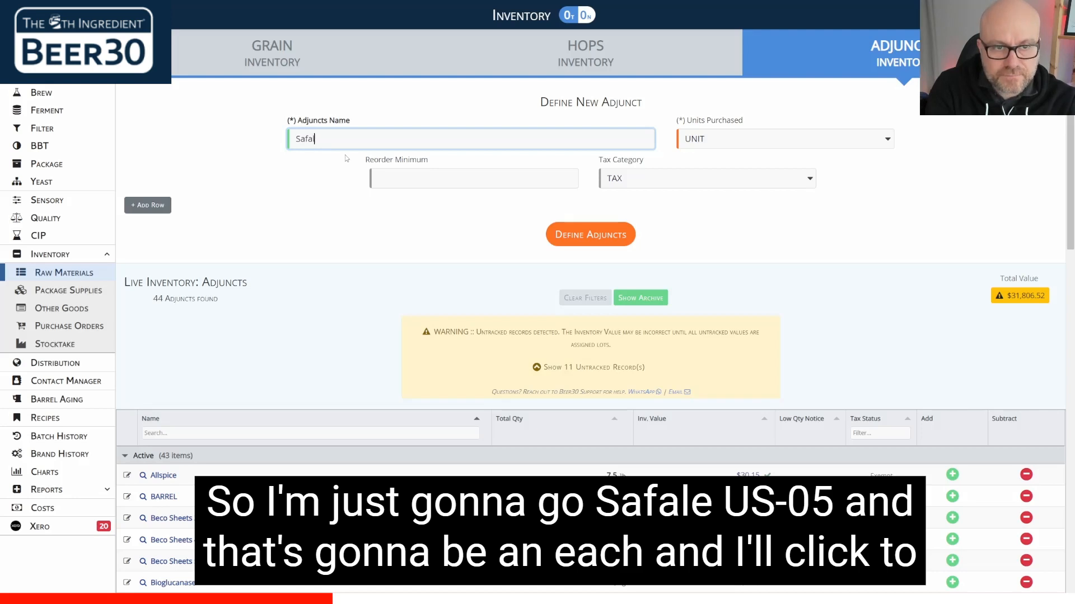
text(e US)
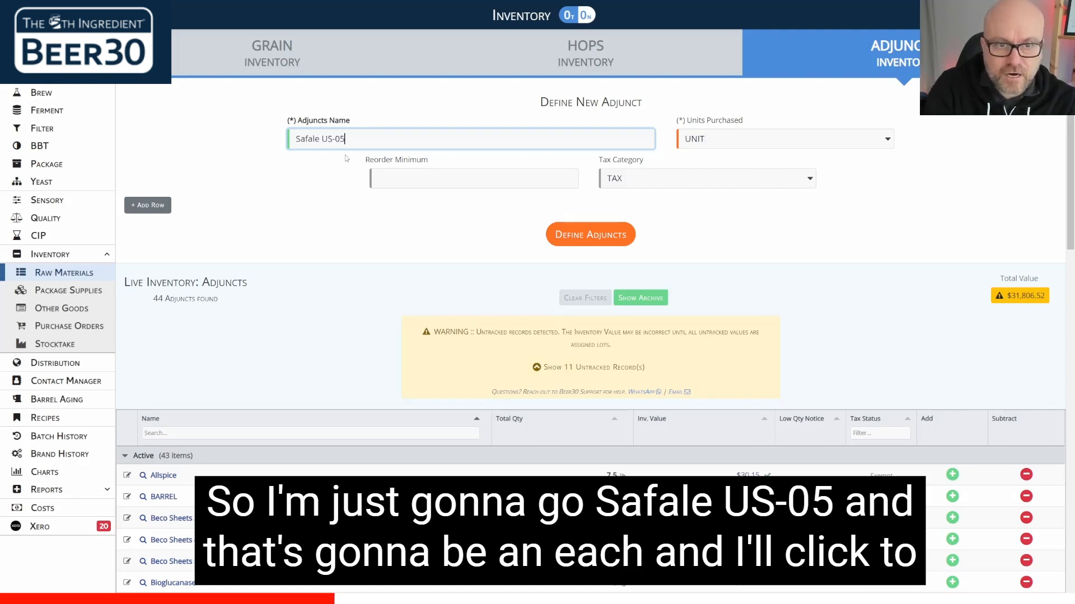
text(-05)
click(716, 140)
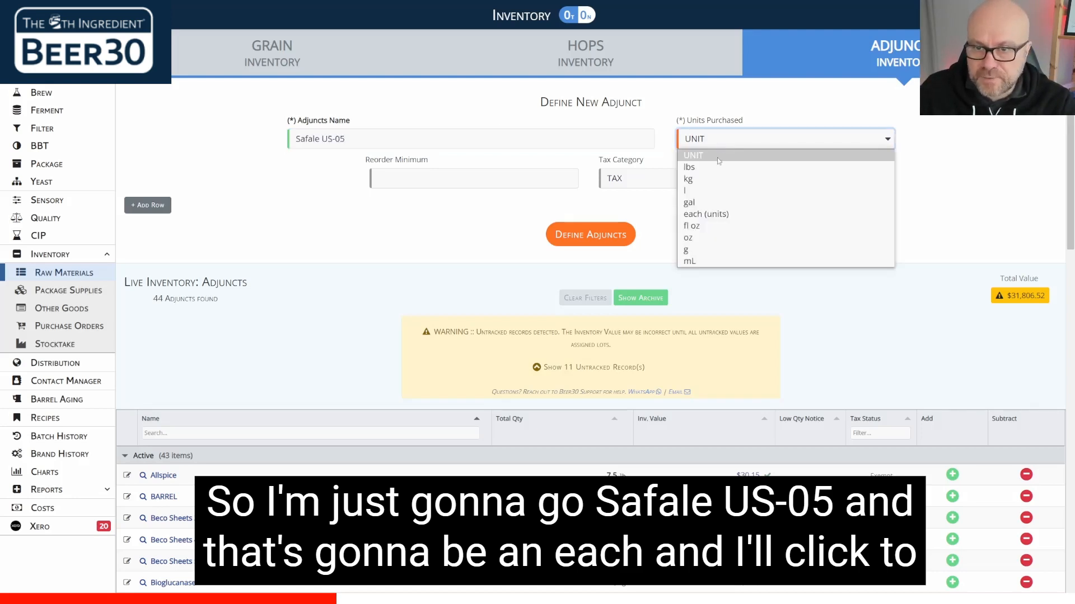
click(712, 214)
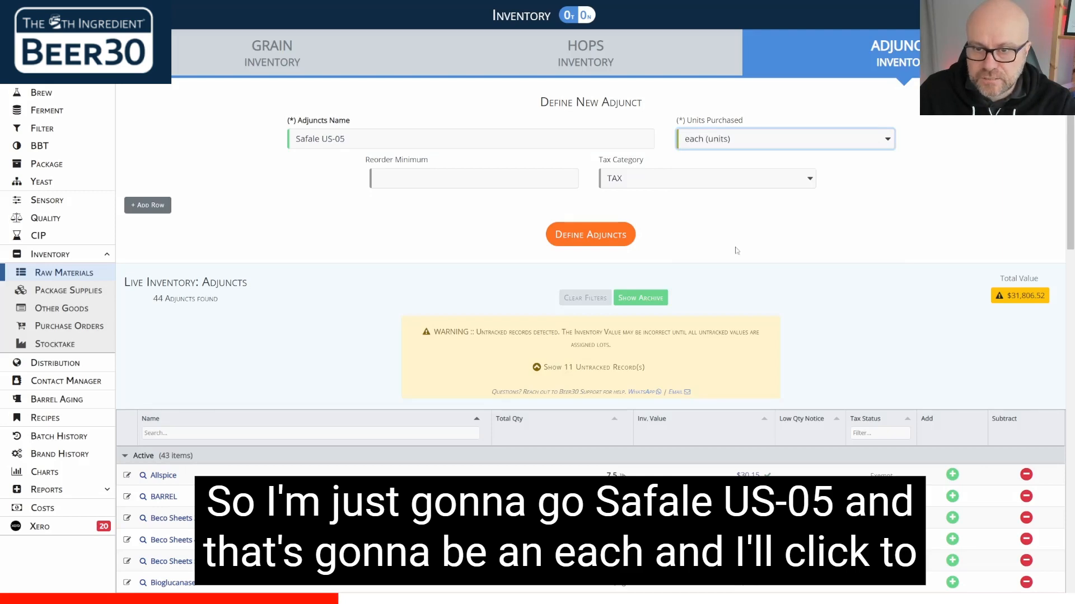
click(609, 239)
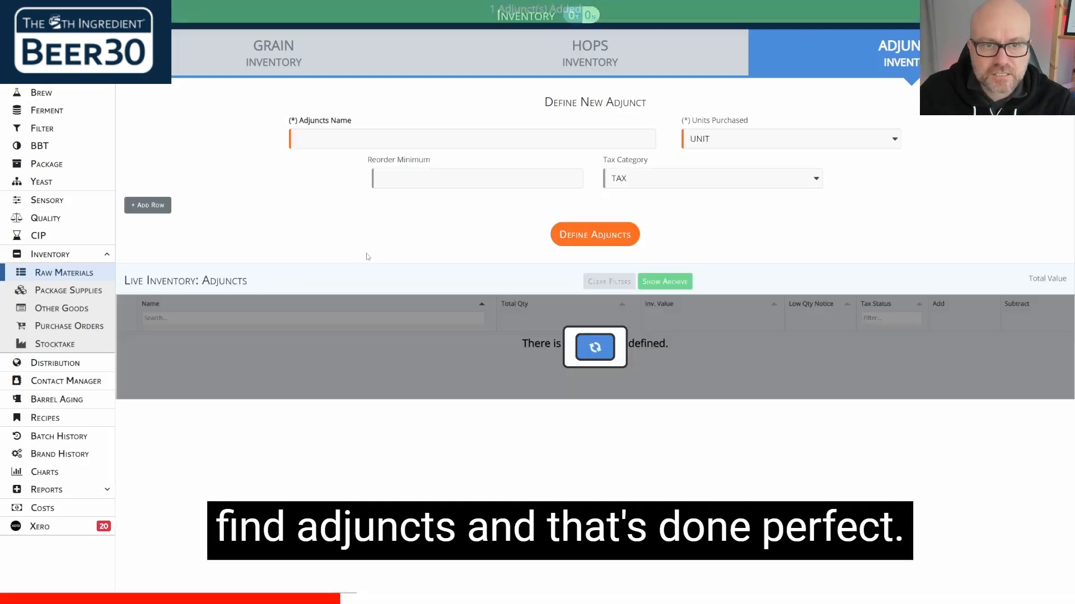
scroll(223, 436, down, 13)
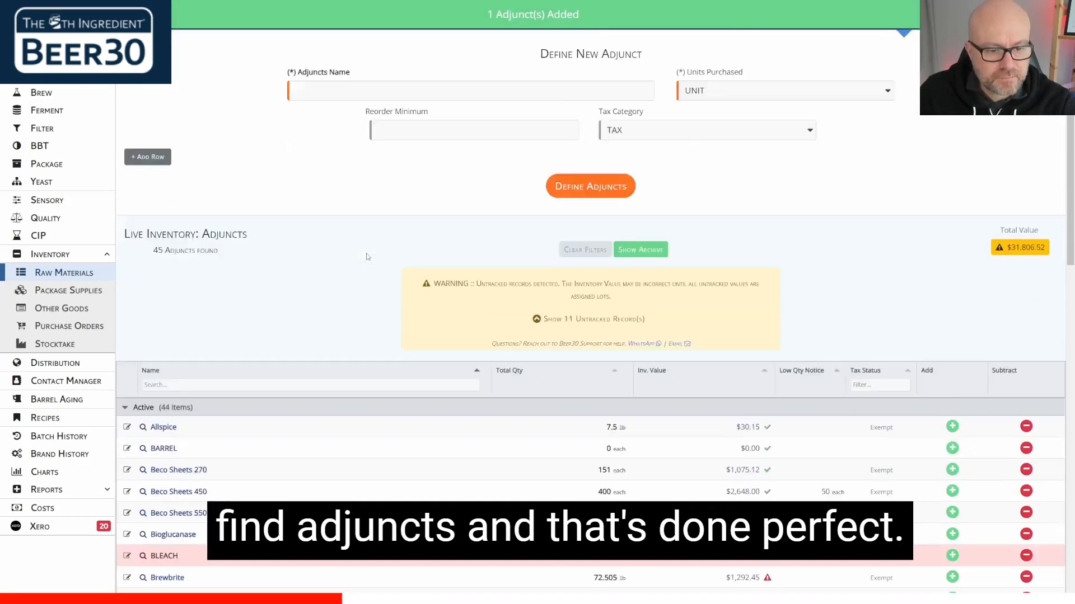
scroll(225, 389, down, 4)
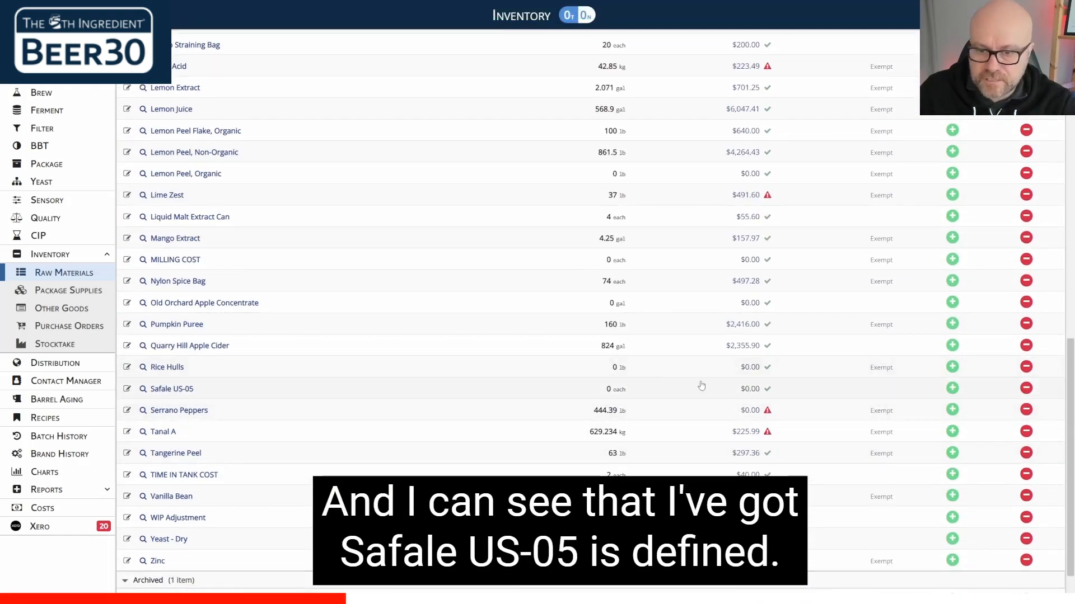
scroll(467, 385, up, 17)
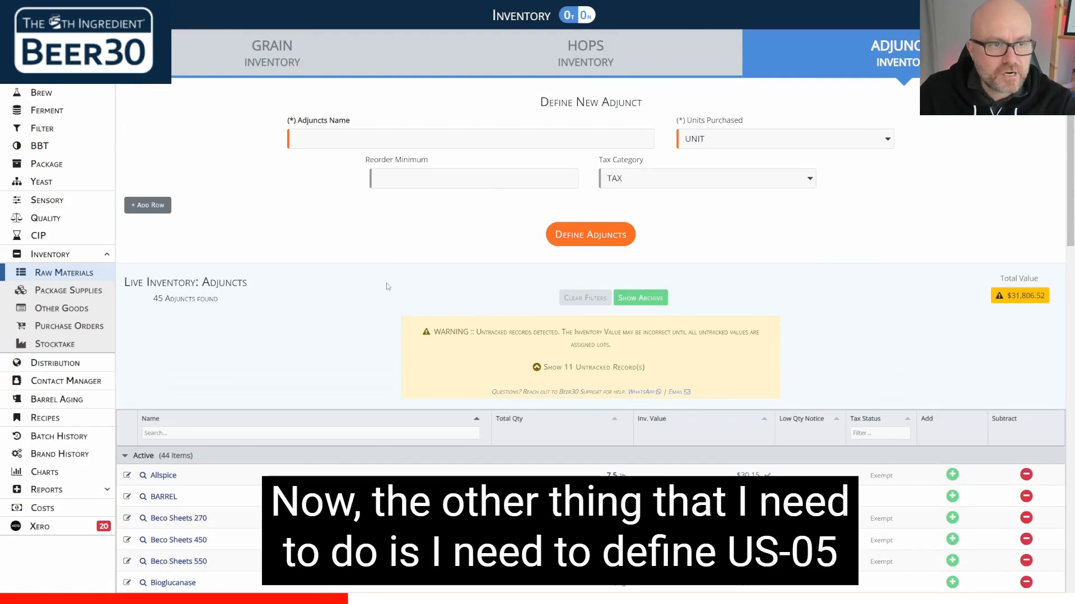
Step: Define a new yeast strain named Safale US-05 in the yeast module
click(46, 183)
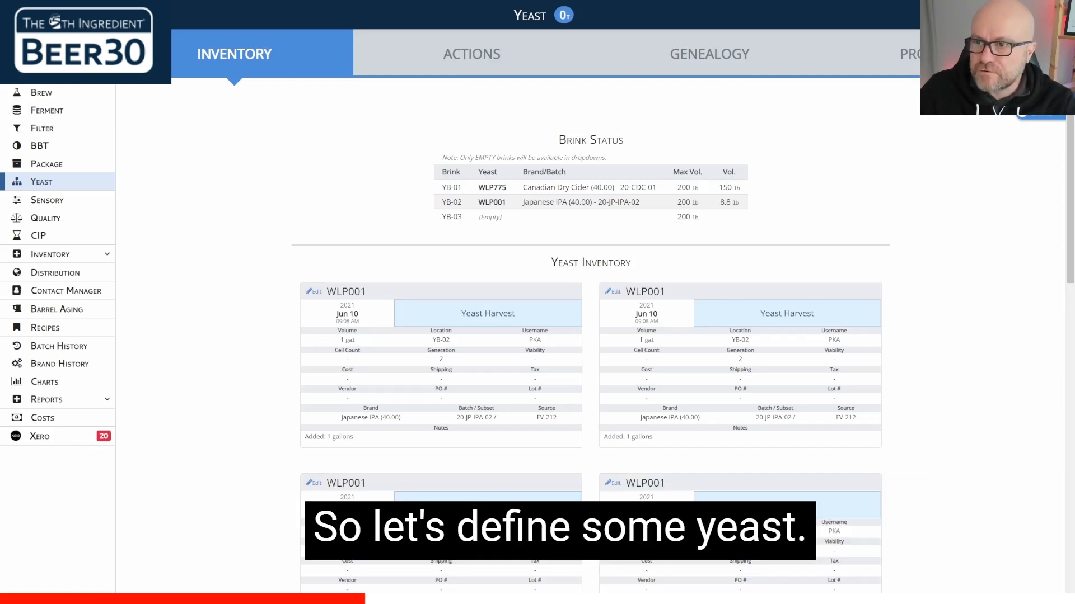
click(1041, 93)
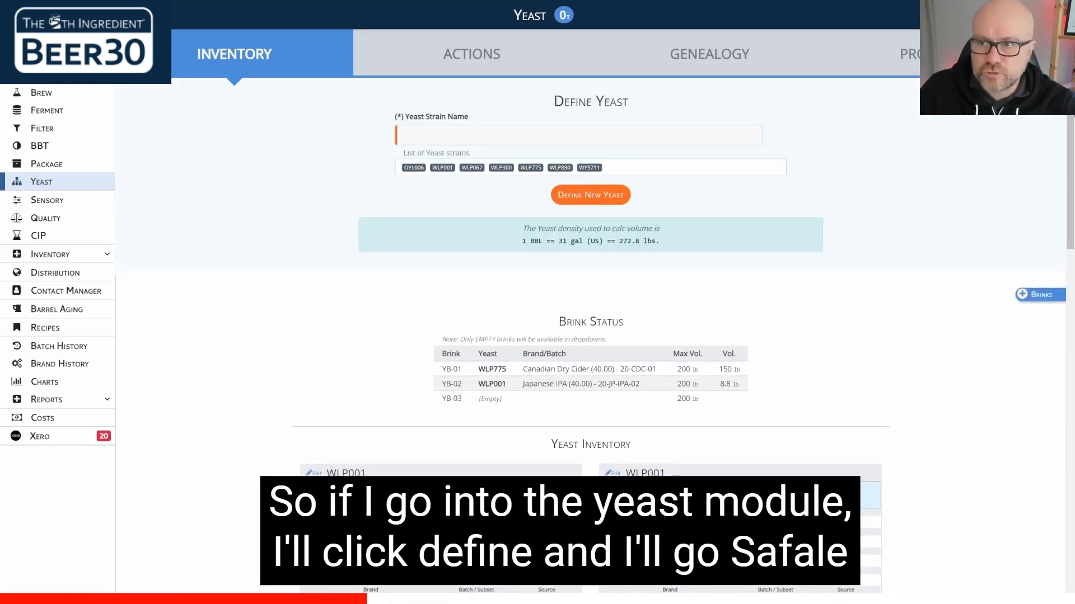
click(453, 135)
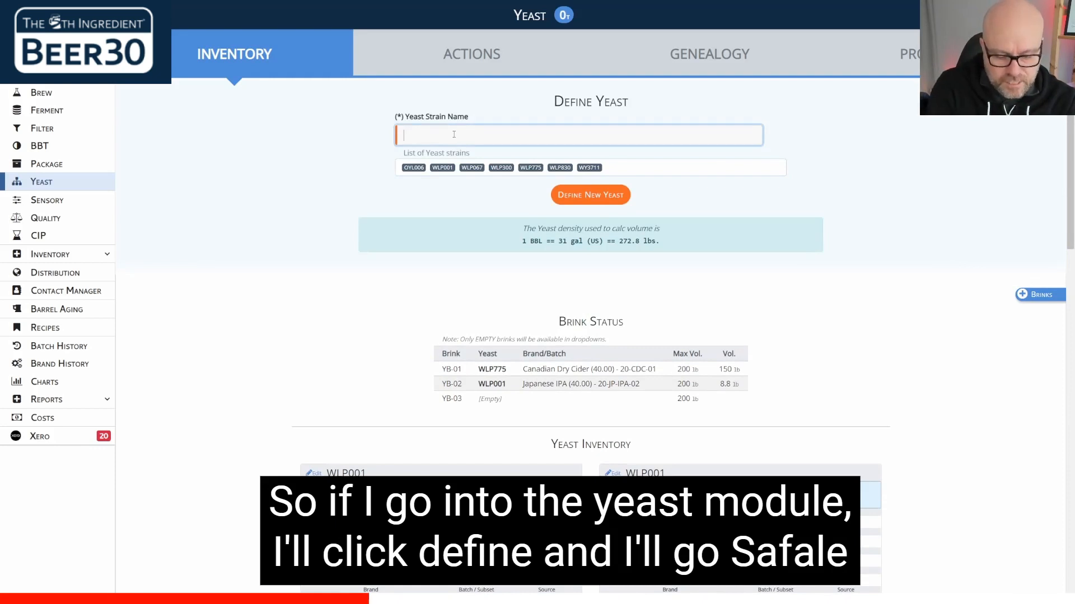
text(Safale US-05)
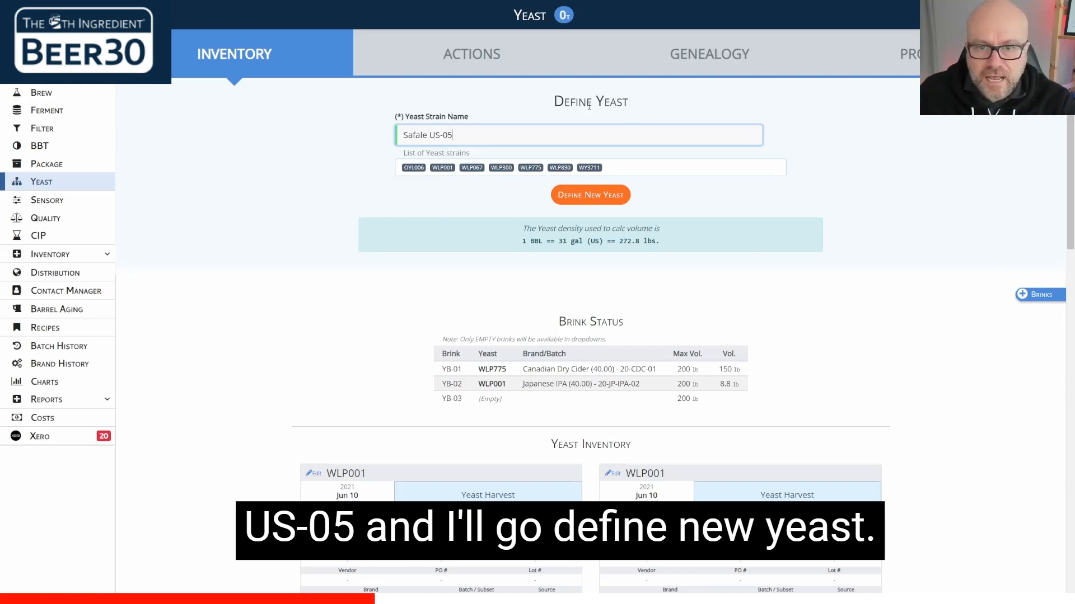
click(604, 195)
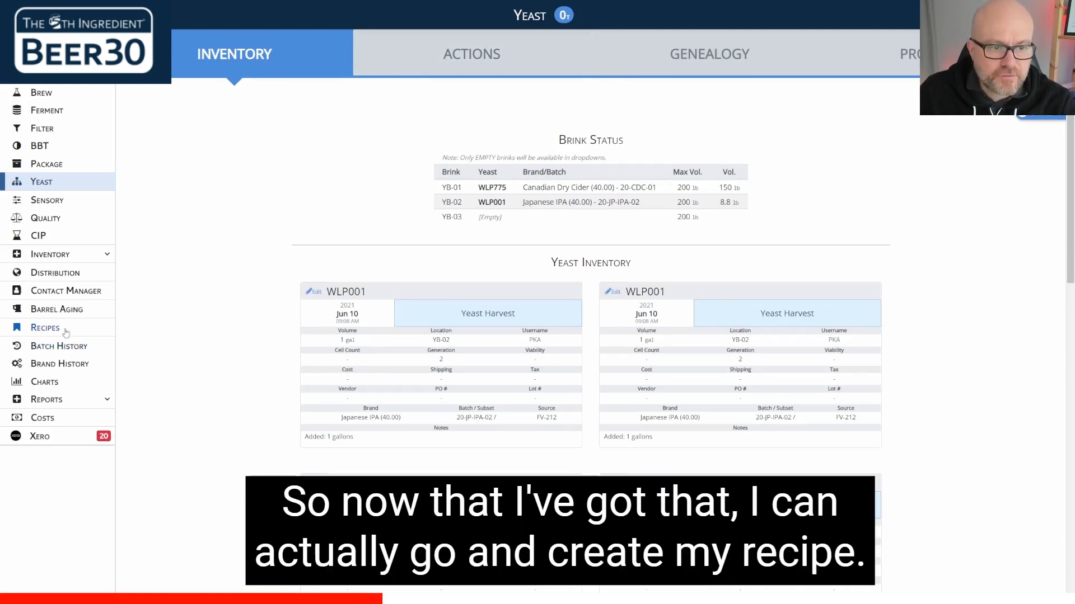
Step: Start a new recipe with the brand name Beer30 Pale Ale and a batch size of 10 BBLs
click(47, 331)
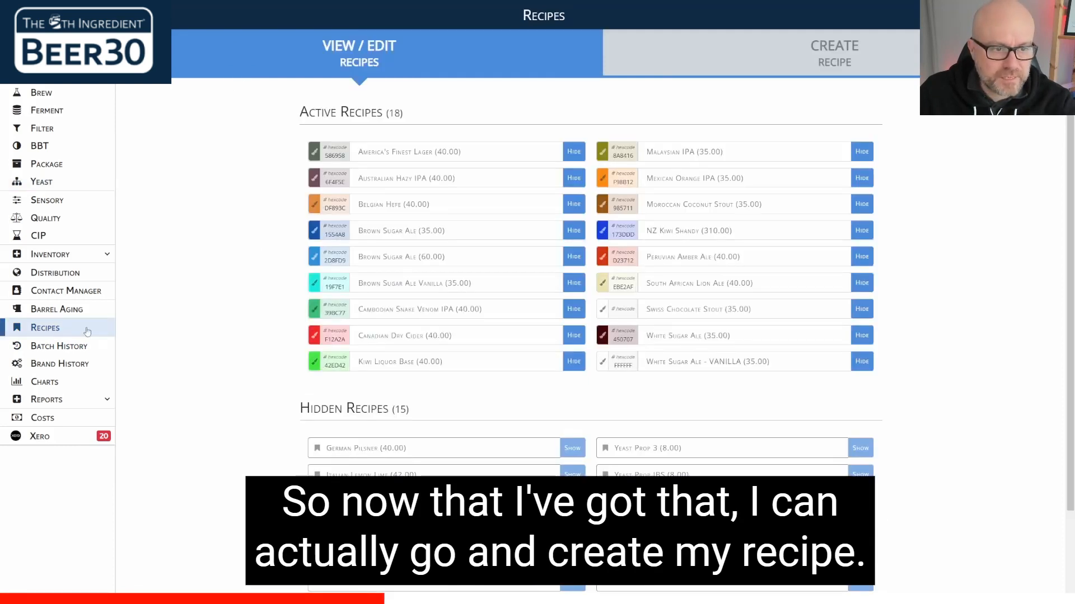
click(867, 59)
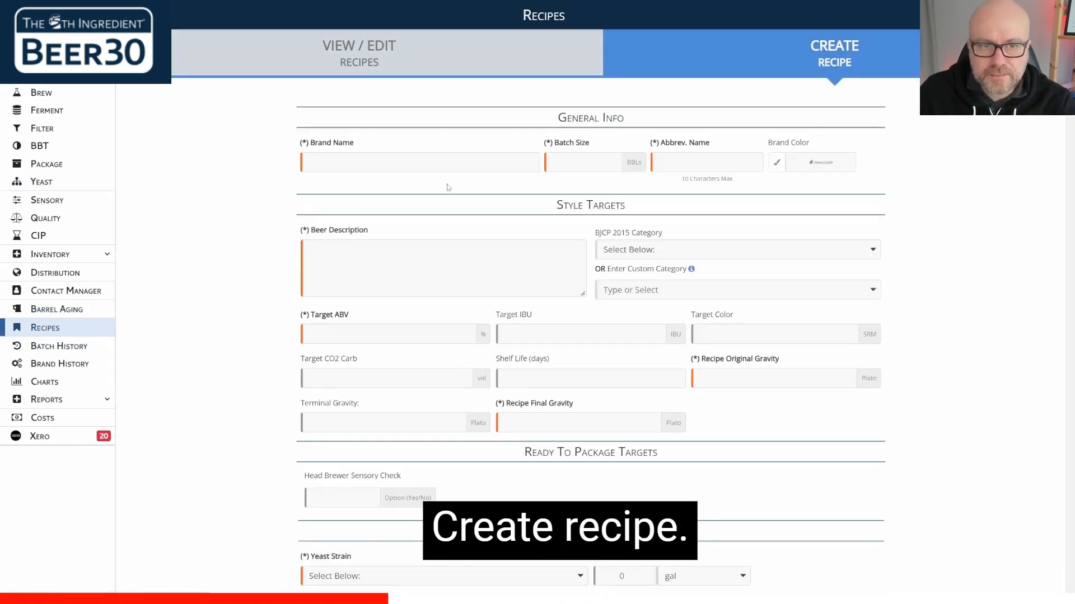
click(367, 167)
text(Beer3)
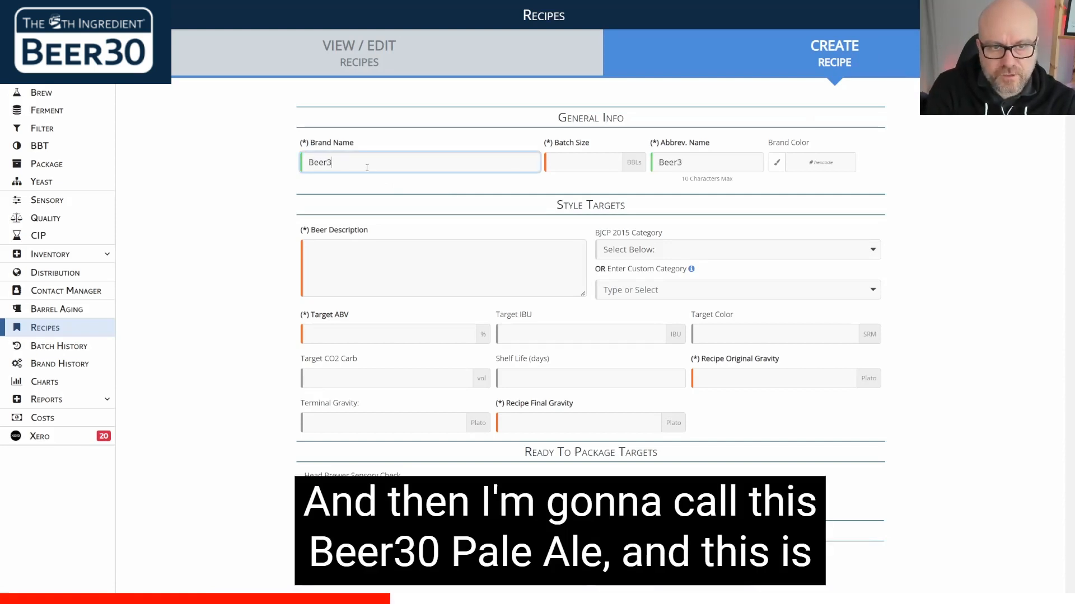
text(0 Pale Ale)
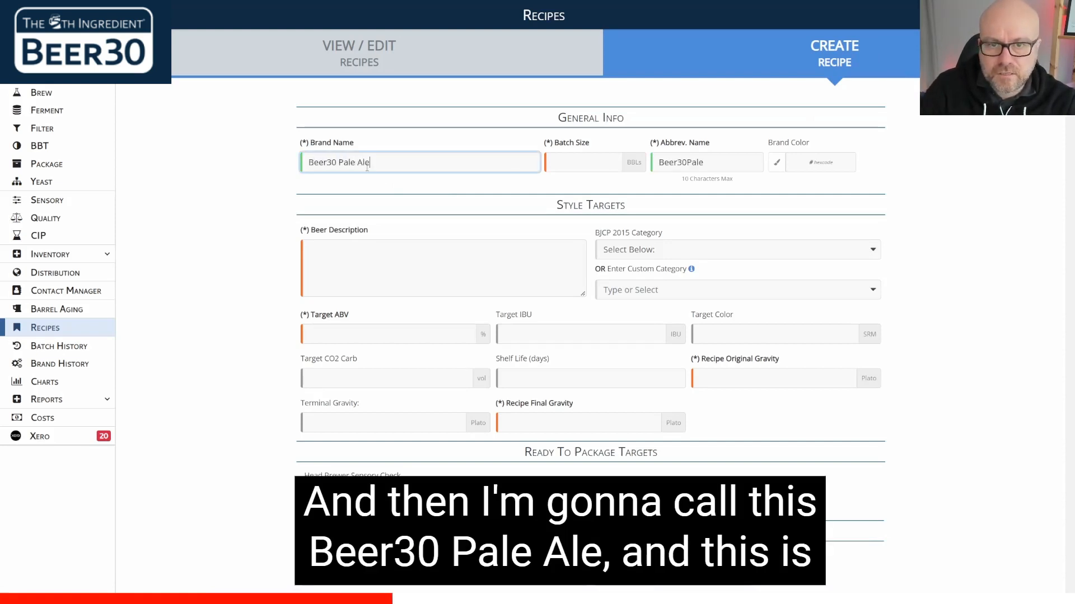
key(Tab)
text(1)
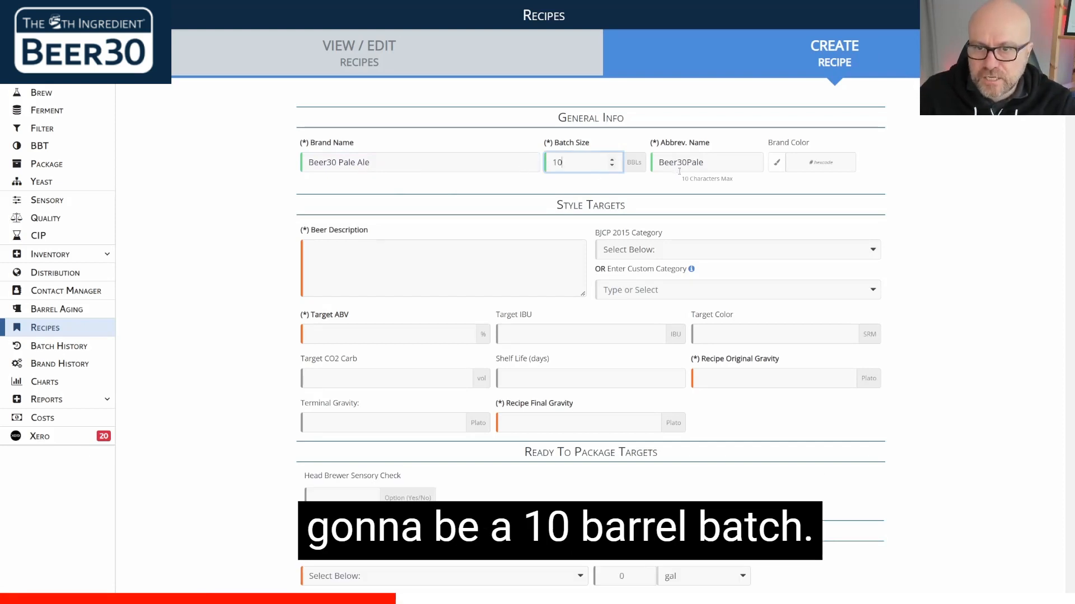
Step: Give the new recipe a red brand color, hex code E93737
click(700, 162)
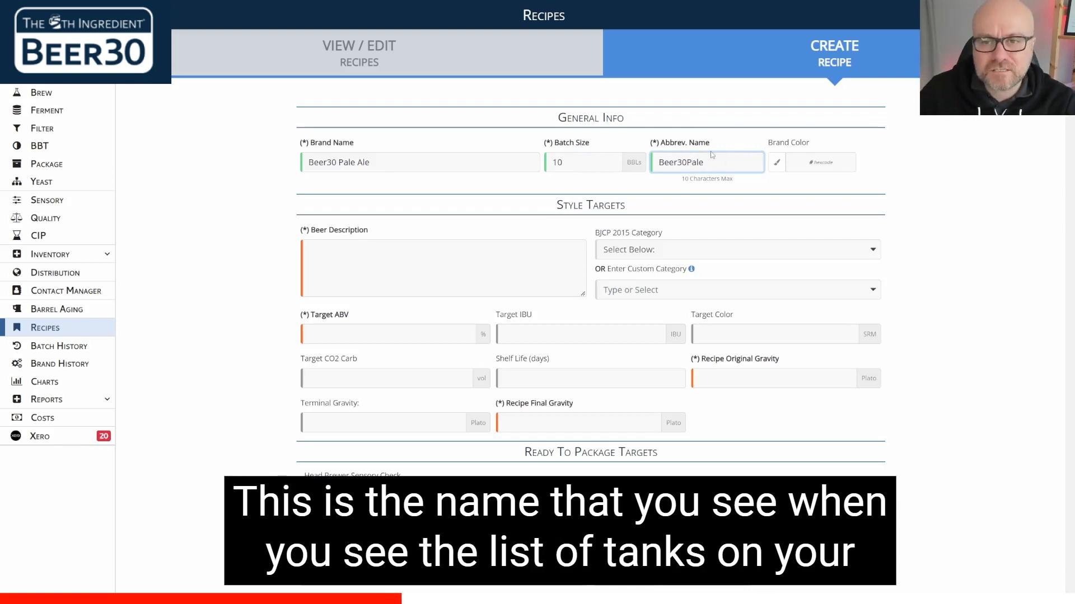
click(776, 163)
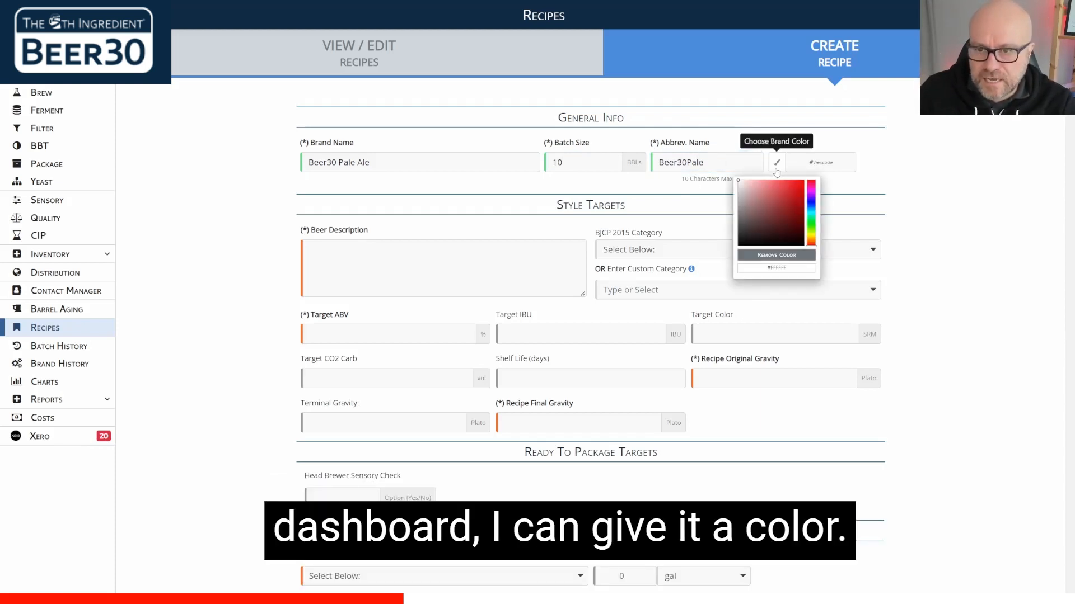
click(788, 185)
click(894, 238)
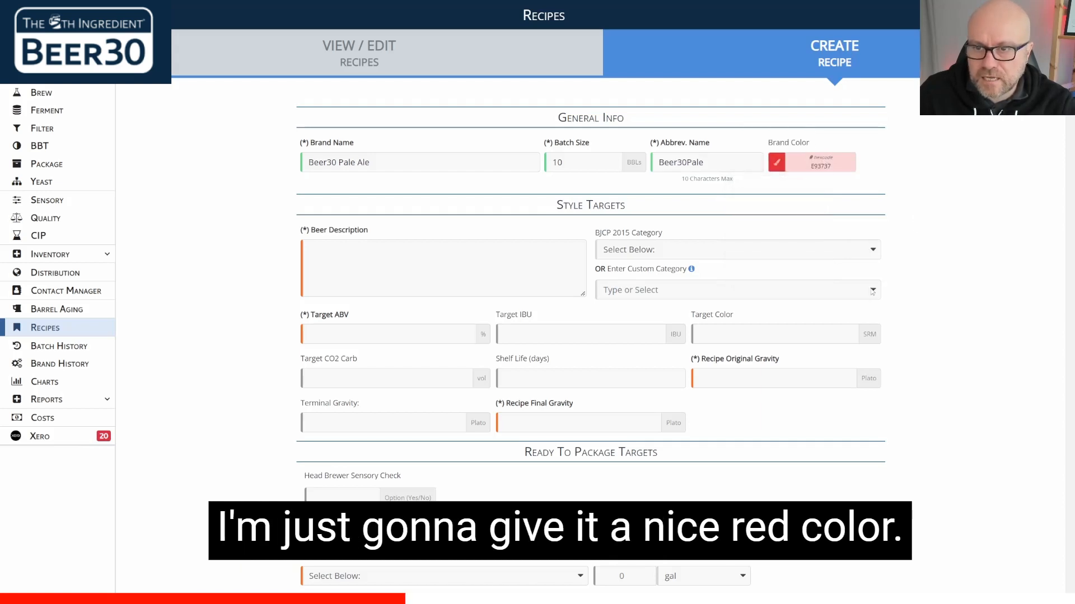
Step: Enter "Demo recipe." as the beer description
click(349, 252)
text(B)
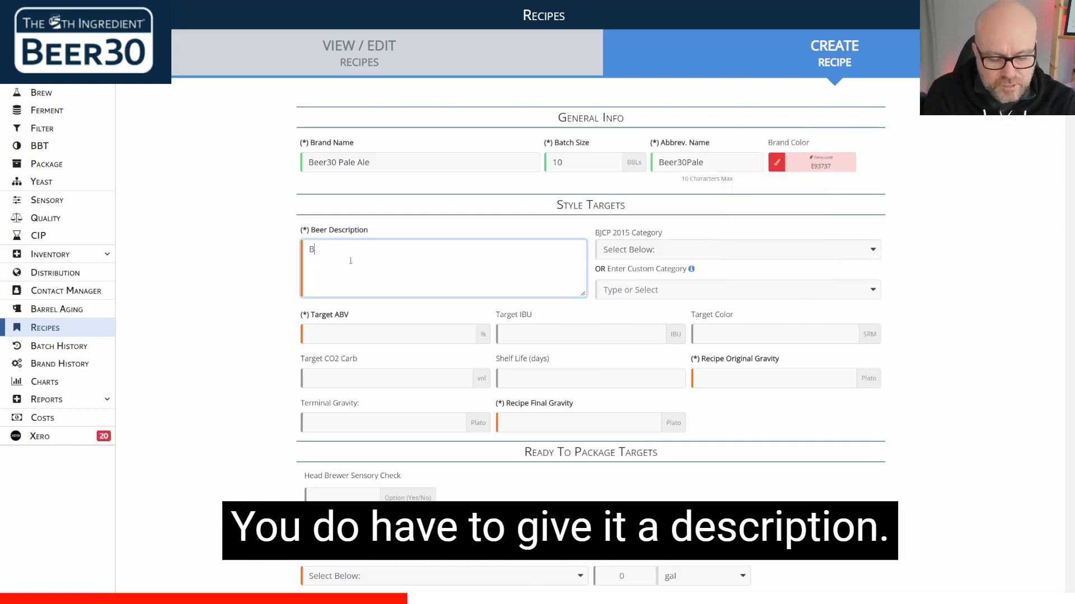
key(BackSpace)
text(Demo recipe.)
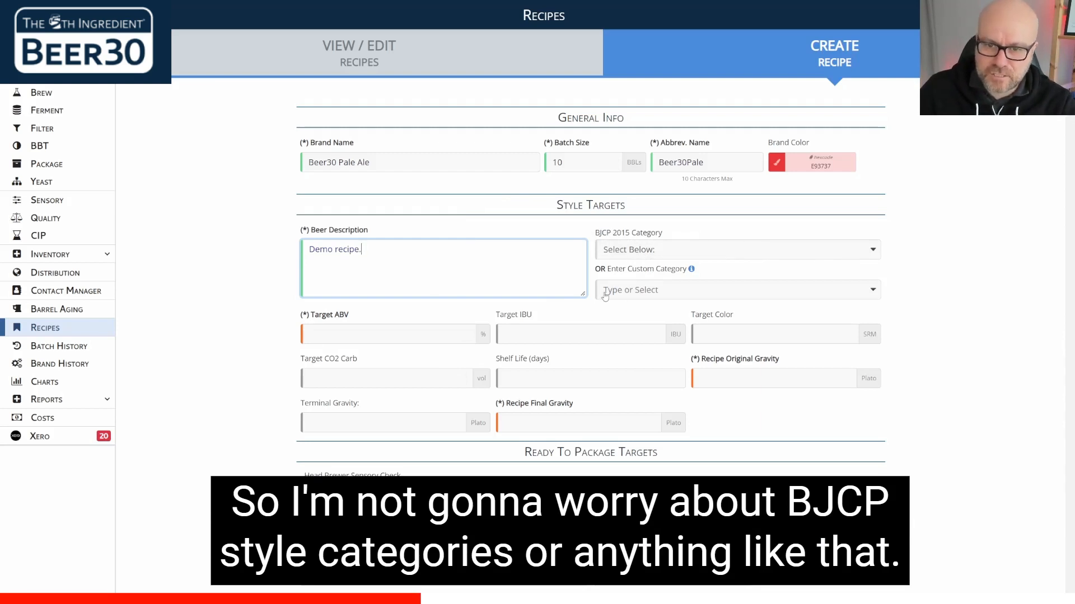
Step: Set the recipe's target ABV to 5.1%, target IBU to 45 and target color to 5.1 SRM
click(334, 338)
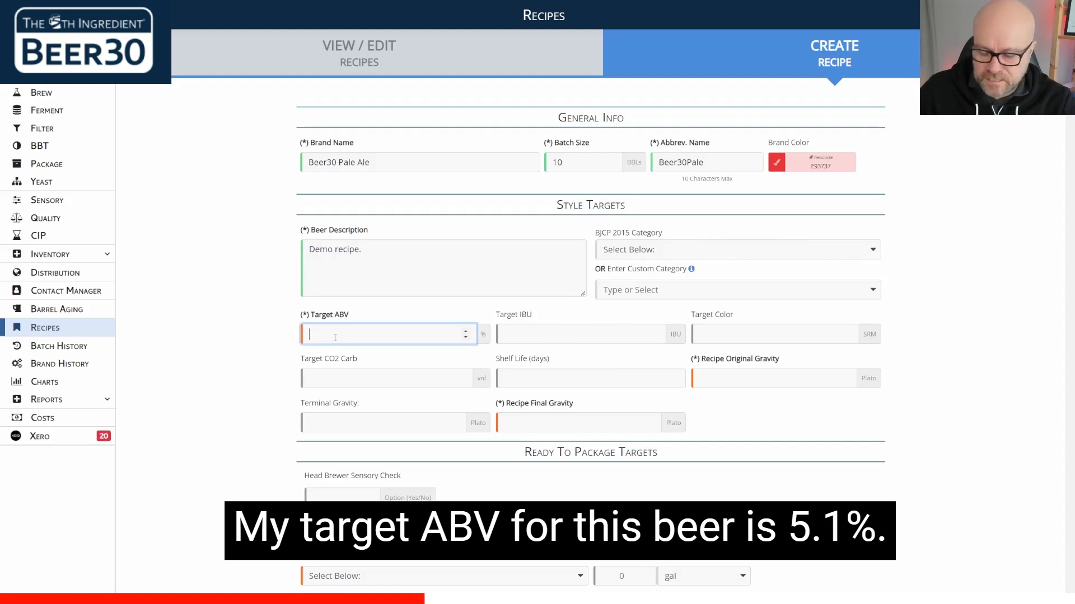
text(5.1)
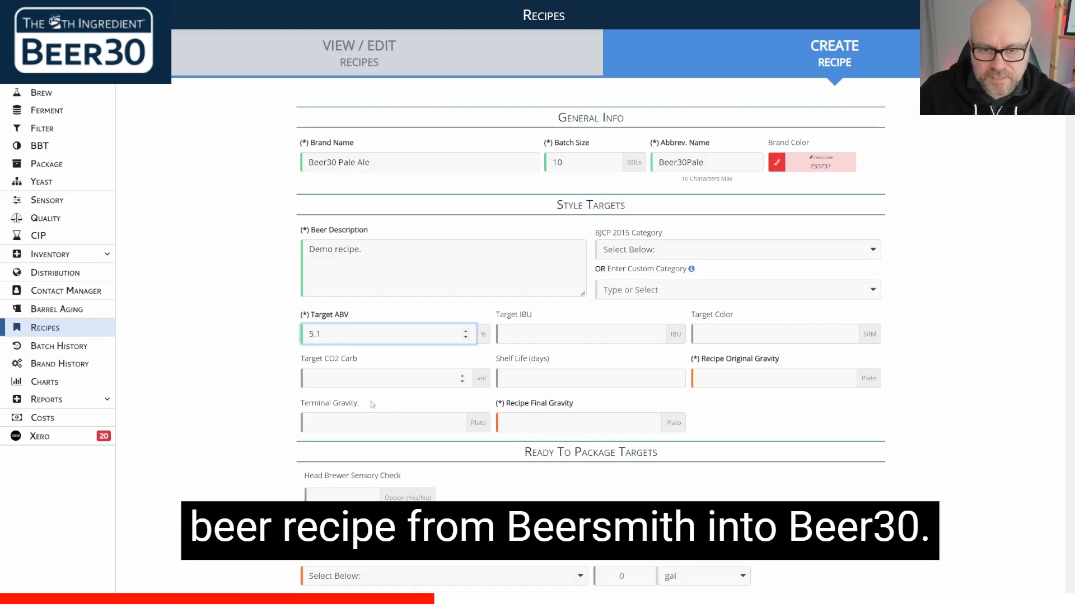
key(alt+Tab)
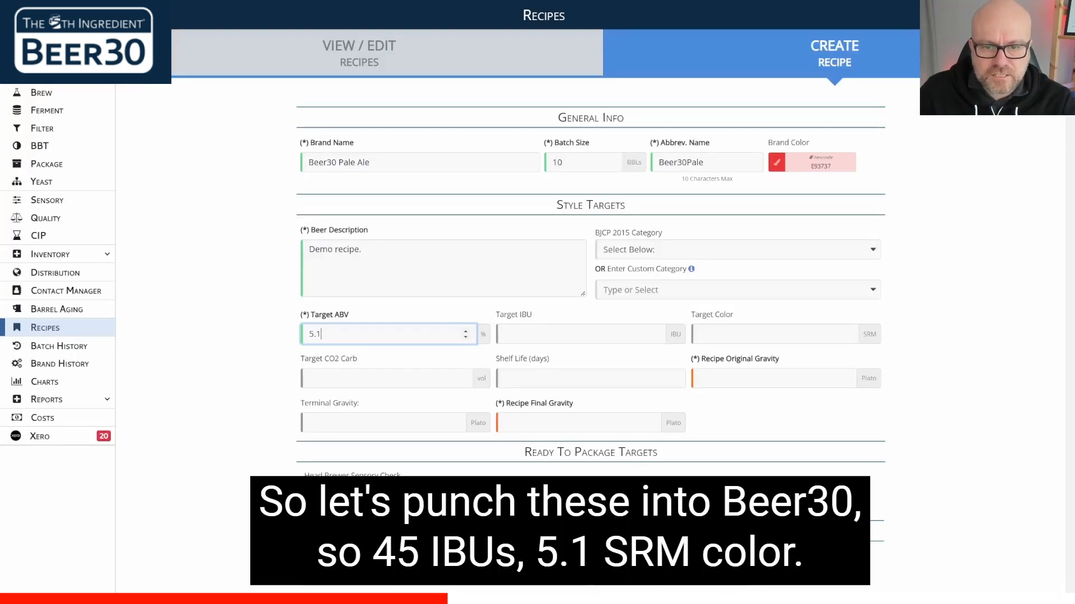
key(Tab)
text(45)
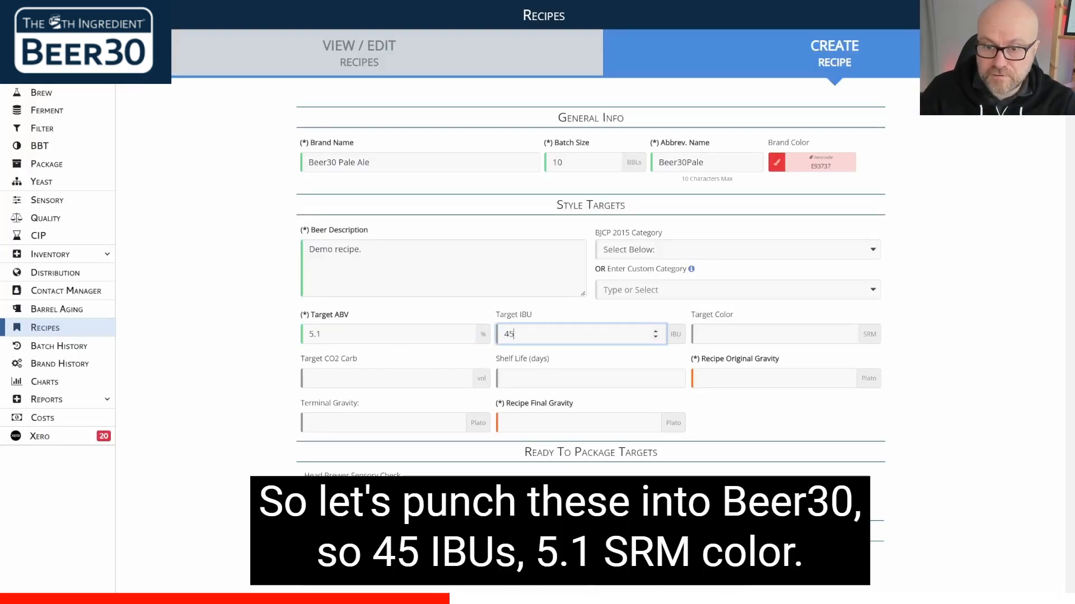
key(Tab)
text(5.1)
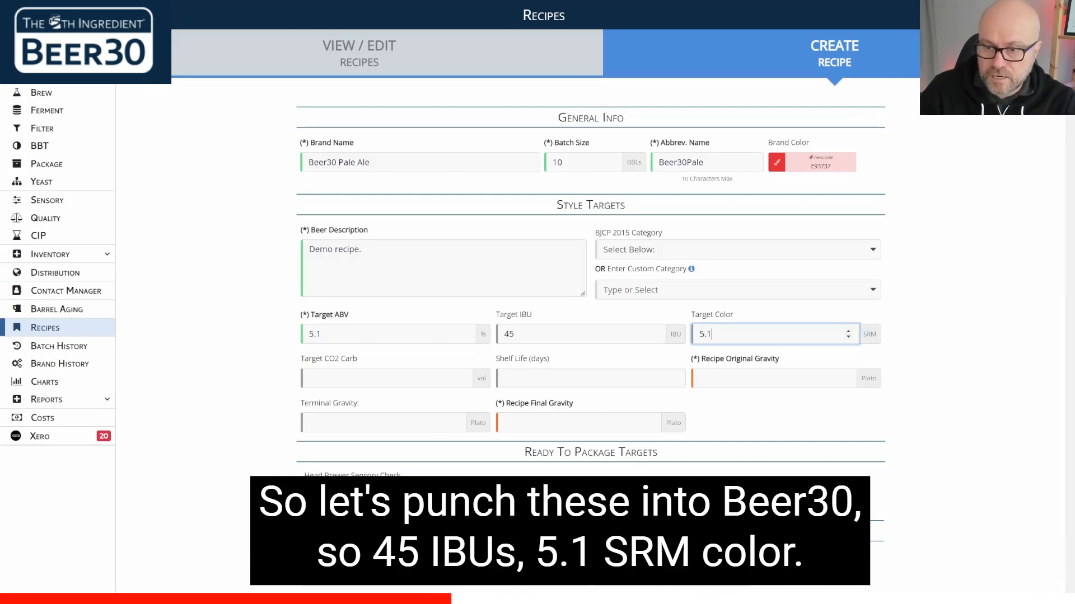
Step: Set the target CO2 carbonation to 2.6 vol, the recipe original gravity to 12.4 Plato and the final gravity to 2.2 Plato
key(Tab)
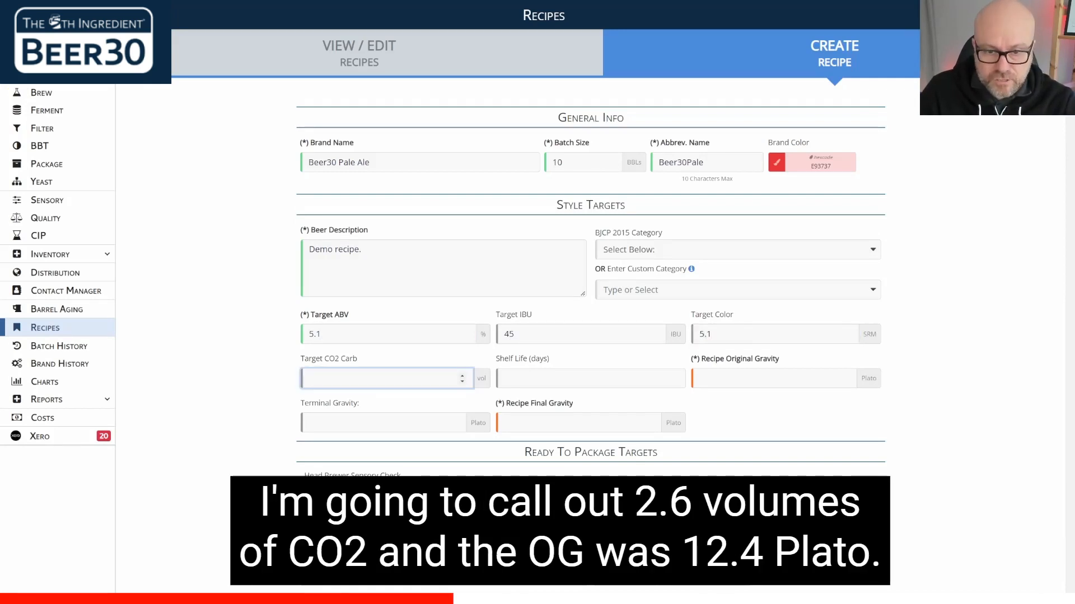
text(2.6)
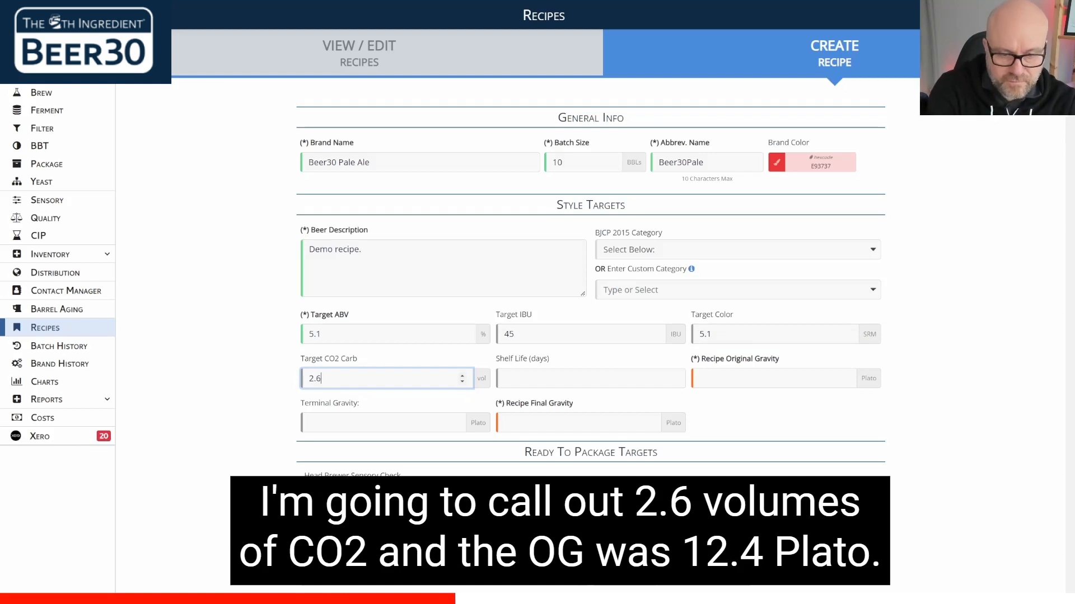
key(Tab)
key(Tab)
text(12.4)
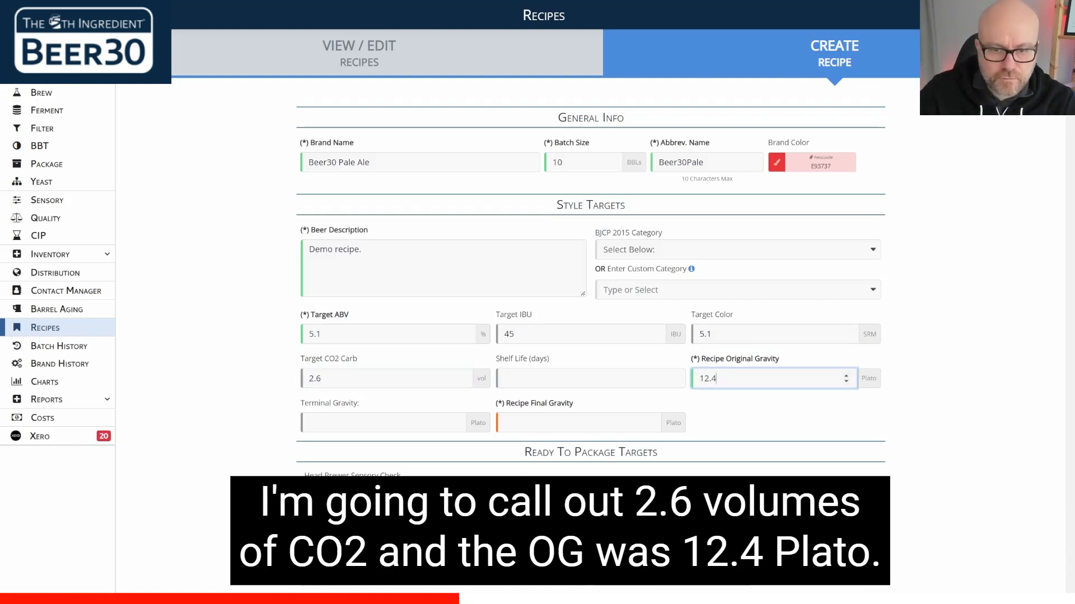
click(517, 429)
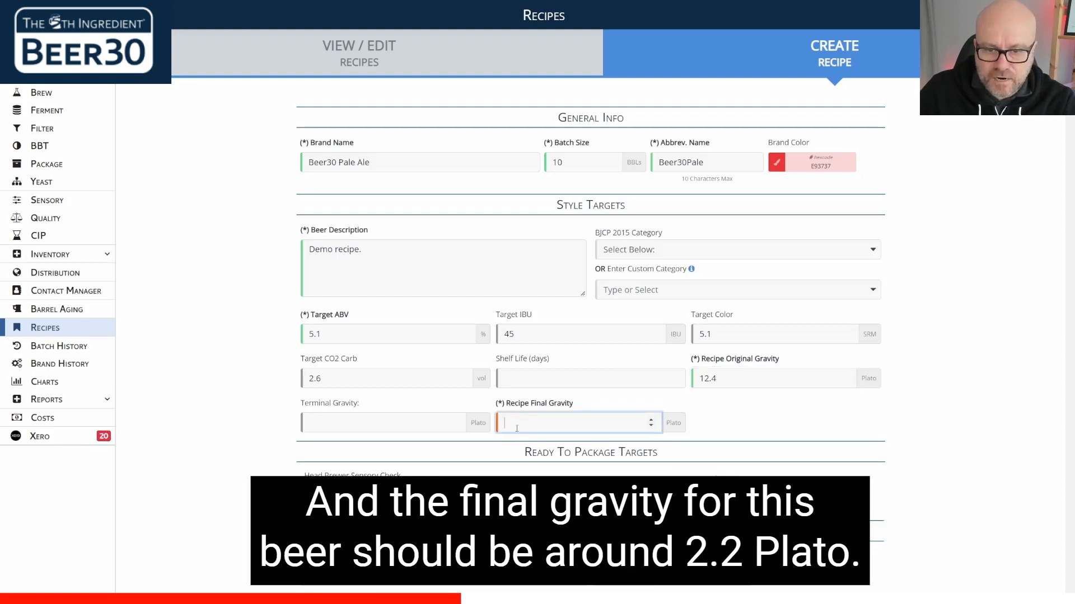
text(2.2)
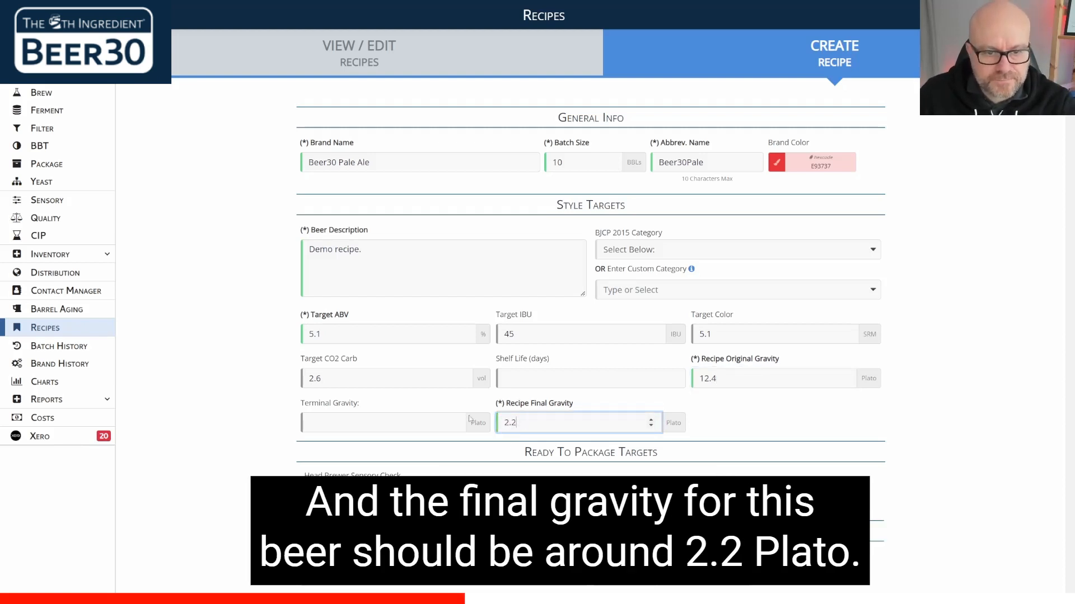
Step: Choose Safale US-05 as the recipe's yeast strain
scroll(276, 327, down, 2)
scroll(275, 235, down, 3)
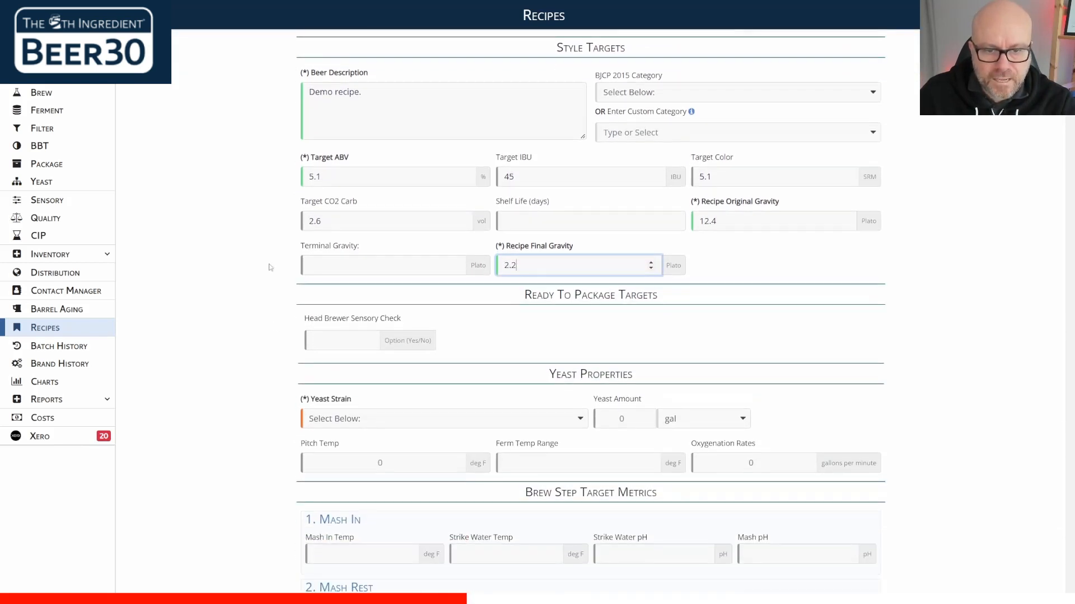
scroll(275, 219, down, 2)
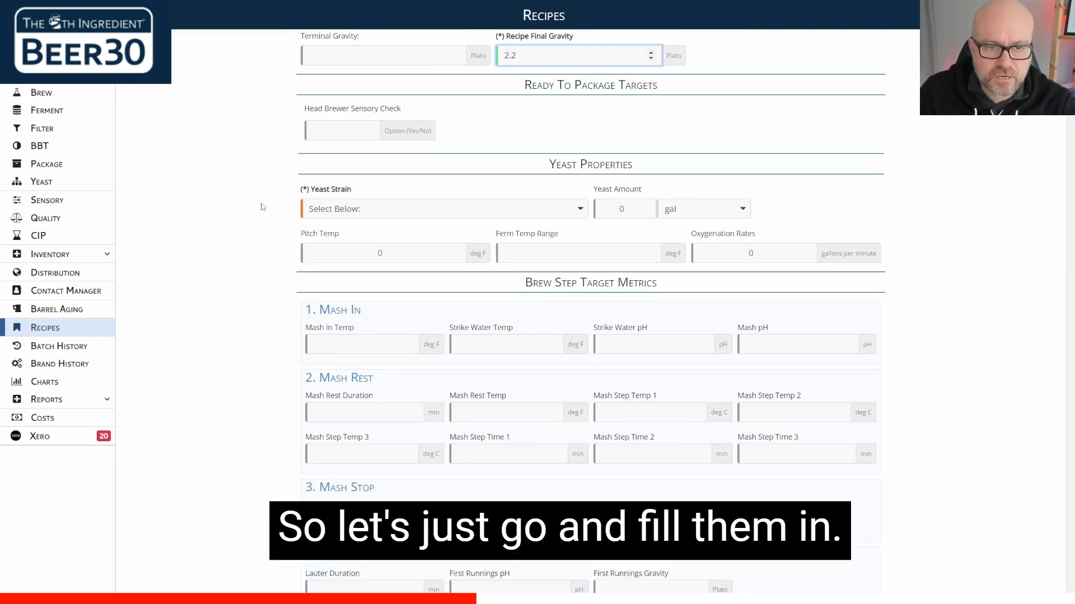
click(498, 210)
click(329, 285)
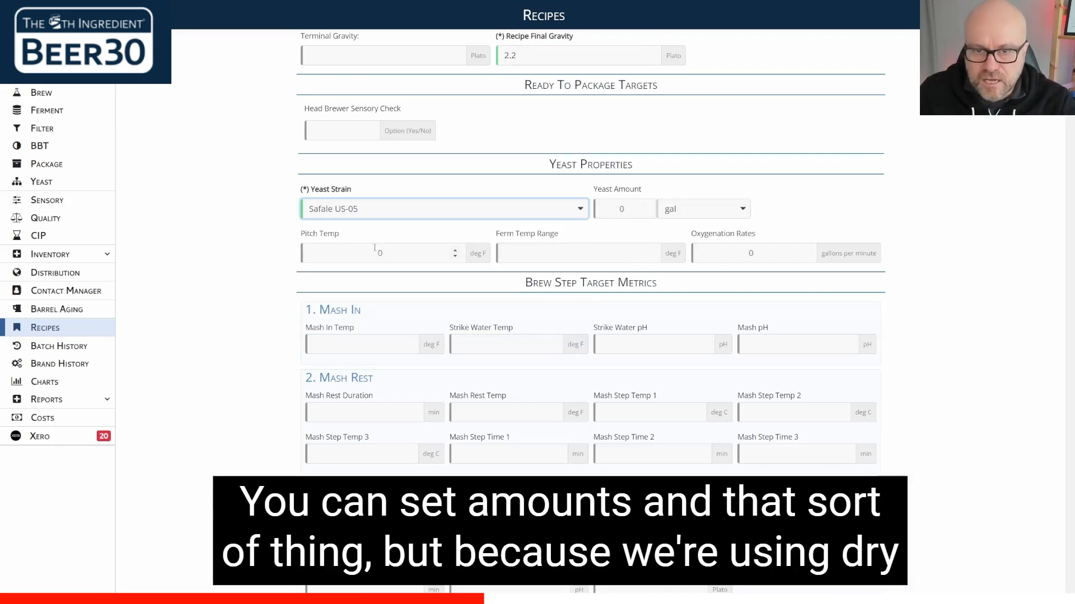
click(276, 269)
Step: Look up the mash profile in BeerSmith and set the recipe's mash in temperature in Beer30 to 131 deg F
scroll(274, 270, down, 2)
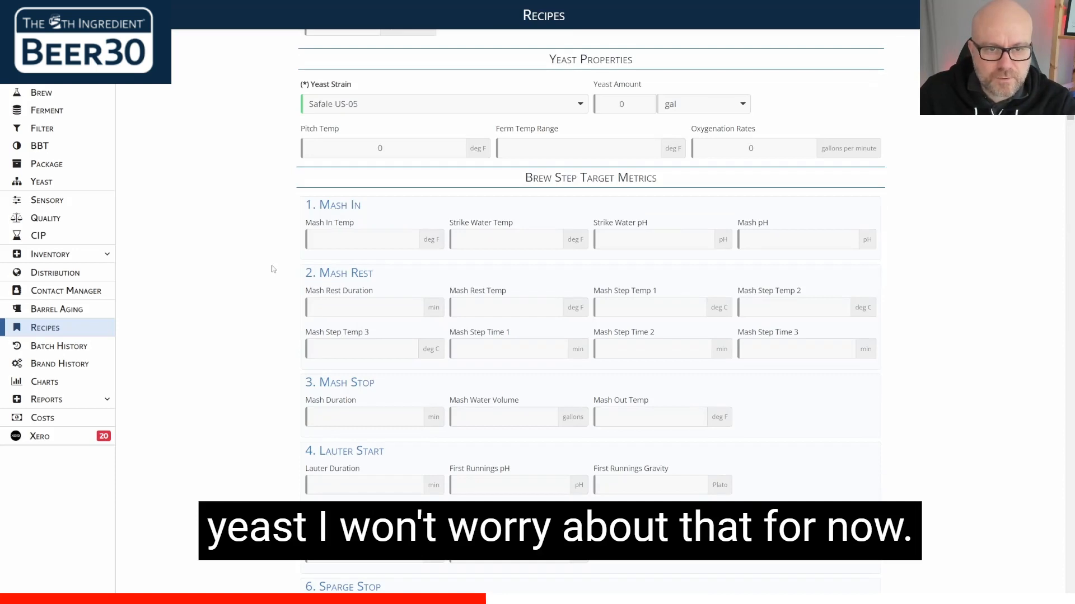
click(340, 233)
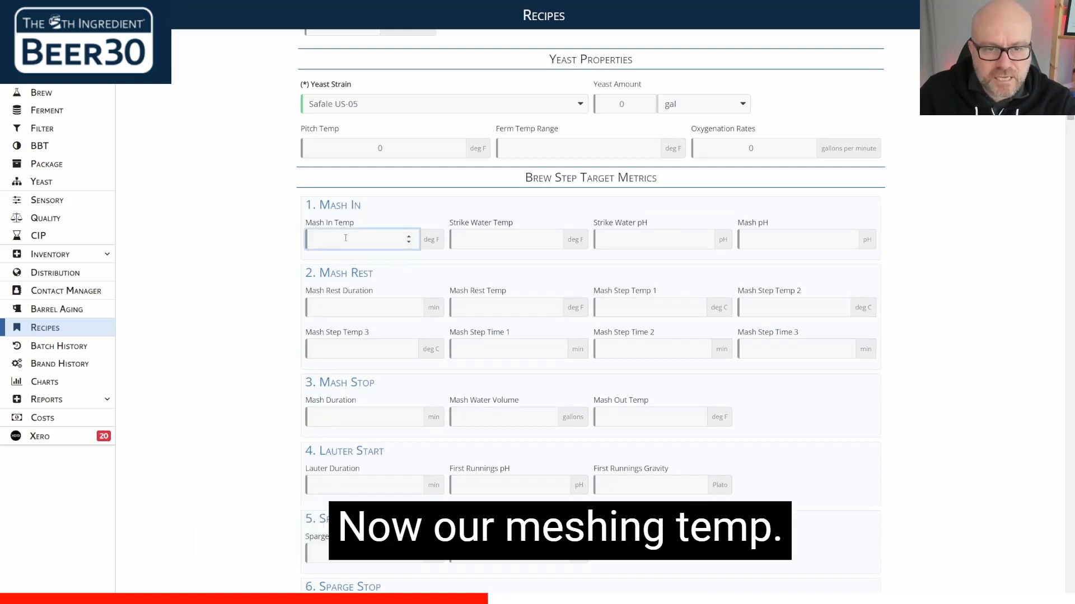
key(alt+Tab)
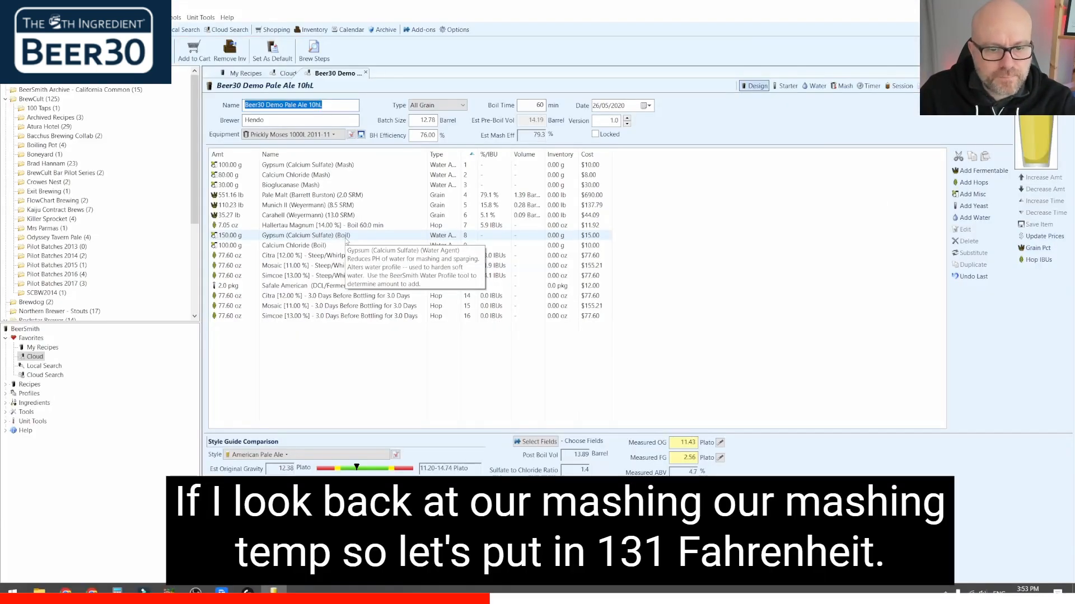
click(840, 86)
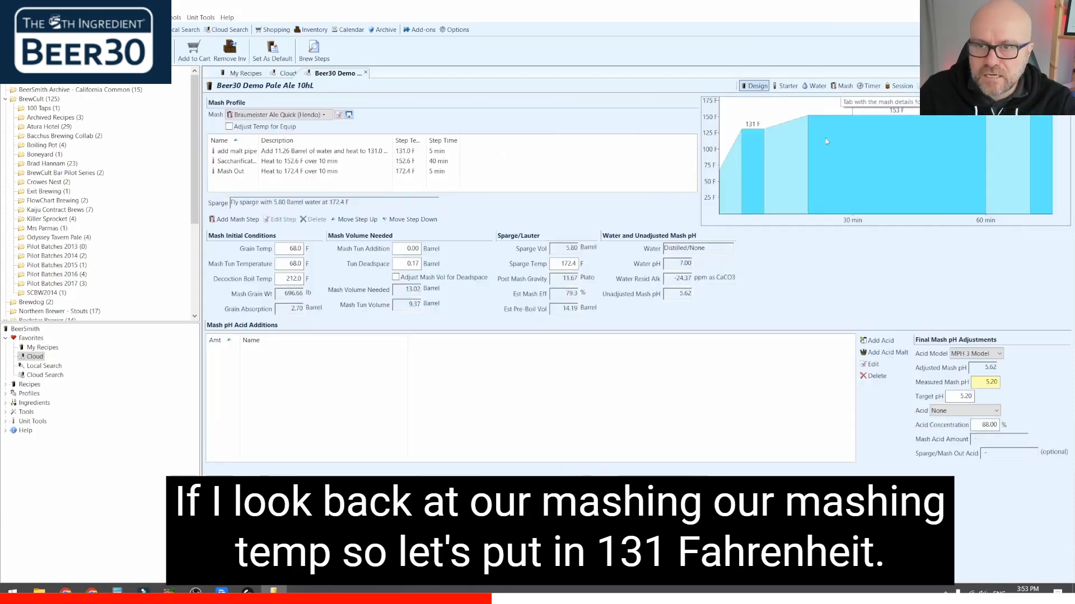
key(alt+Tab)
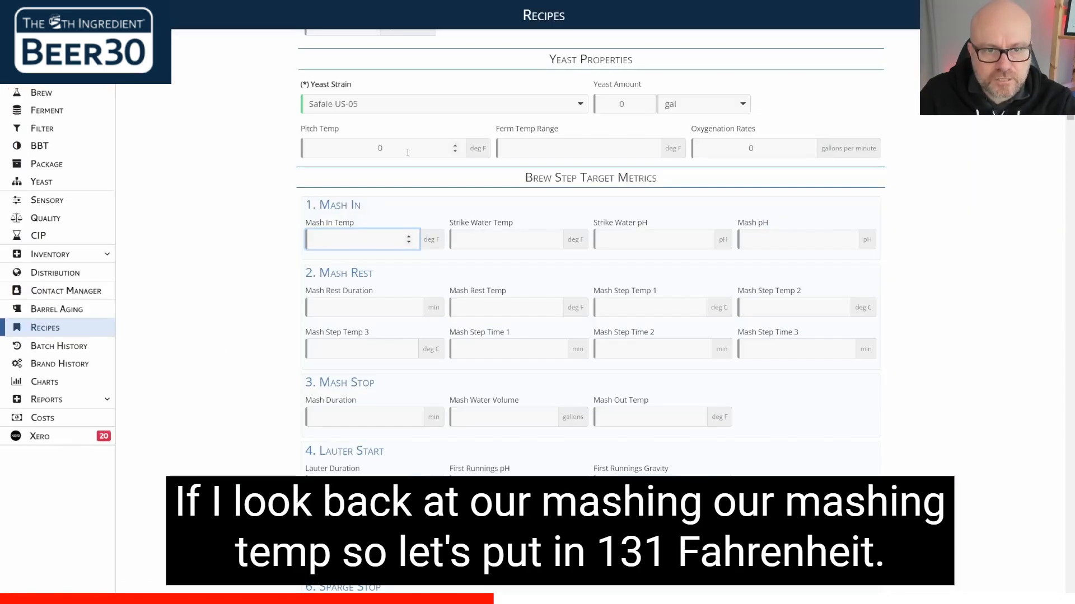
text(131)
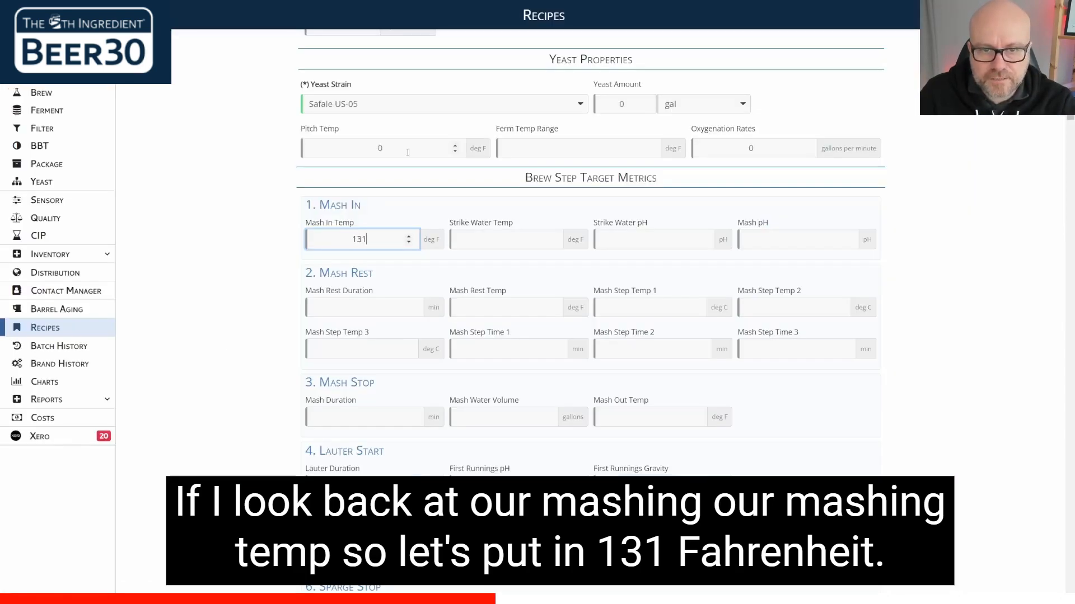
Step: Set the strike water temperature to 131 deg F and the mash pH to 5.35 for Mash In
key(Tab)
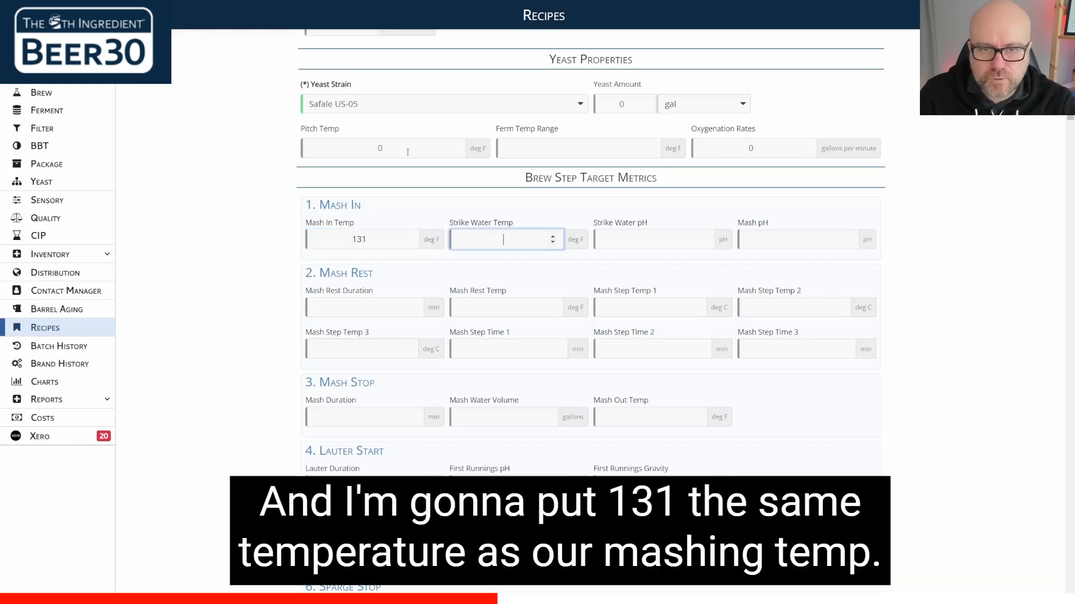
text(131)
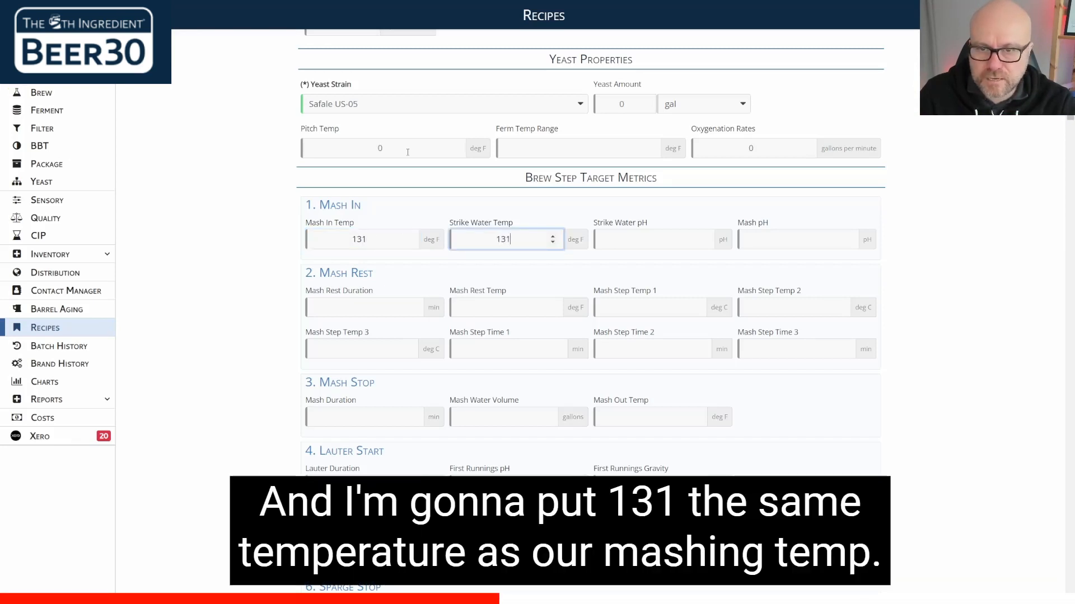
key(Tab)
key(Tab)
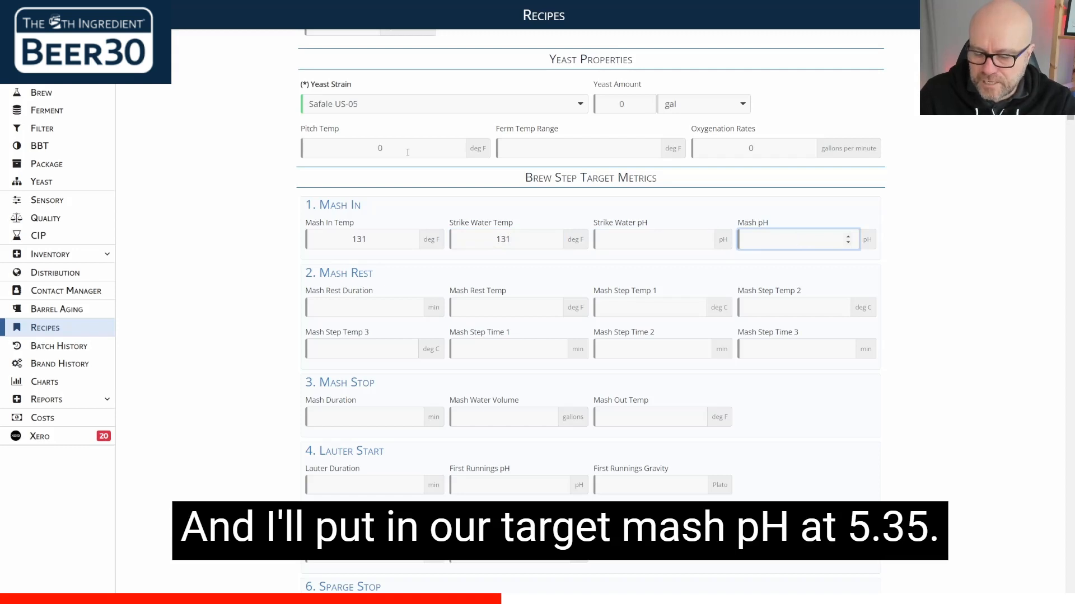
text(5.35)
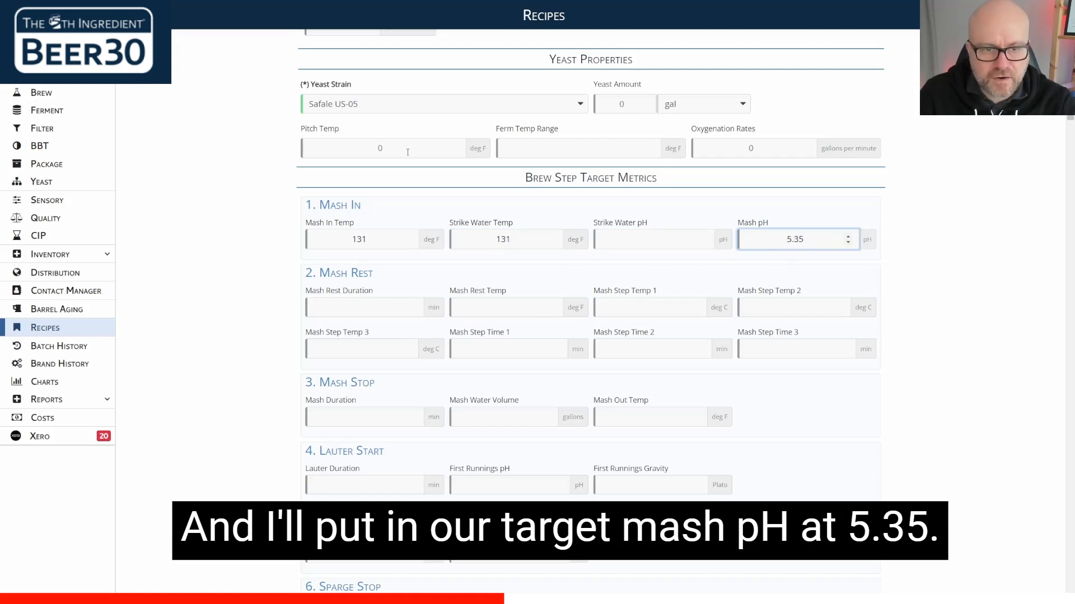
Step: Check the mash step times in BeerSmith and set the mash rest duration in Beer30 to 50 min
key(Tab)
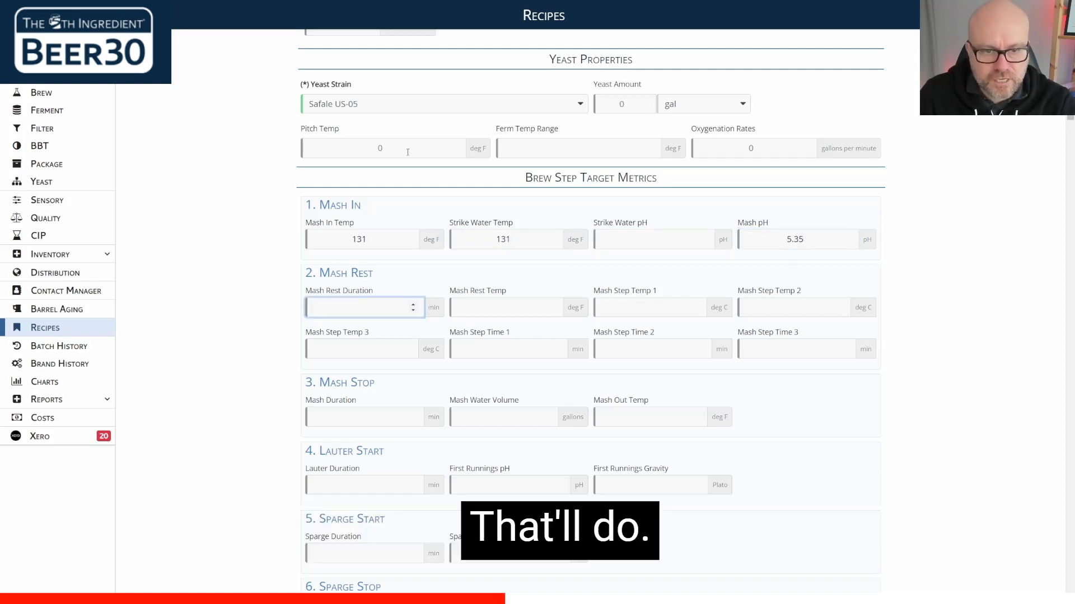
key(alt+Tab)
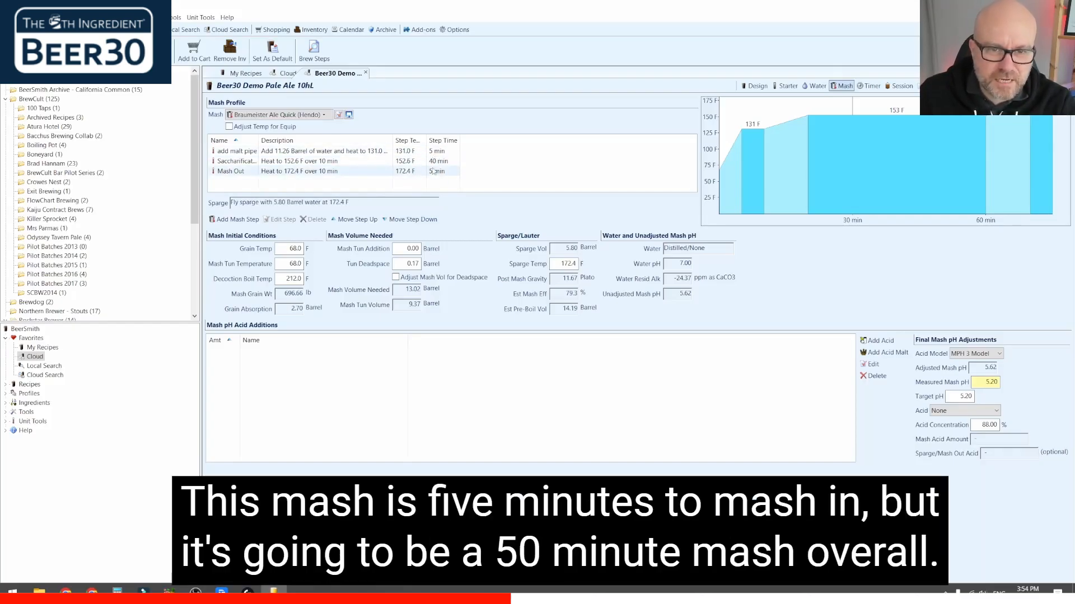
key(alt+Tab)
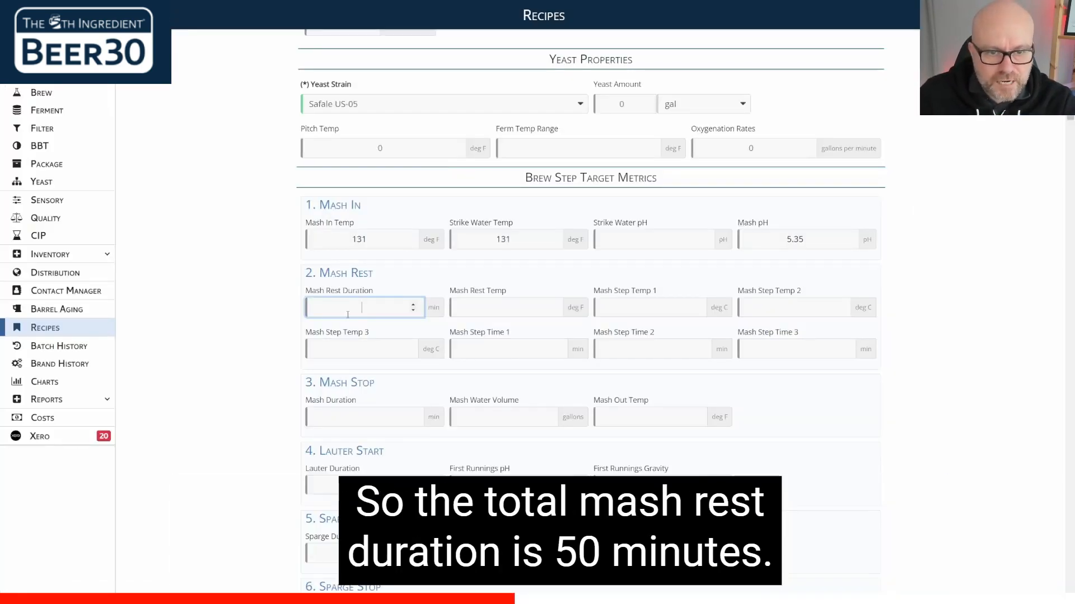
text(50)
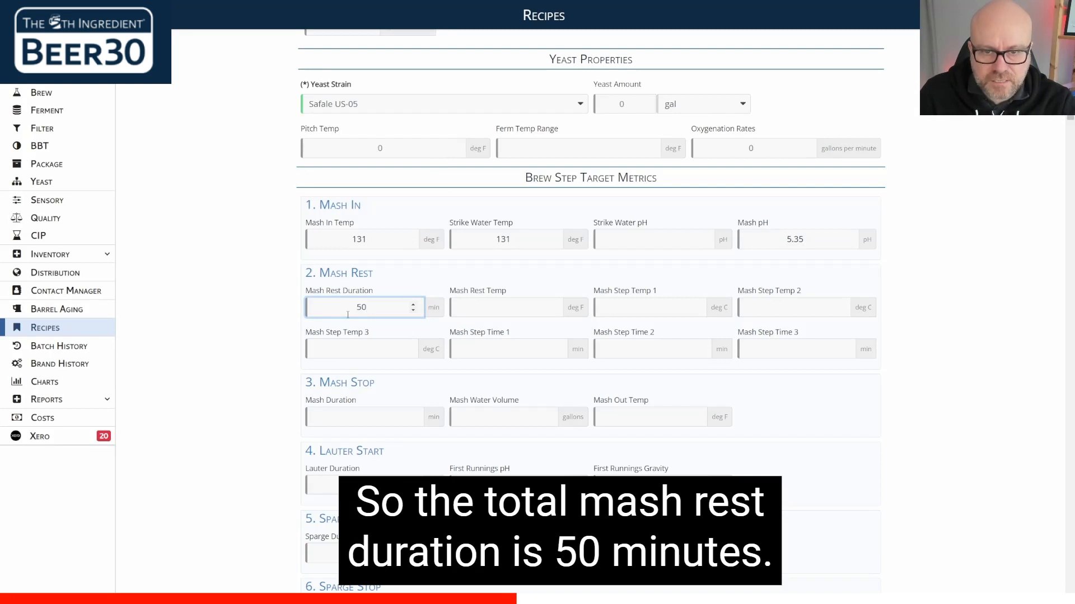
Step: Set the Mash Rest step temperatures 1, 2 and 3 to 131, 152 and 172, leaving the mash rest temperature blank
key(Tab)
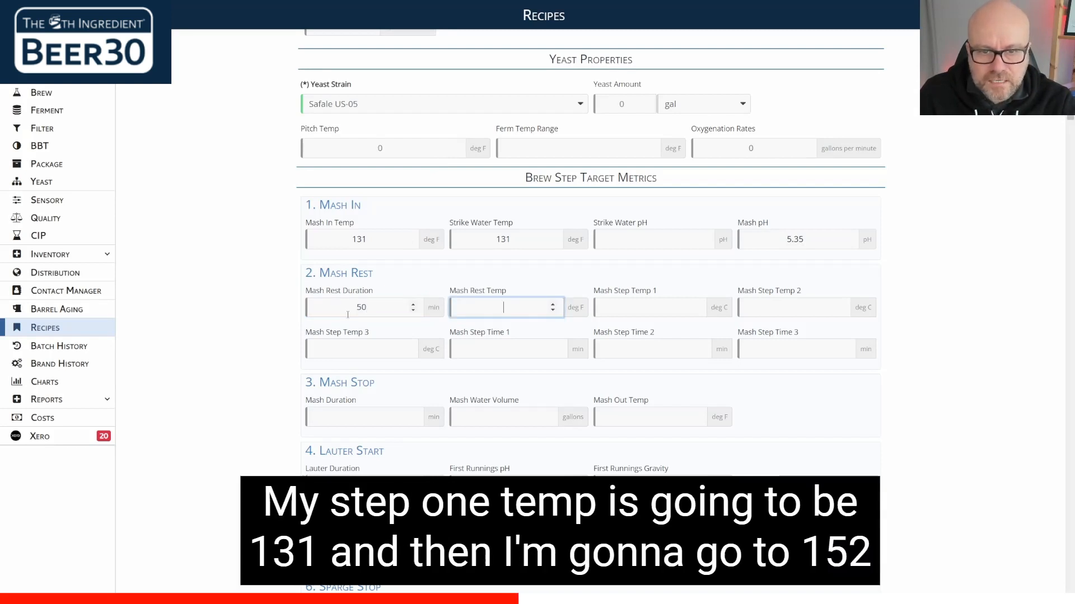
key(Tab)
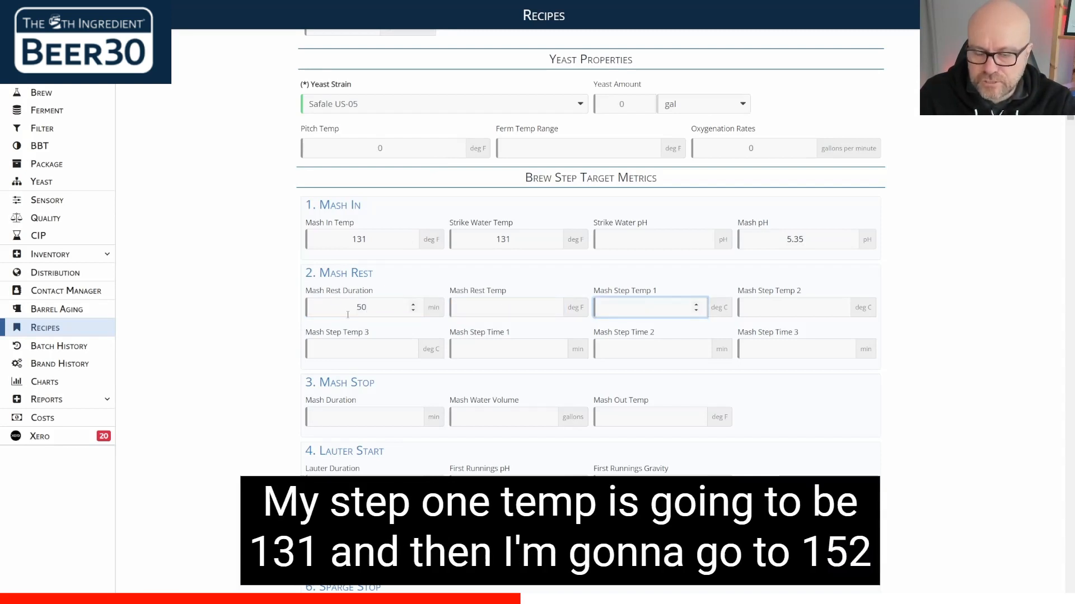
text(131)
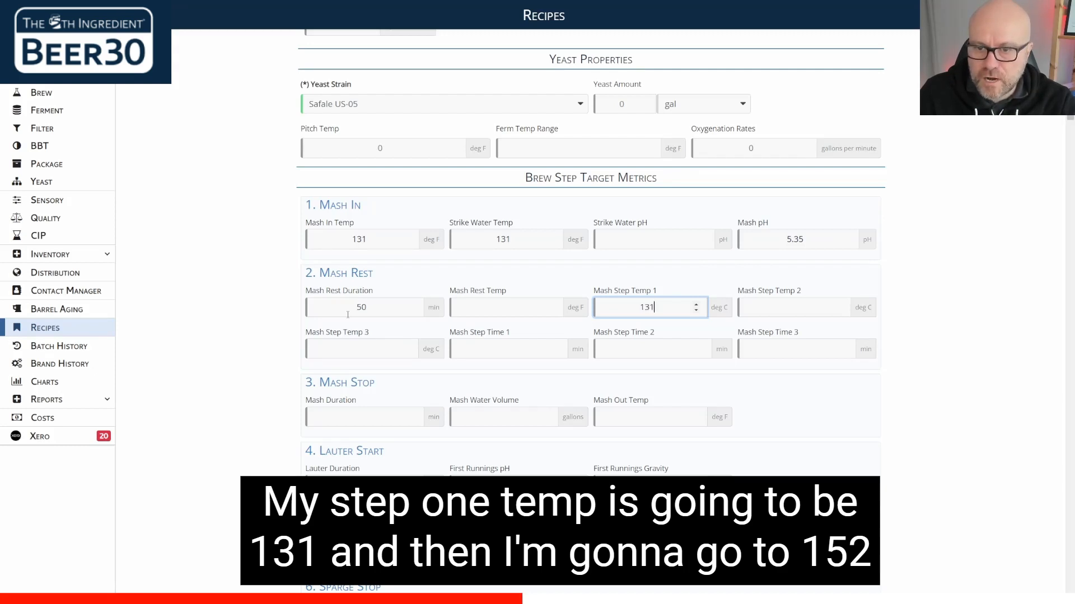
key(Tab)
text(15)
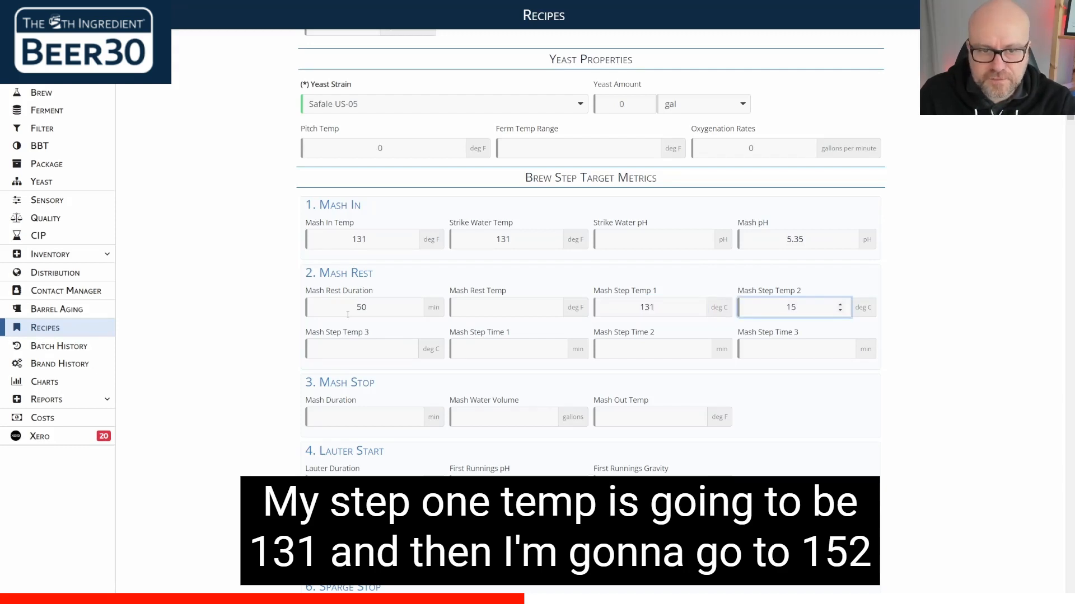
text(2)
key(Tab)
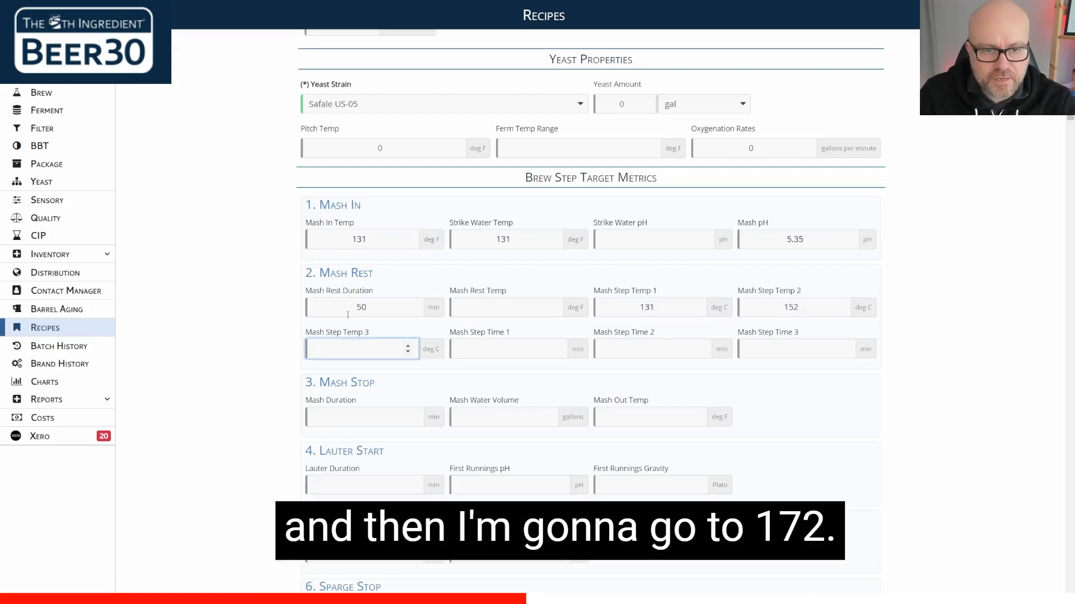
text(172)
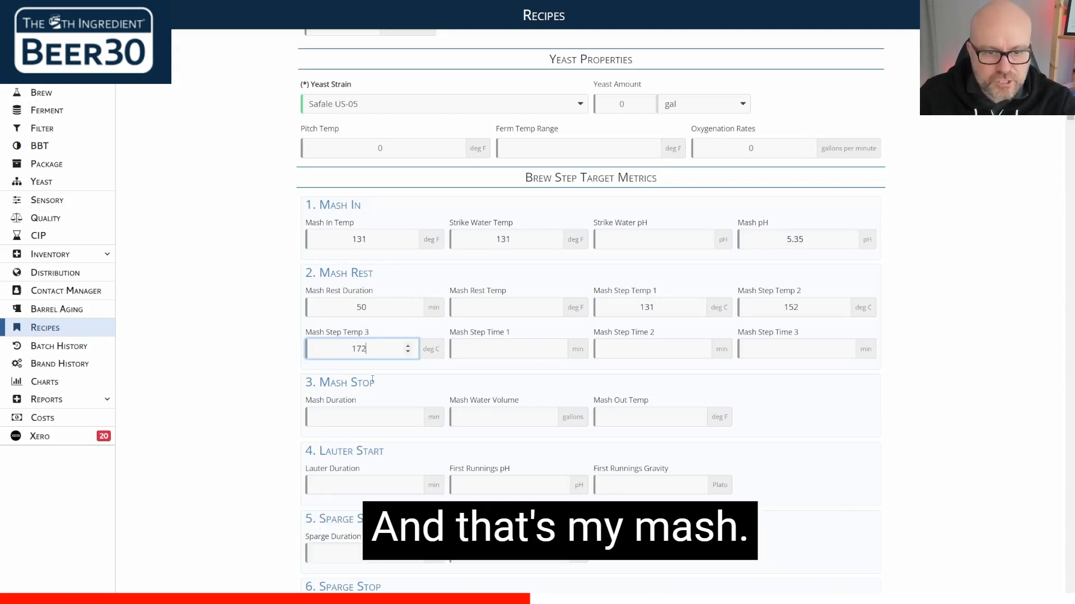
Step: Set the mash duration under Mash Stop to 50 min
key(Tab)
scroll(290, 354, down, 1)
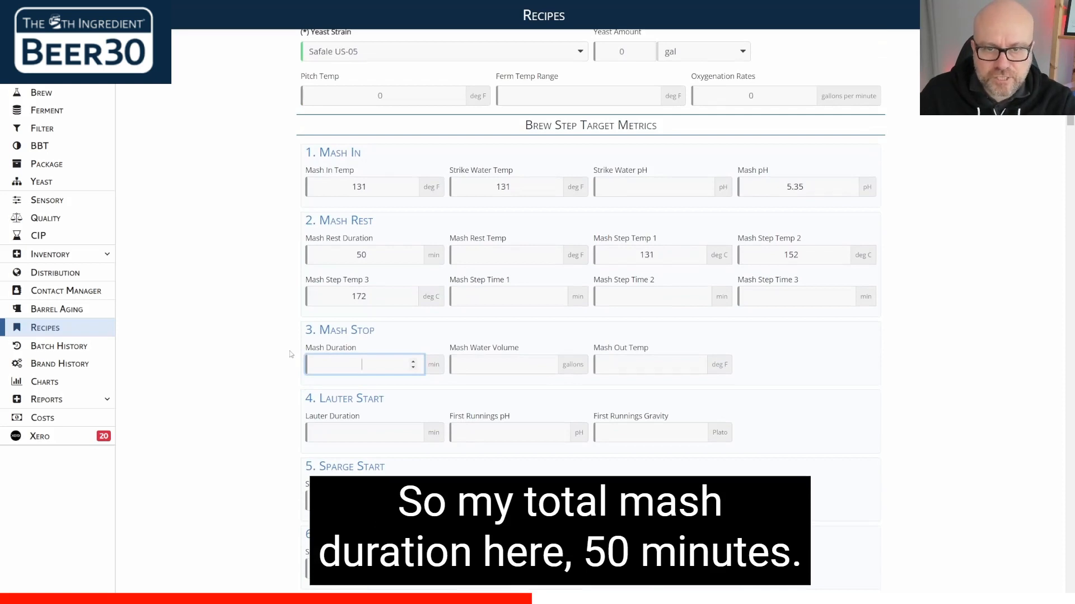
text(50)
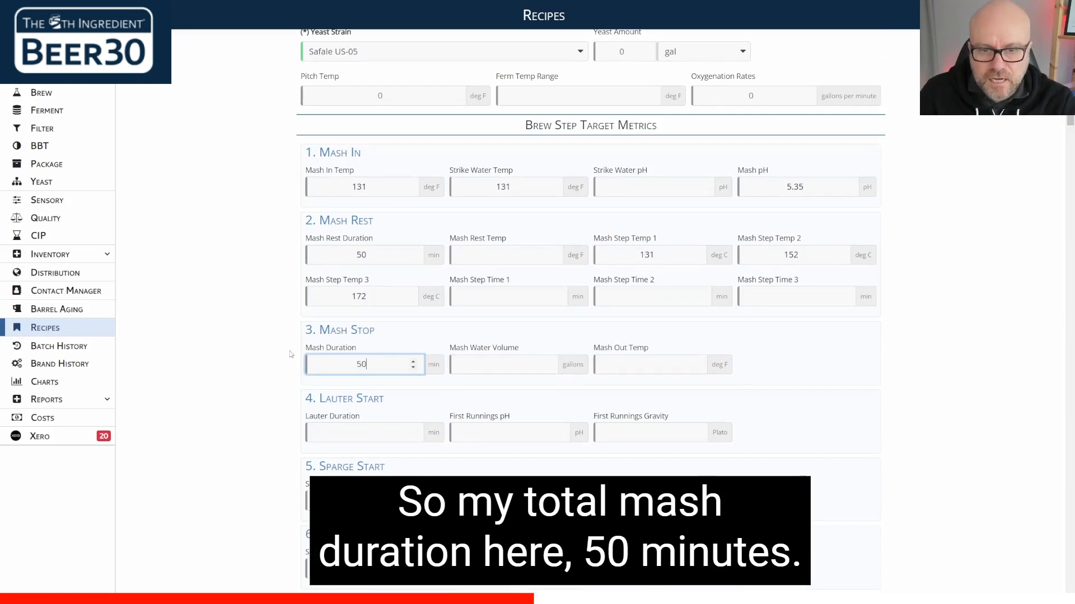
Step: Set the Mash Stop mash water volume to 349 gallons and the mash out temperature to 172 deg F
click(494, 365)
text(349)
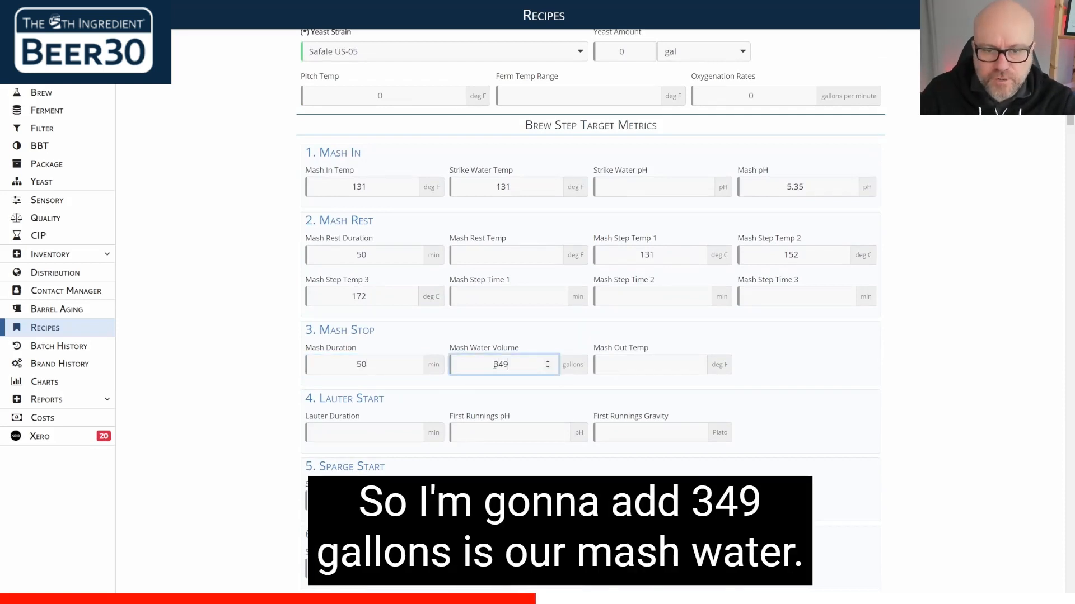
click(641, 363)
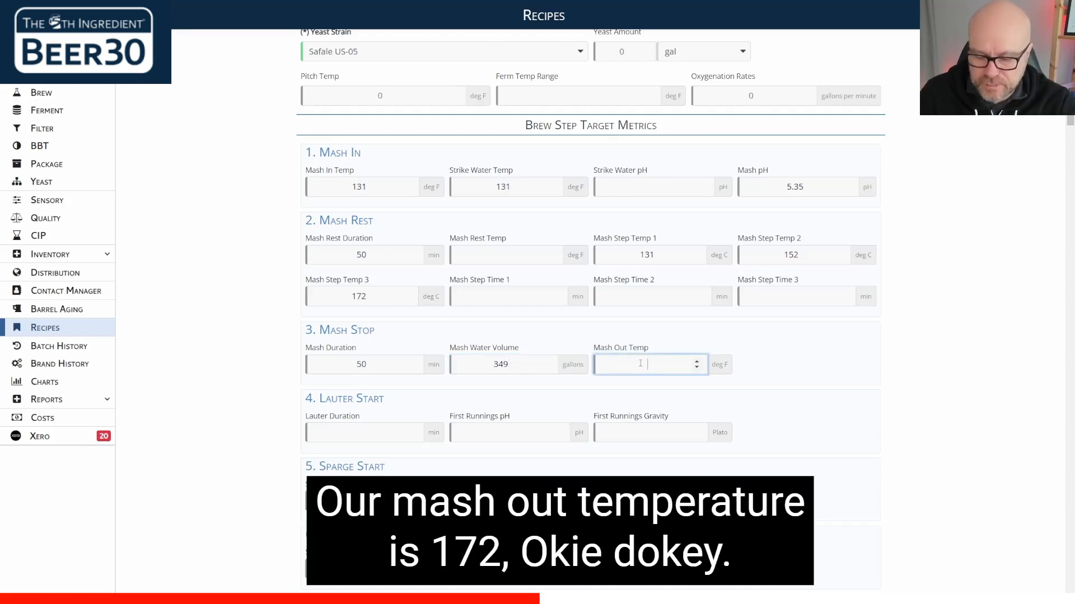
text(172)
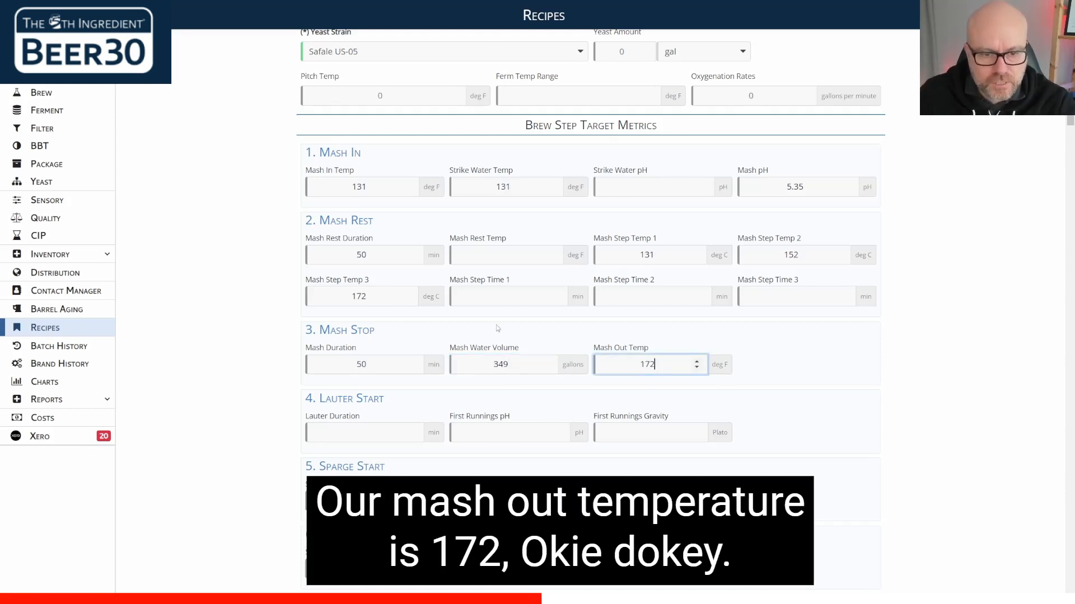
Step: Fill in Lauter Start with a 75 min lauter duration, first runnings pH of 5.35 and first runnings gravity of 18 Plato
scroll(641, 364, down, 2)
click(370, 331)
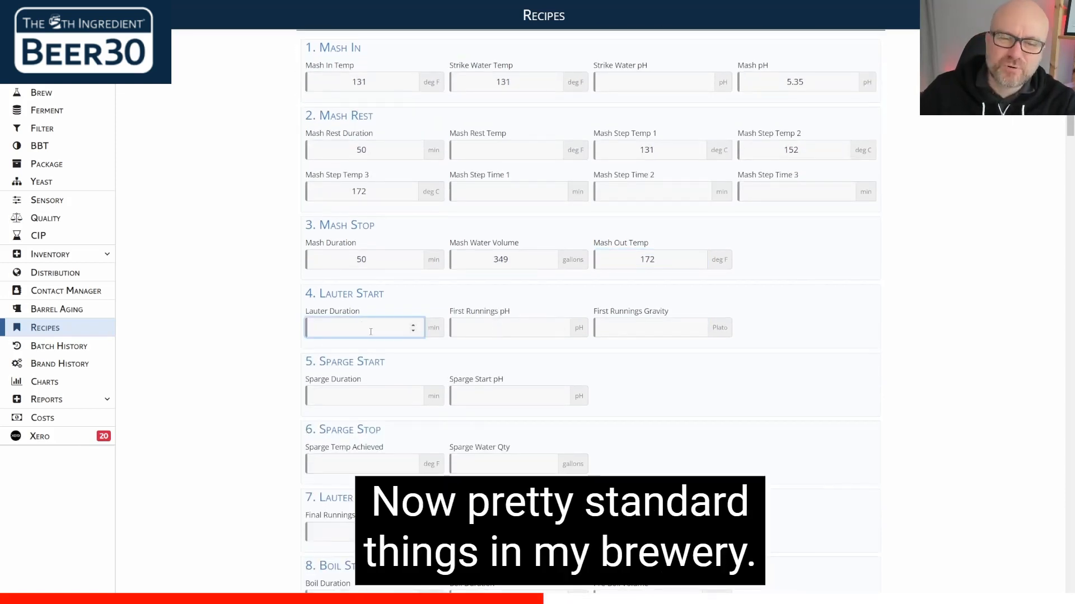
text(75)
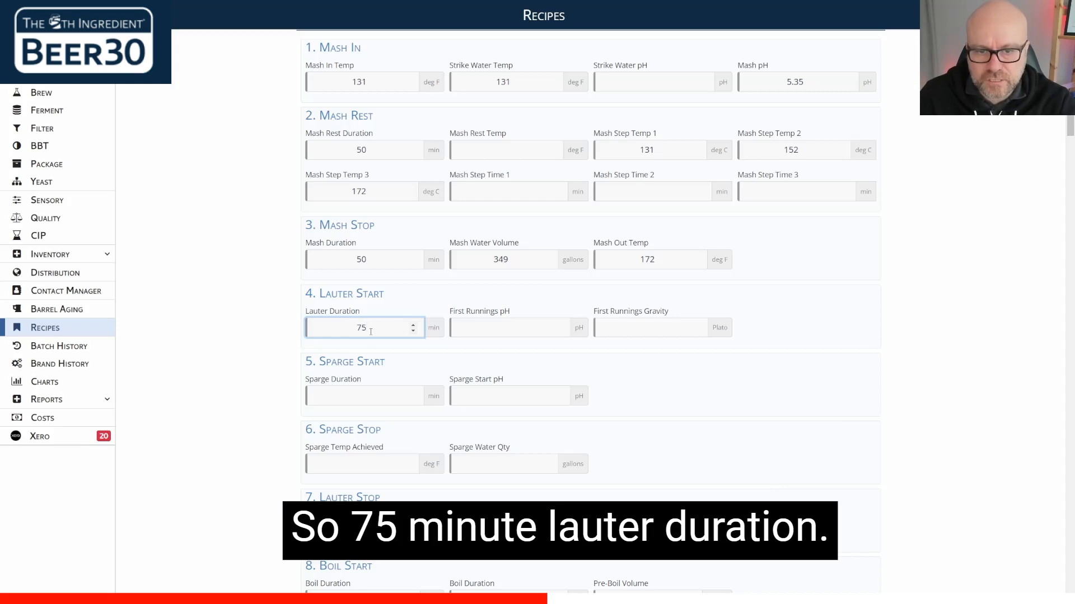
key(Tab)
text(5.35)
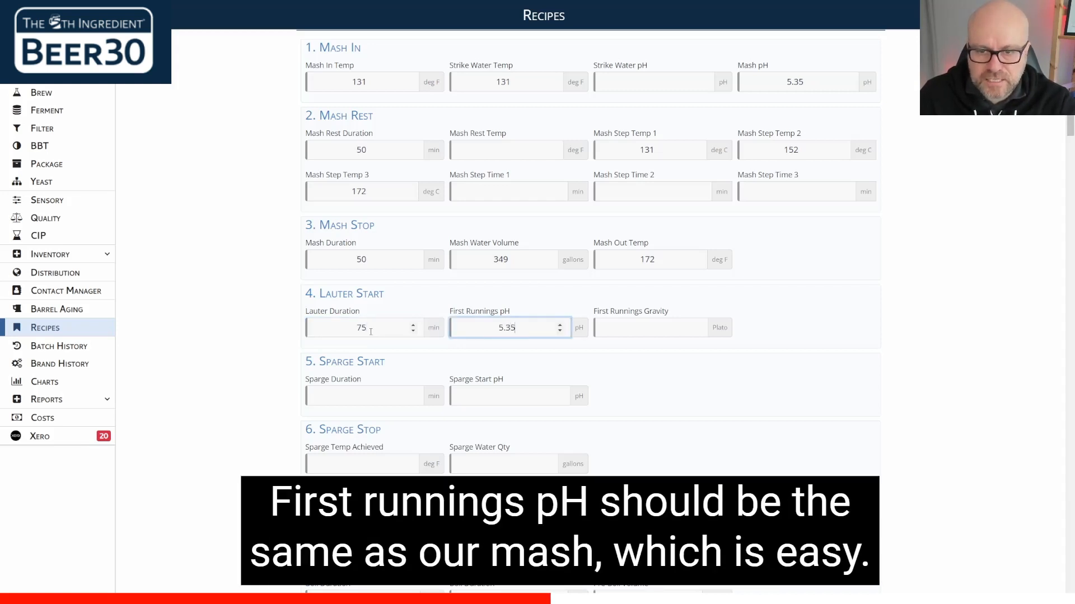
key(Tab)
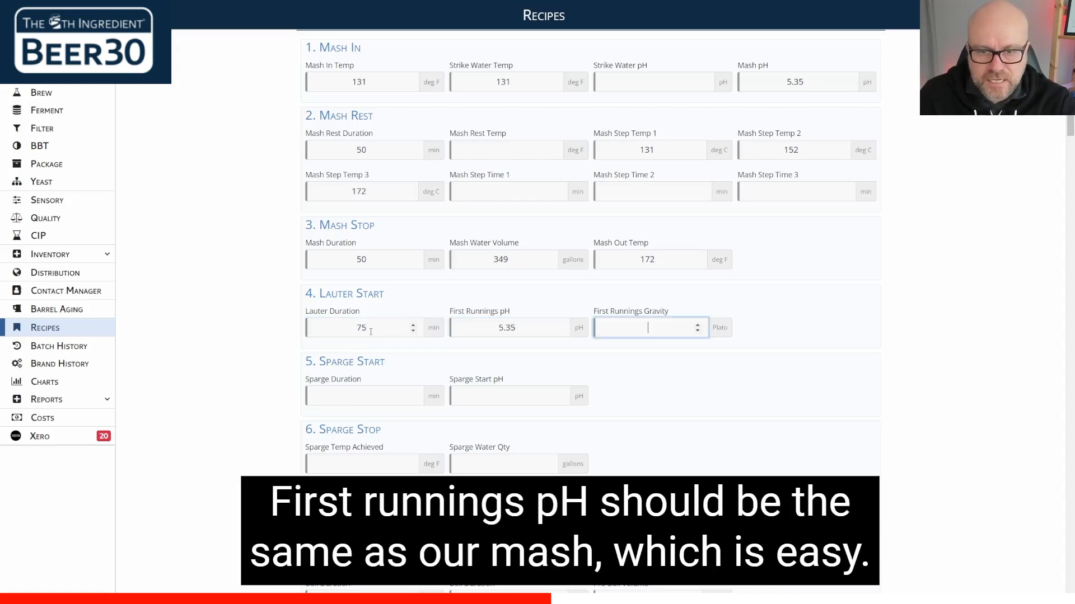
text(1)
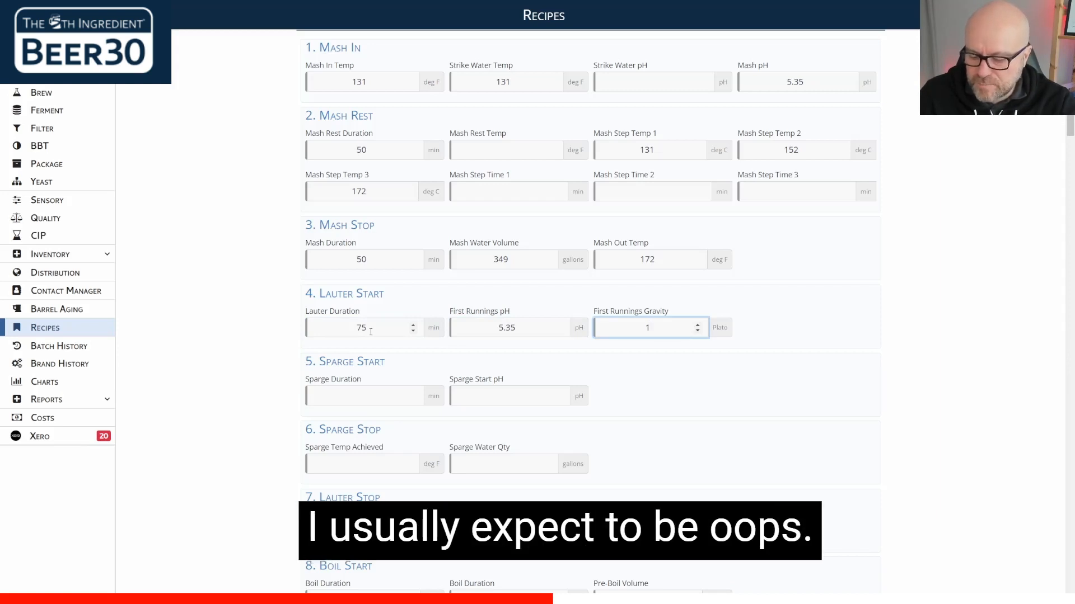
key(BackSpace)
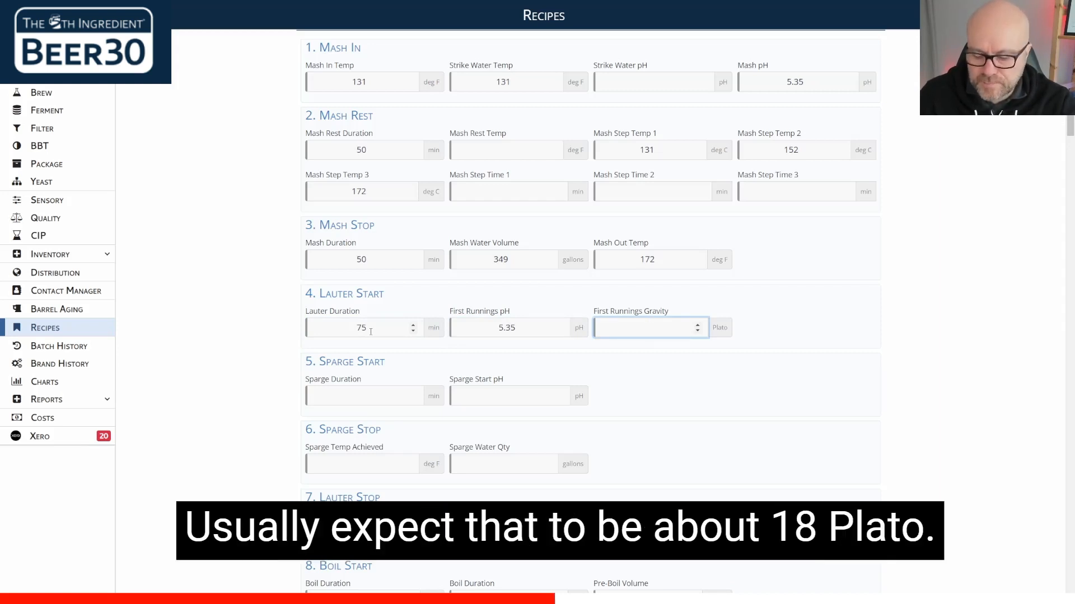
text(18)
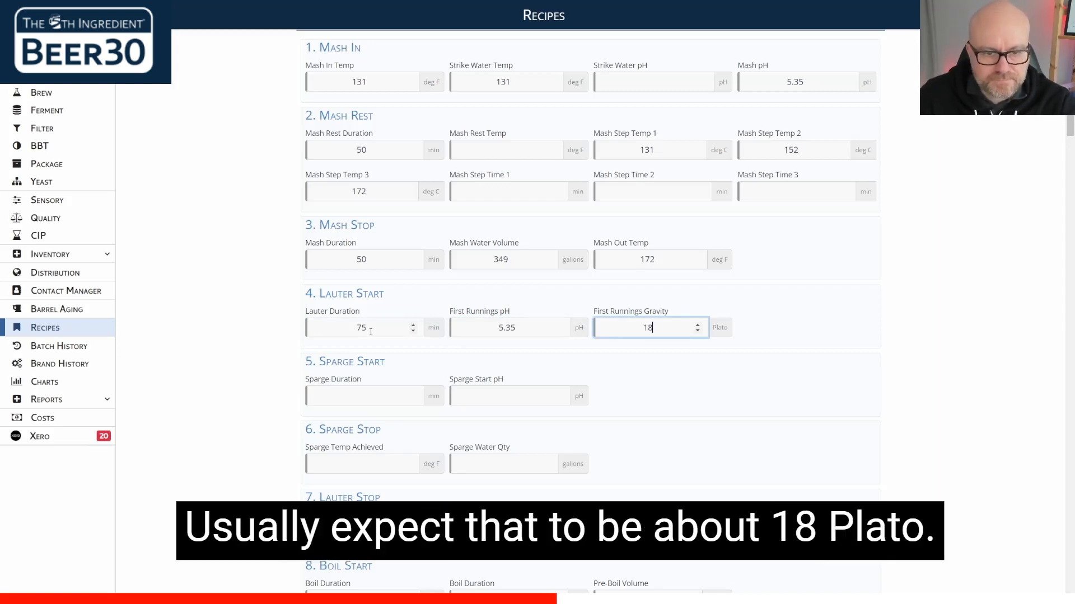
key(Tab)
Step: Enter 60 as the first boil duration under Boil Start, leaving the sparge, lauter stop and other Boil Start values blank
scroll(375, 364, down, 3)
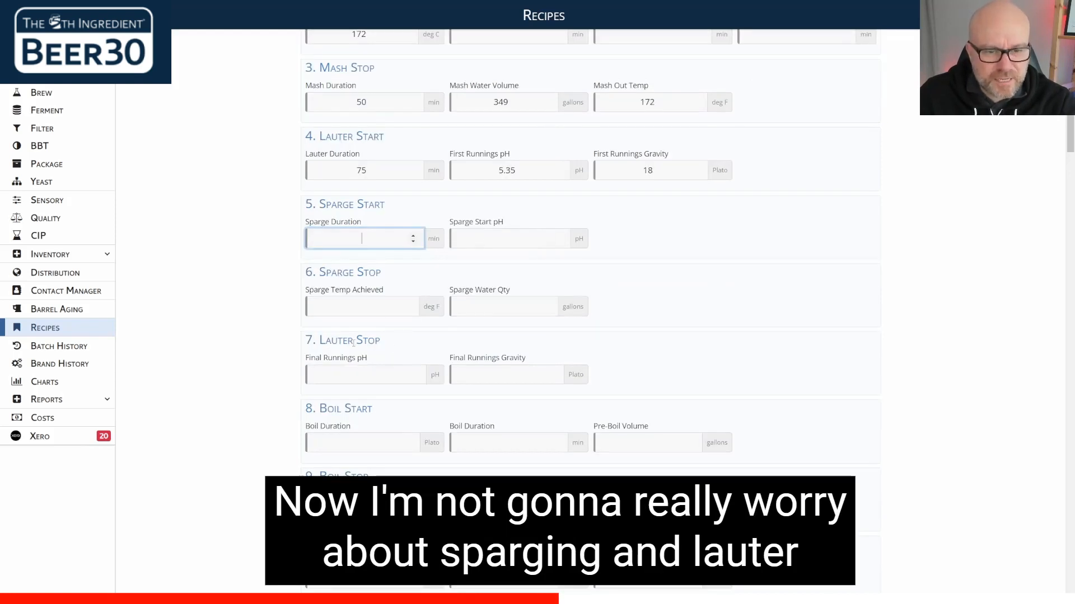
scroll(353, 343, down, 2)
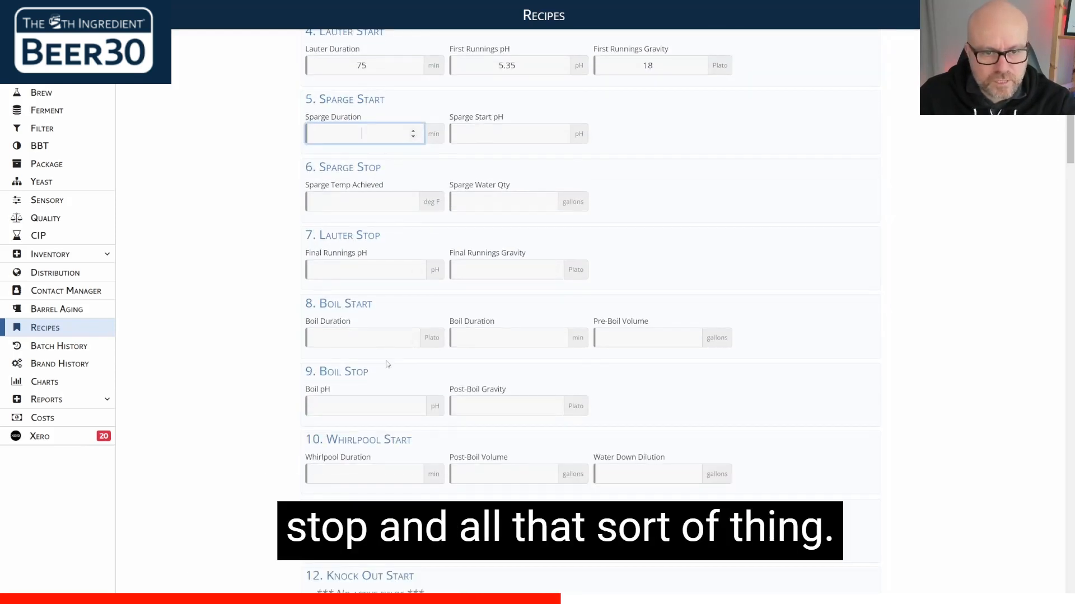
click(366, 338)
scroll(365, 297, down, 1)
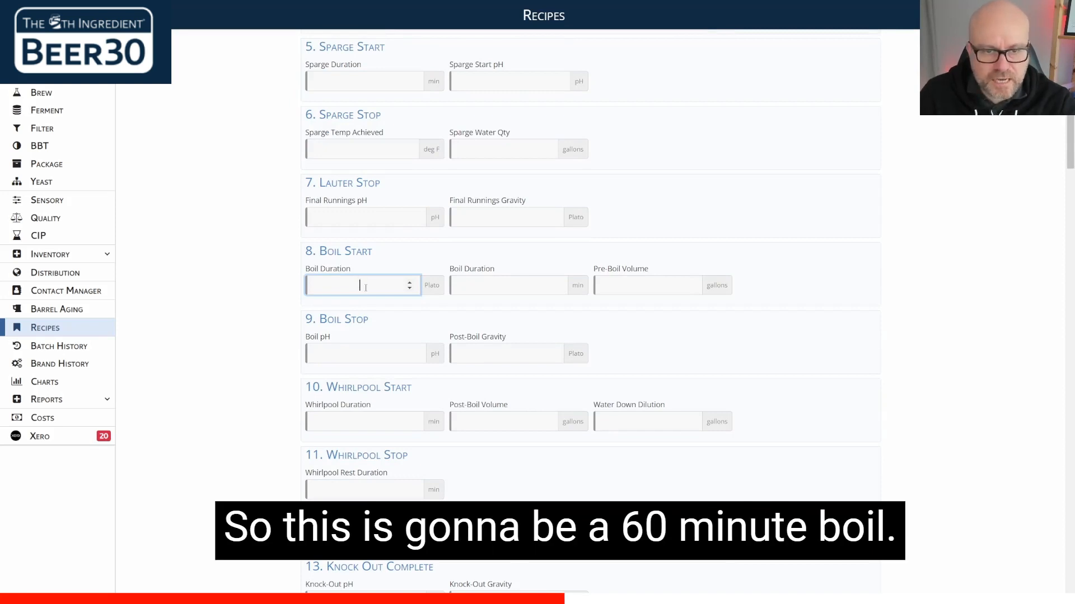
text(60)
key(Tab)
key(Tab)
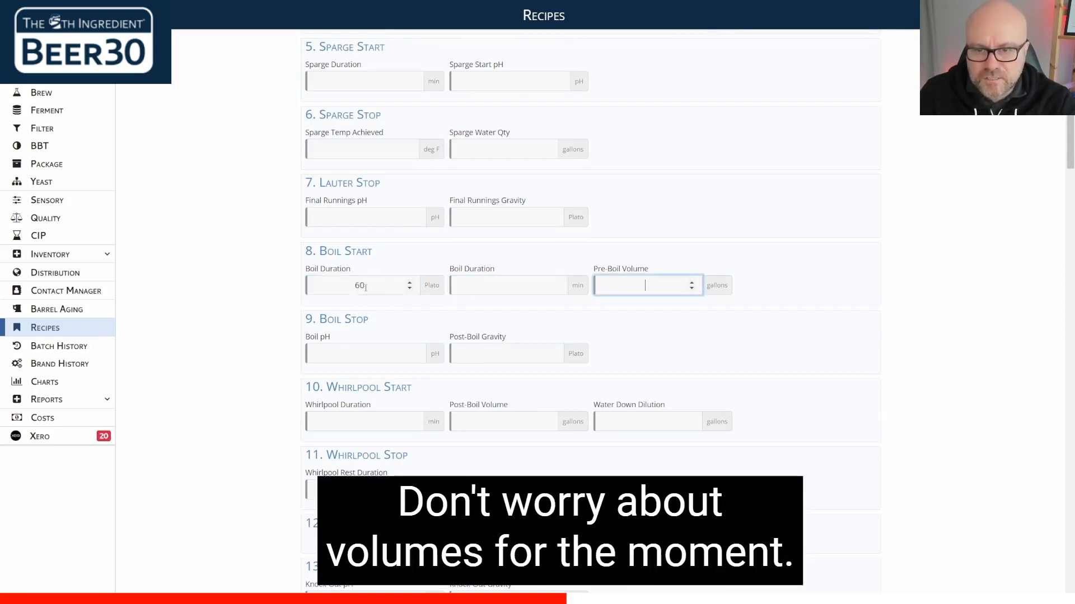
Step: Set the Boil Stop boil pH to 5.35 and the post-boil gravity to 12.8 Plato
key(Tab)
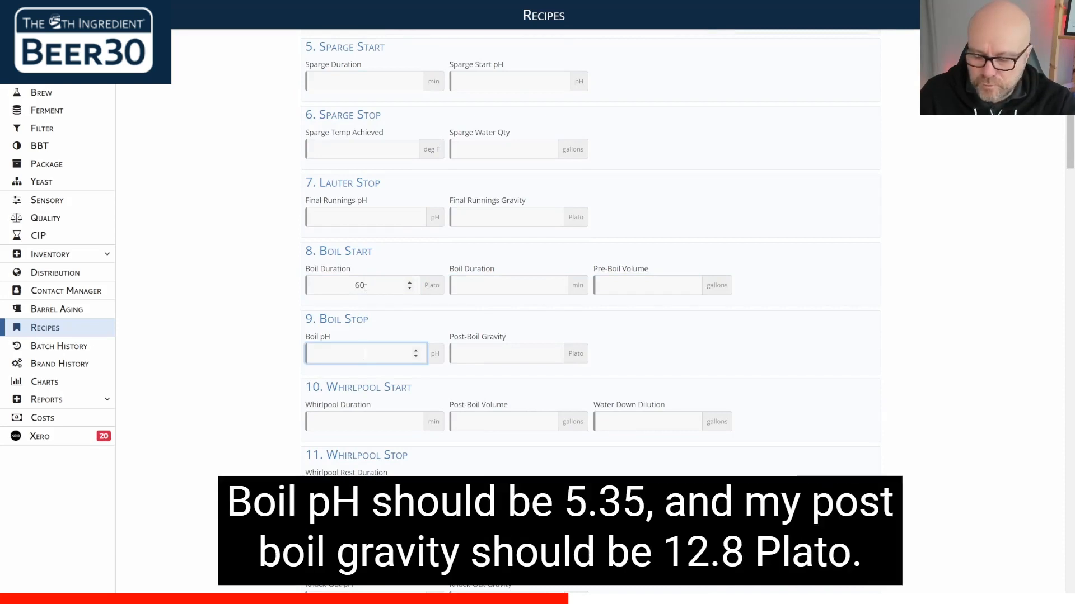
text(5.35)
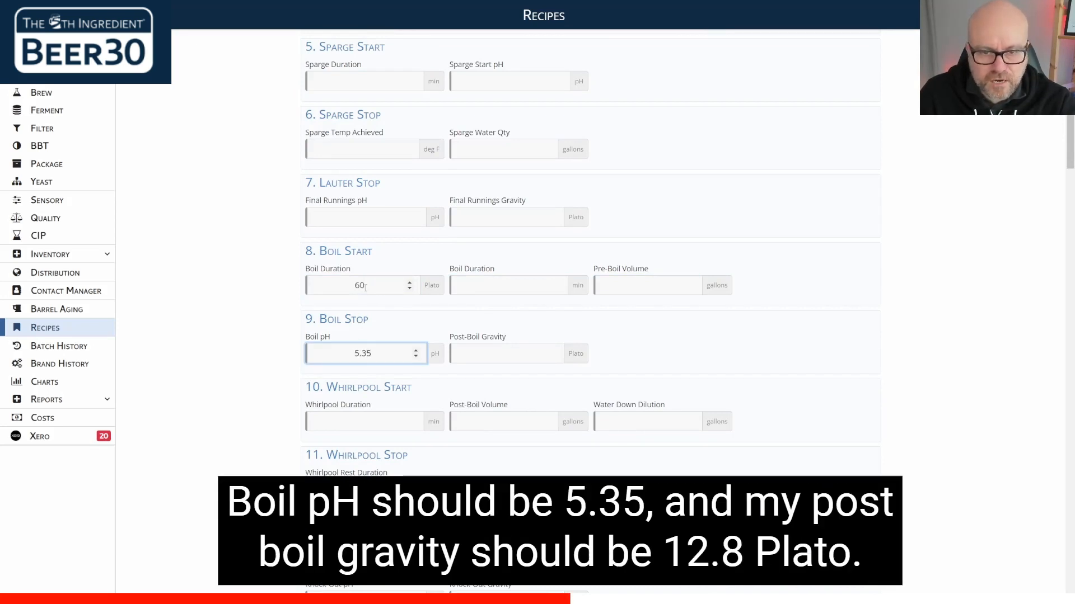
key(Tab)
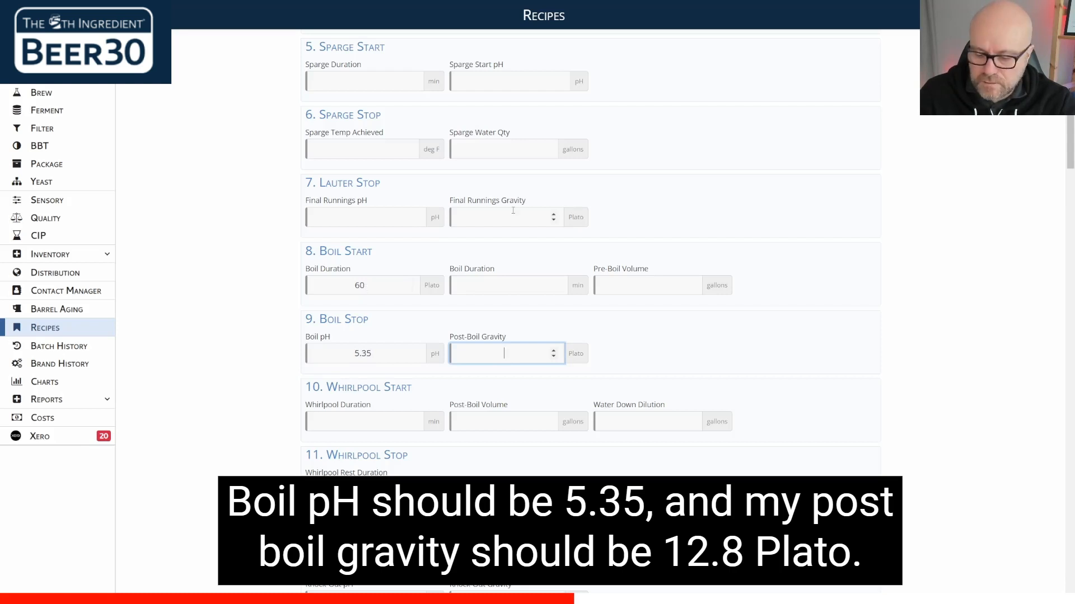
text(12.8)
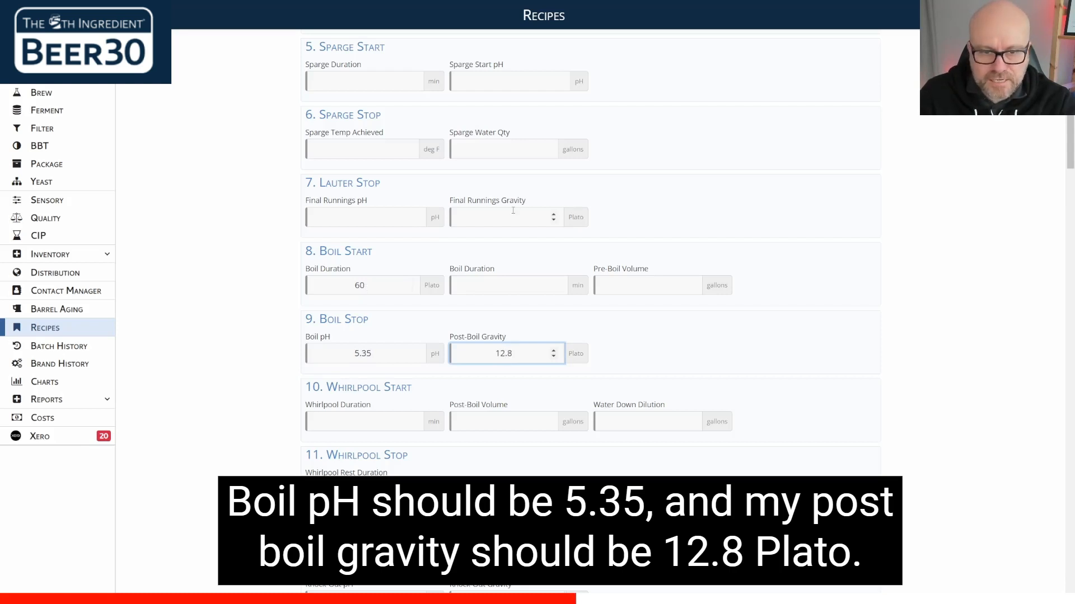
Step: Set the whirlpool duration to 10 min and the whirlpool rest duration to 15 min, leaving the whirlpool volume and dilution blank
key(Tab)
scroll(372, 373, down, 1)
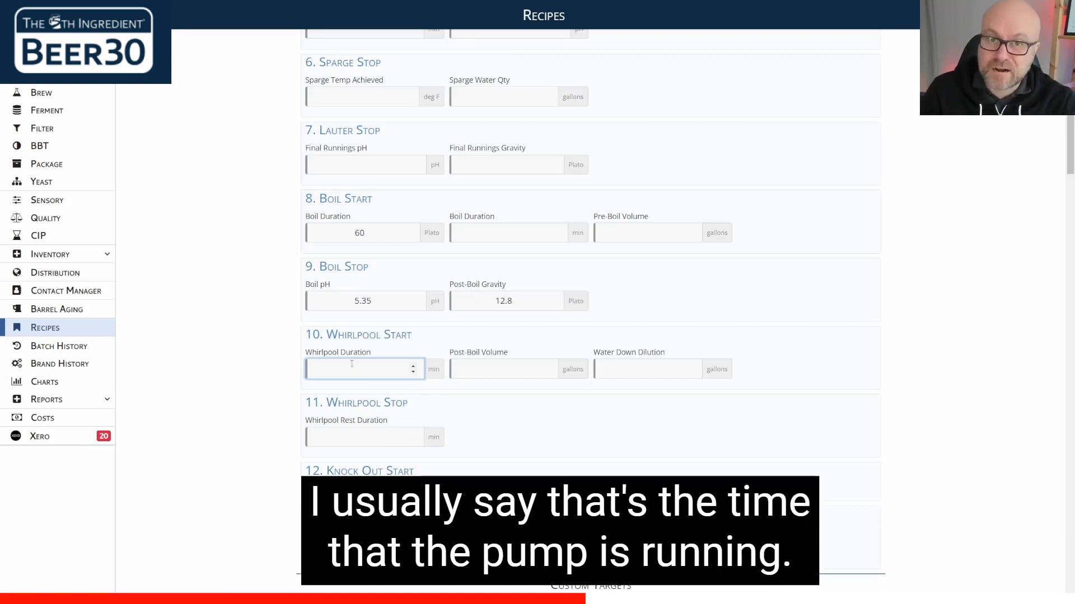
text(0)
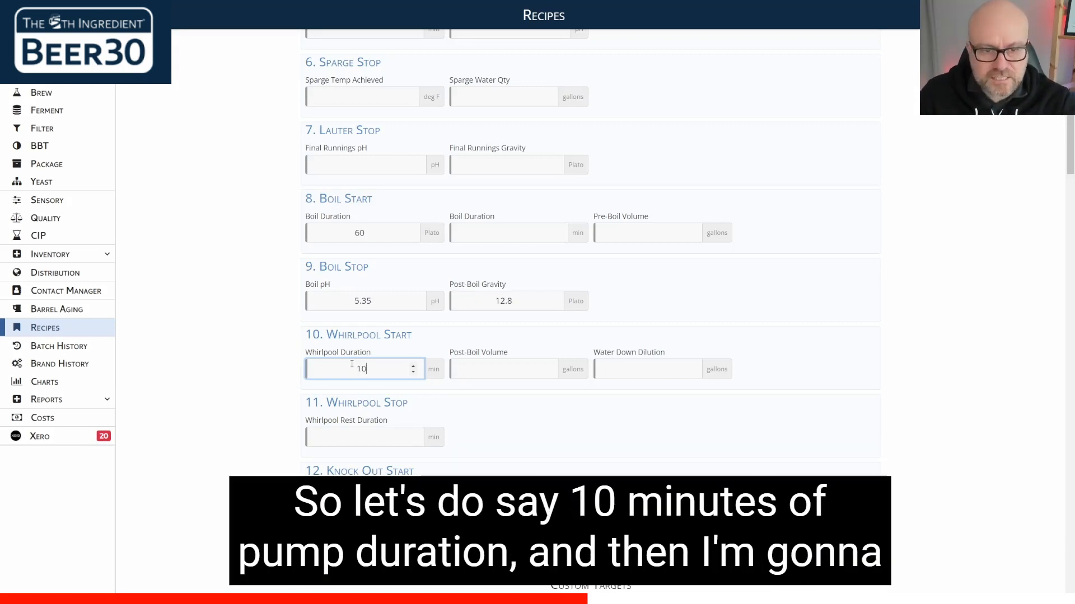
key(Tab)
key(Tab)
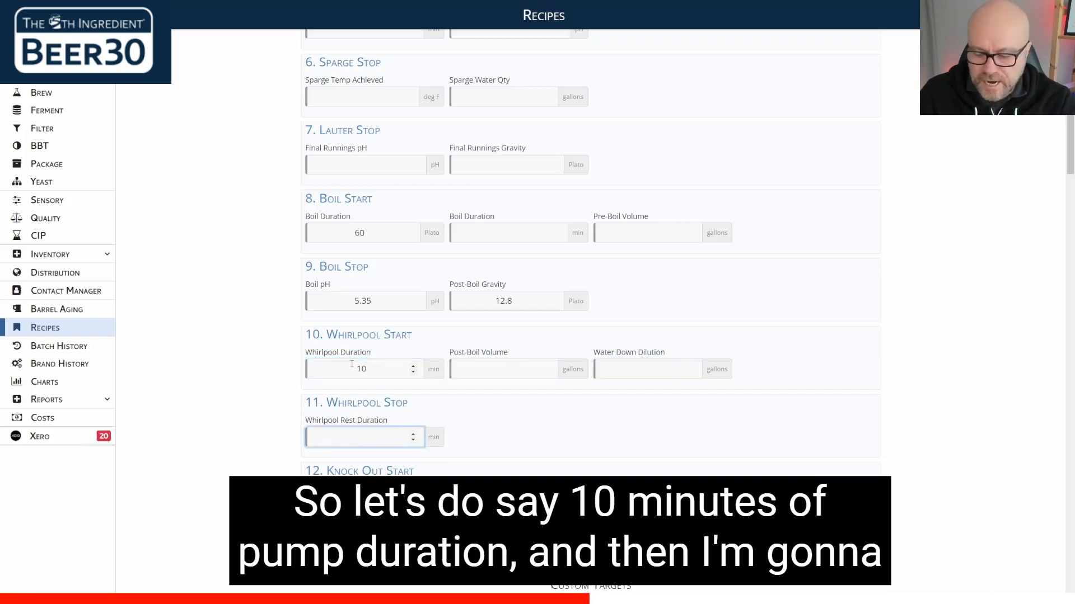
text(15)
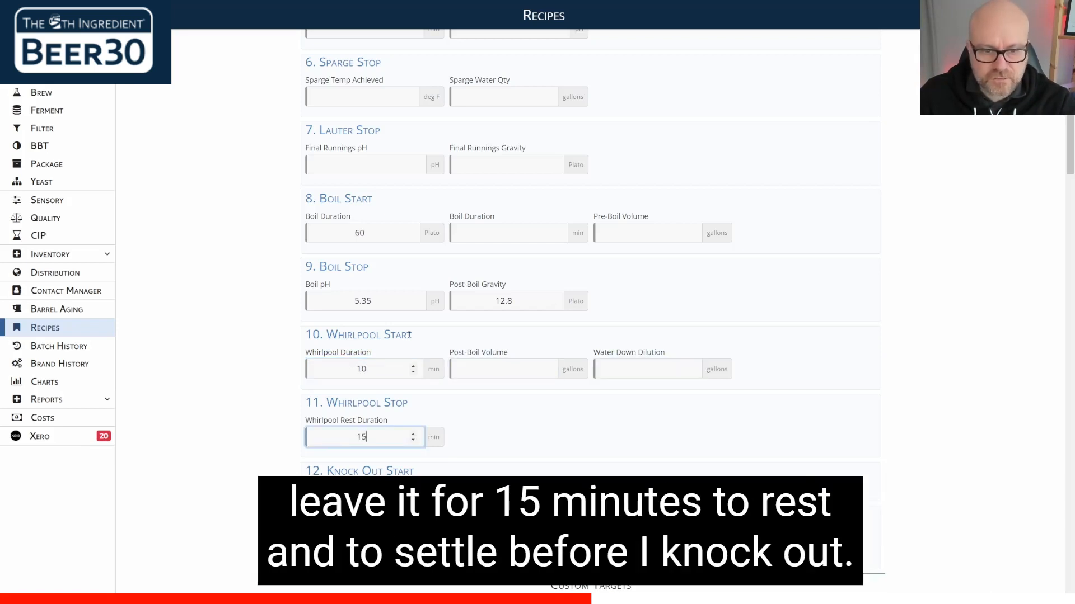
Step: Set the Knock Out Complete pH to 5.35 and the knock-out gravity to 12.4 Plato
scroll(622, 283, down, 5)
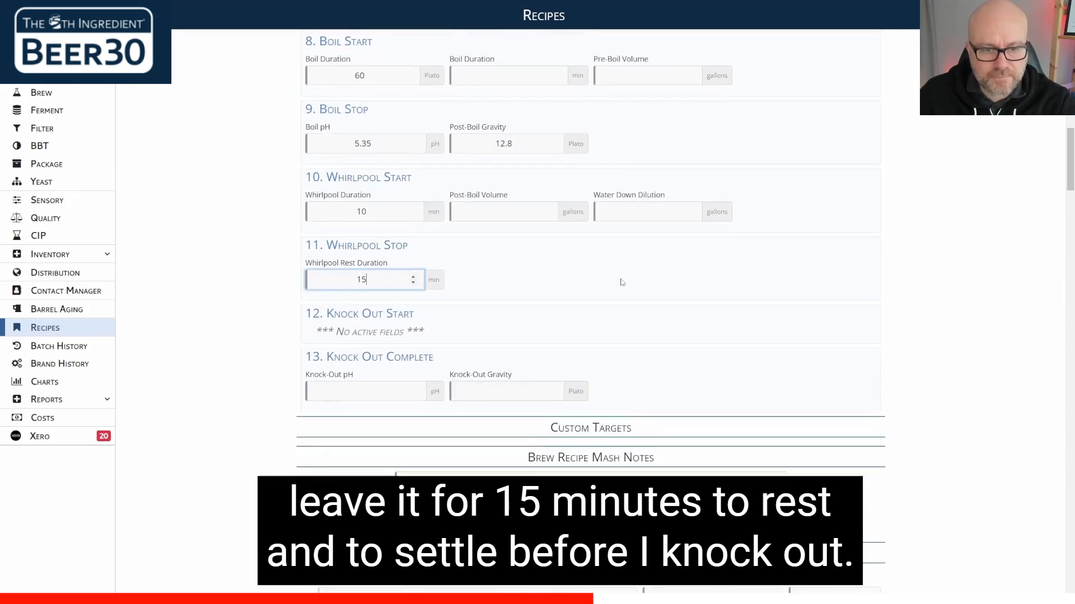
click(358, 288)
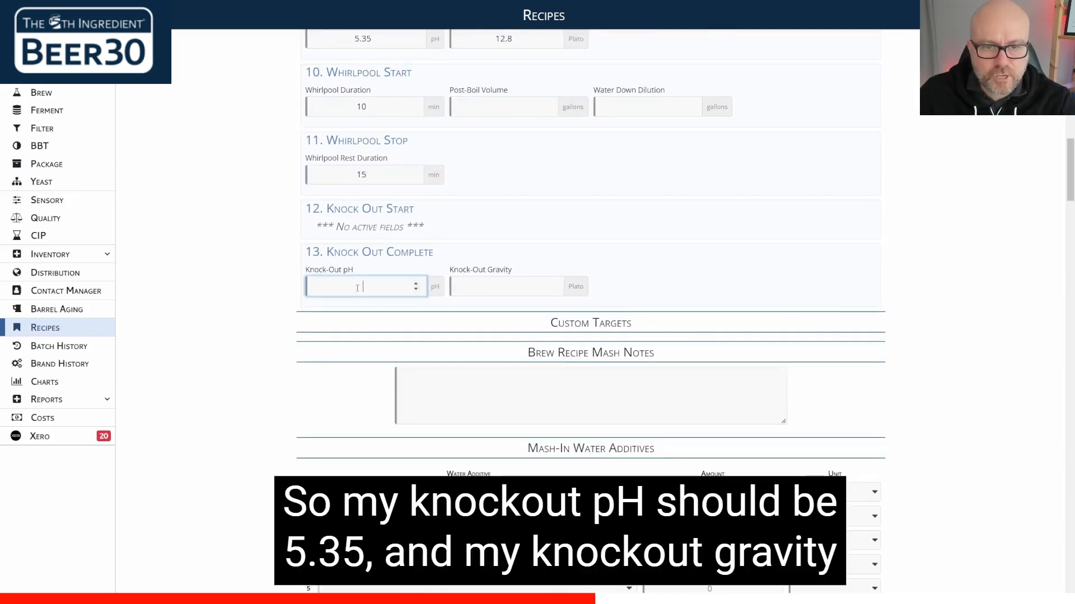
text(5.35)
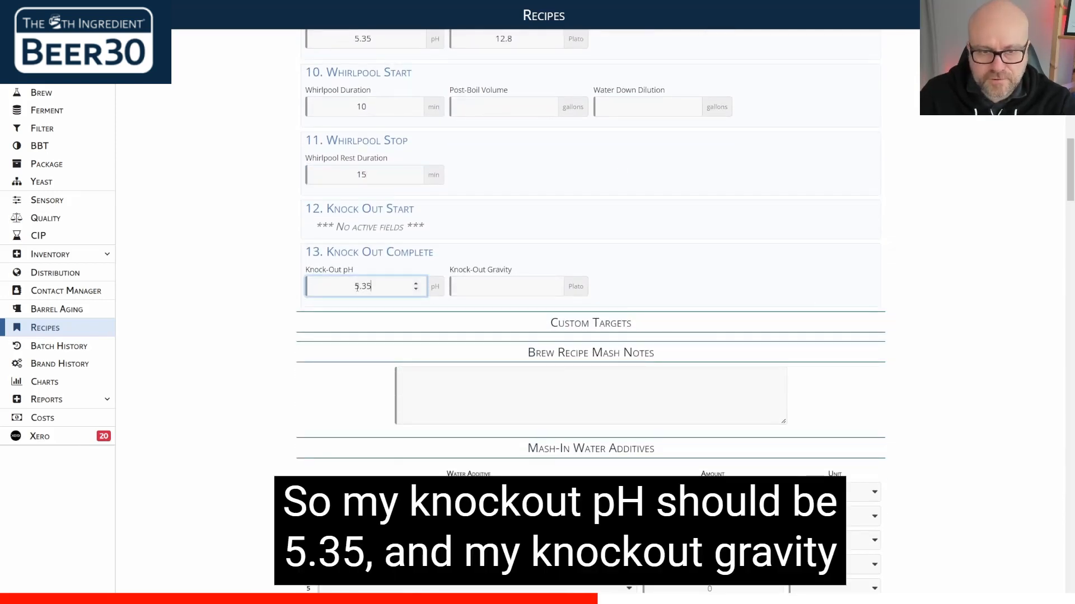
key(Tab)
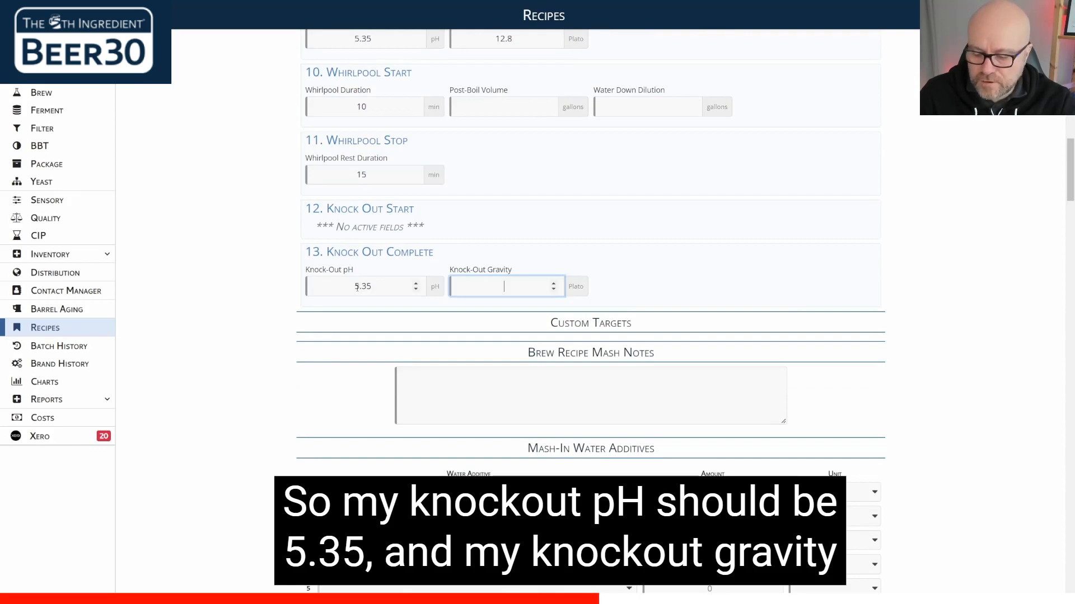
text(12.)
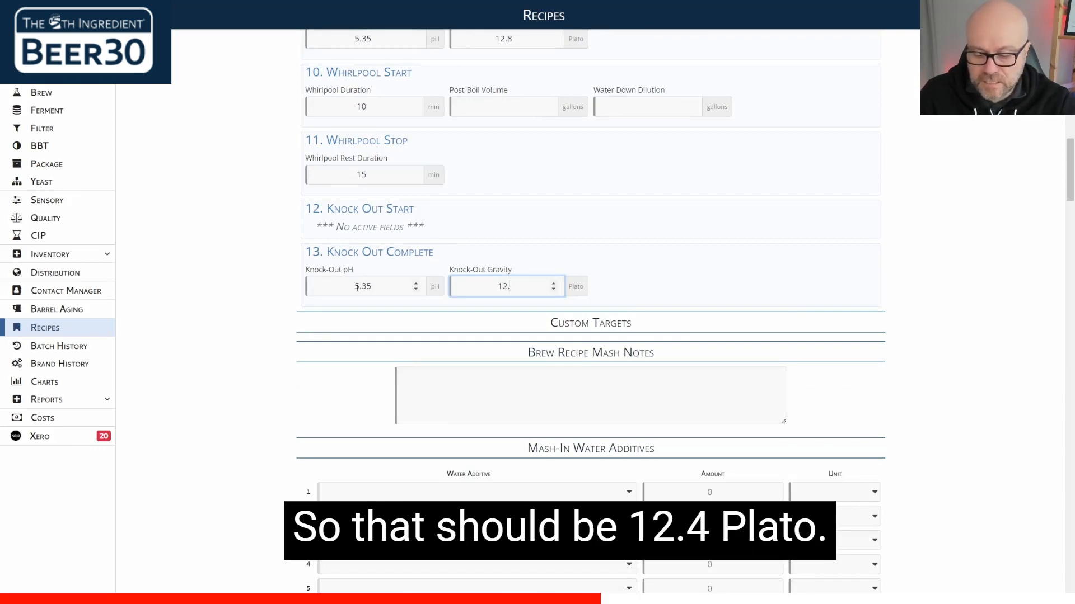
text(4)
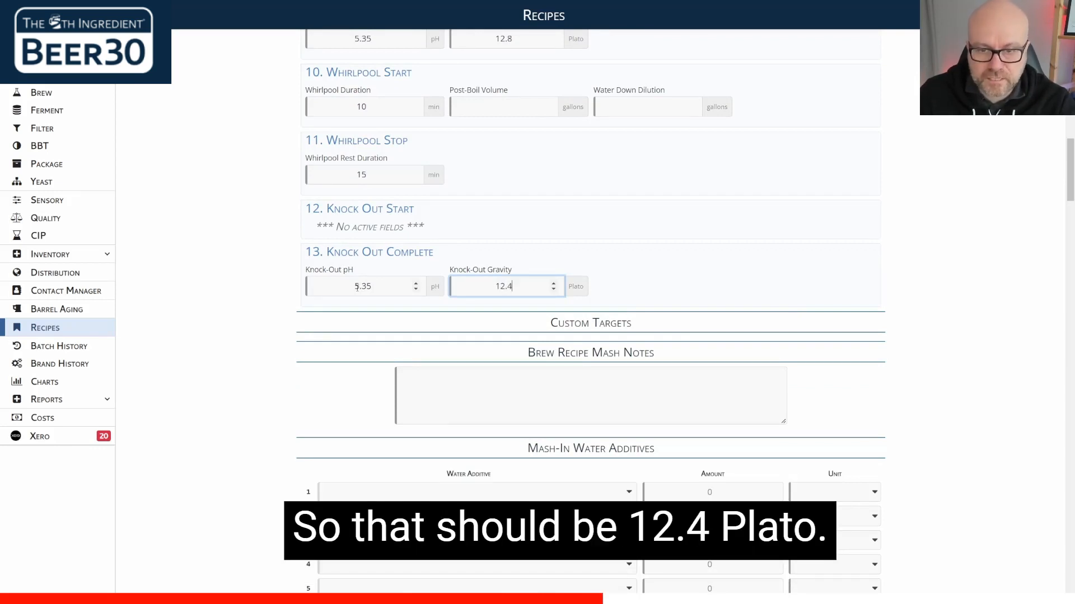
scroll(277, 261, down, 3)
scroll(276, 262, up, 3)
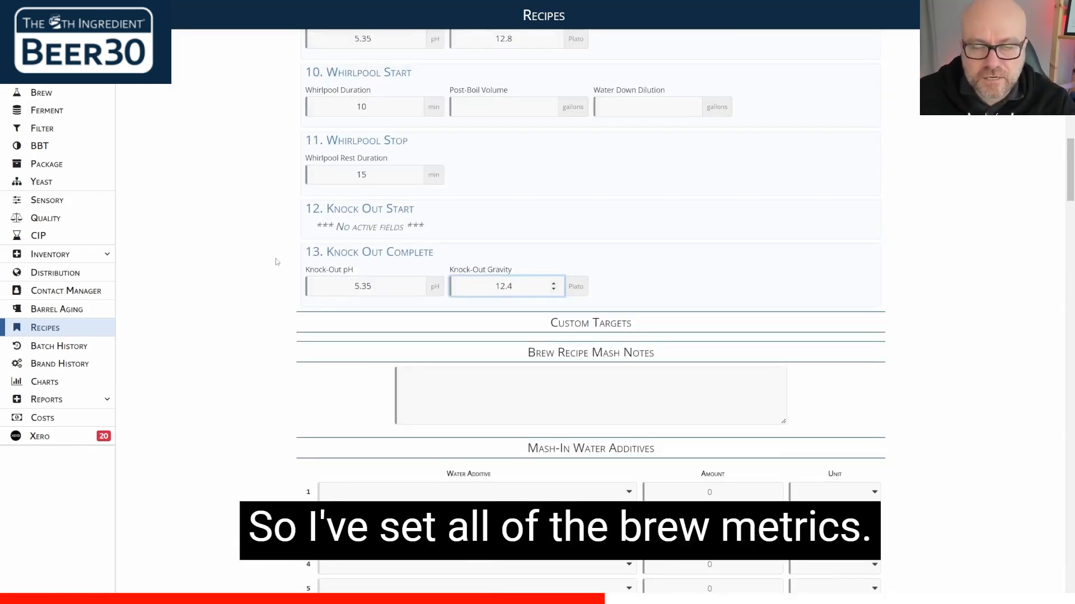
Step: Switch to BeerSmith and look up the demo recipe's mash water additions for the Mash-In Water Additives section
scroll(277, 263, down, 6)
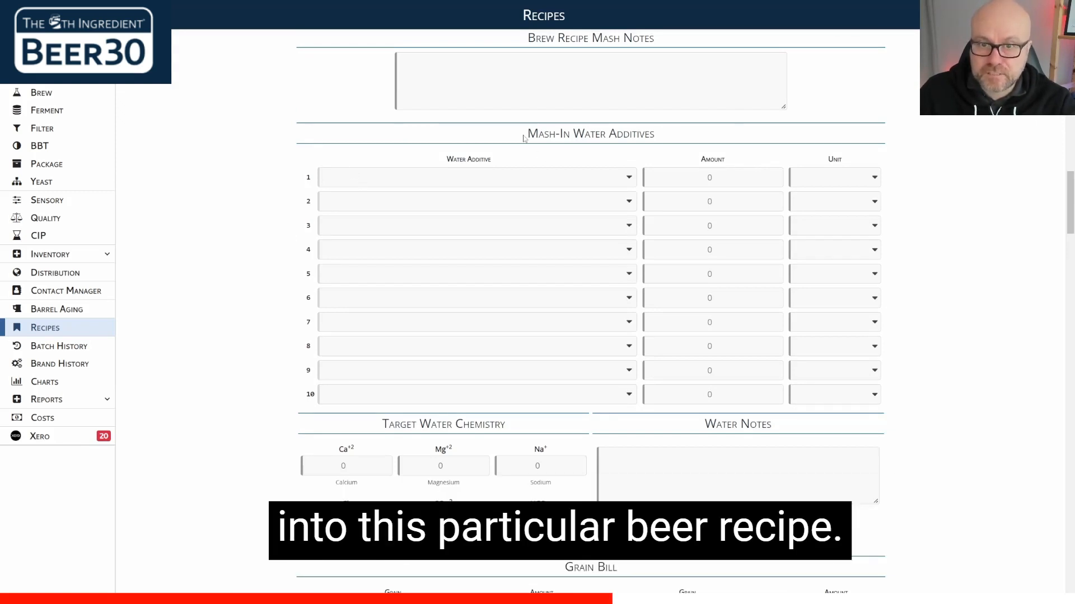
drag(530, 134, 674, 140)
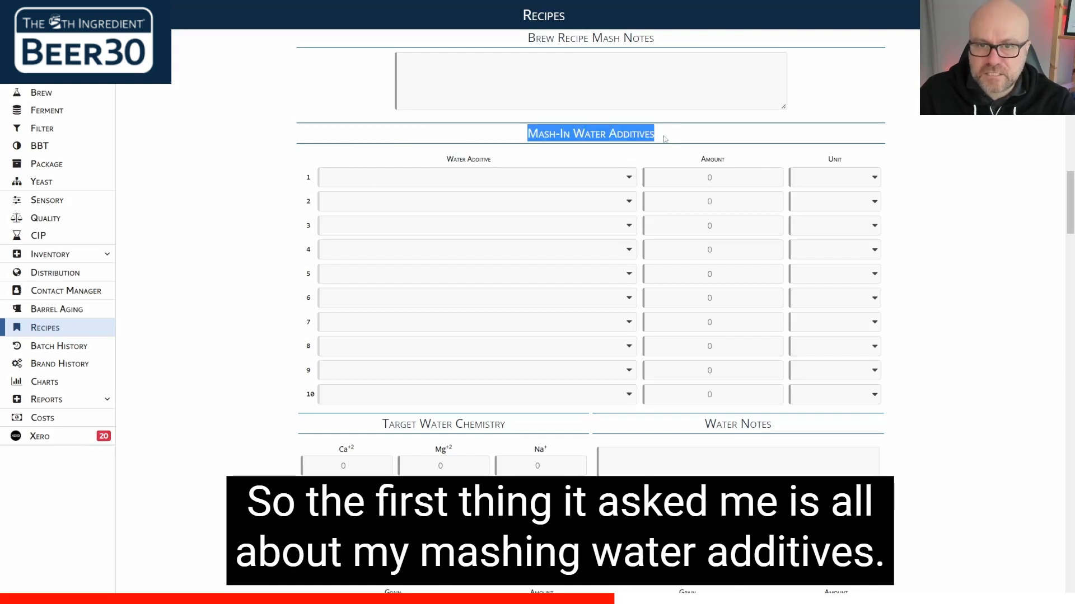
click(542, 135)
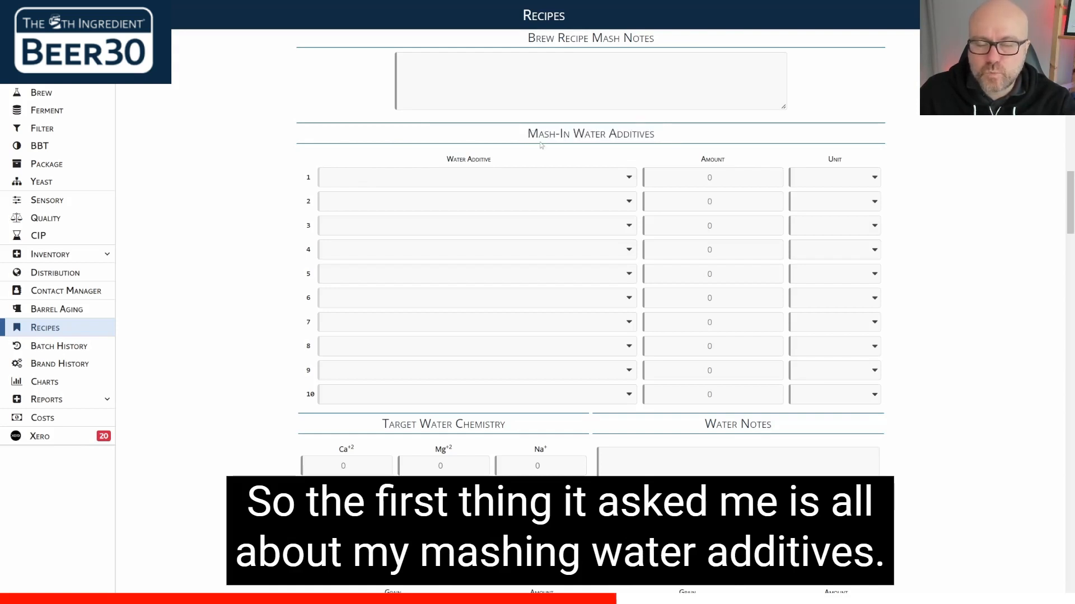
key(alt+Tab)
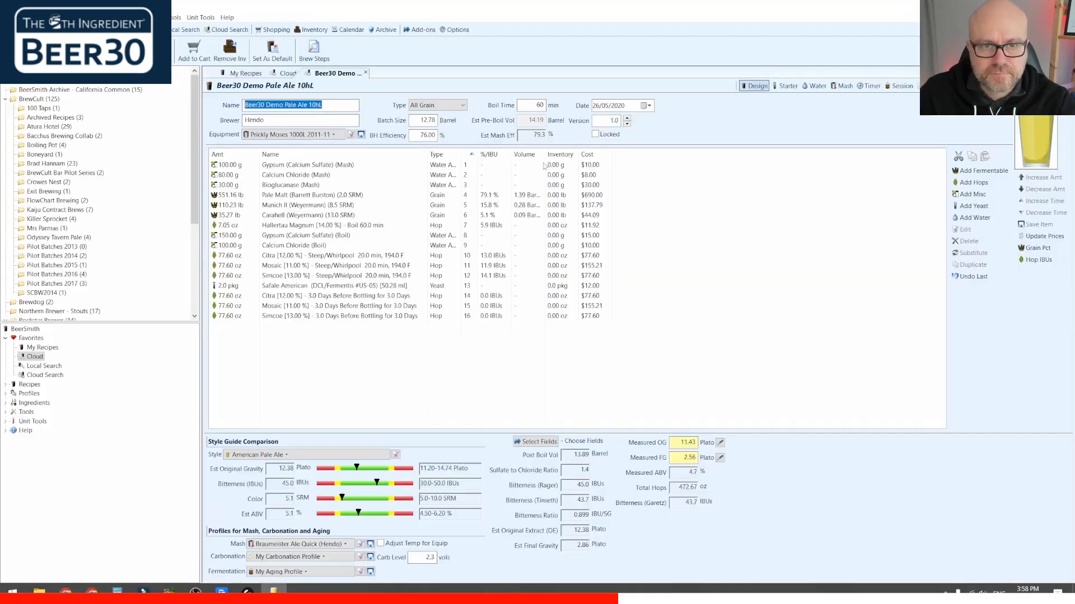
click(290, 166)
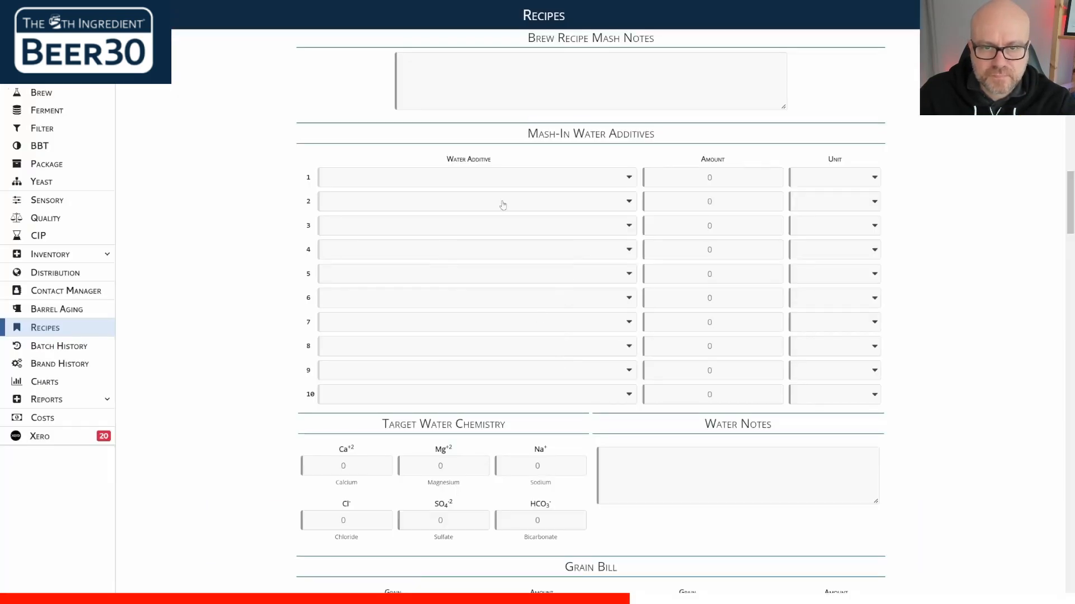
Step: Add CaSO4 as the first mash-in water additive with an amount of 100 g
click(483, 182)
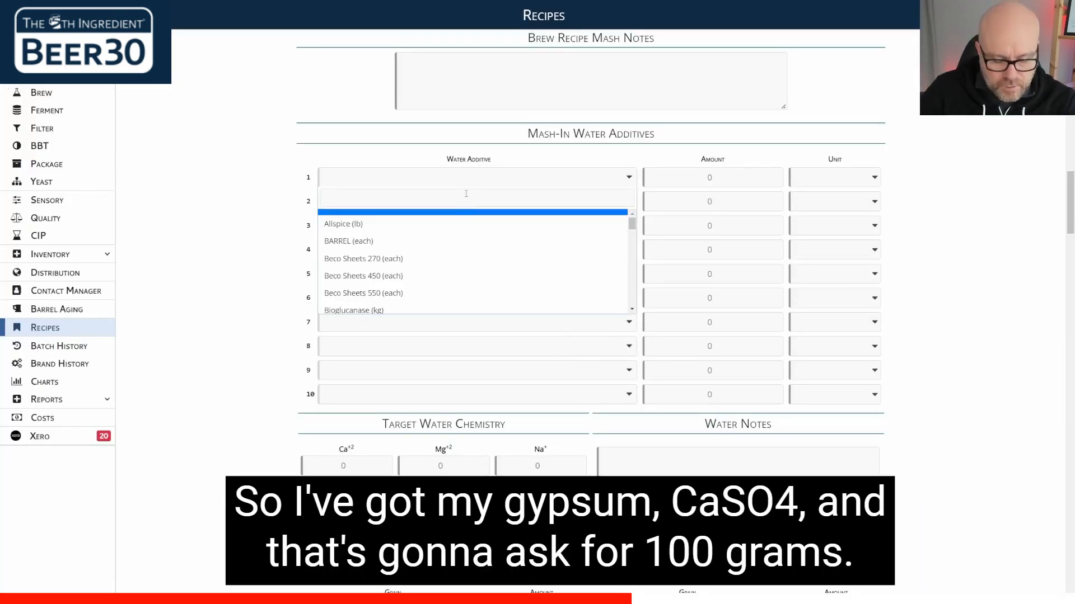
text(cas)
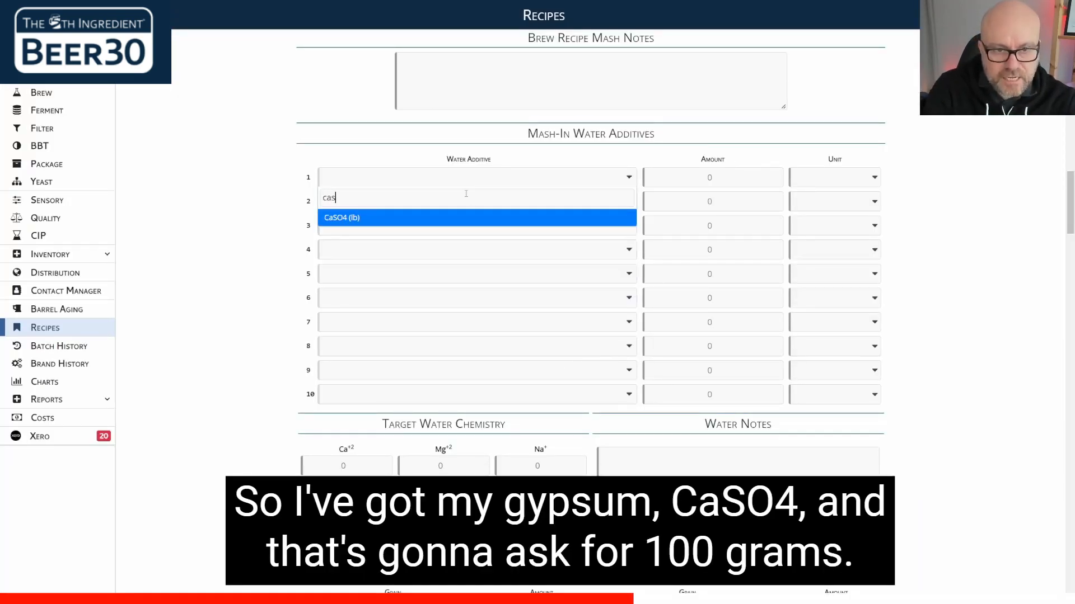
click(462, 218)
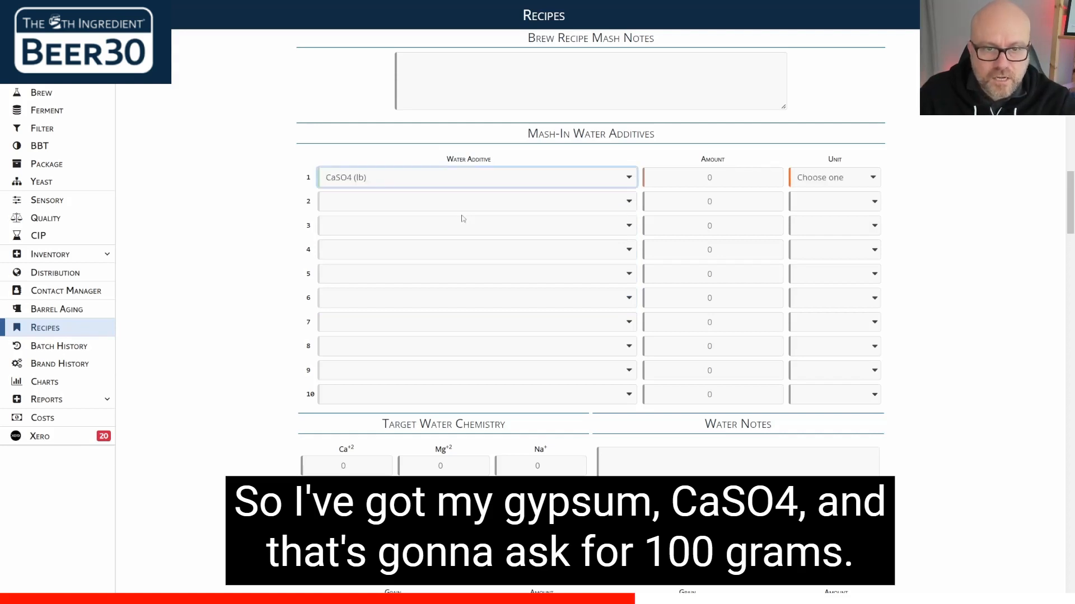
click(697, 178)
text(10)
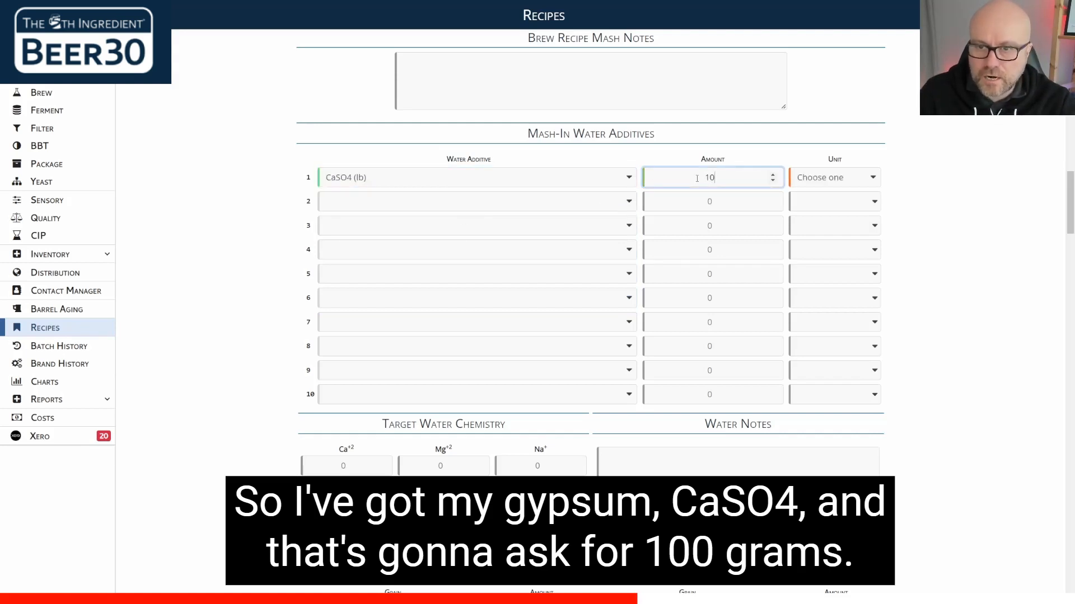
text(0)
click(818, 178)
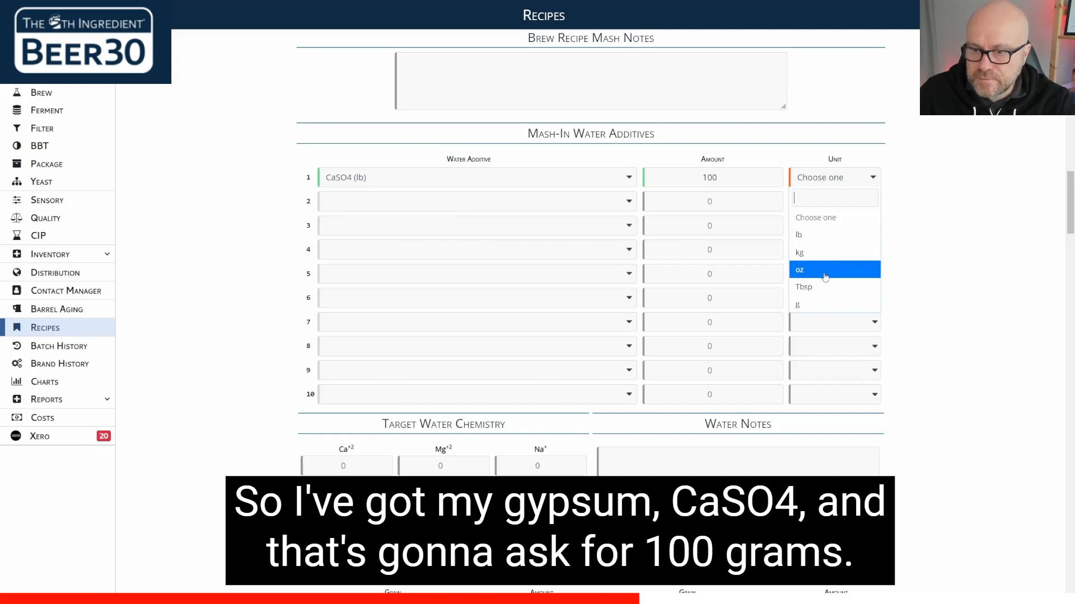
click(827, 304)
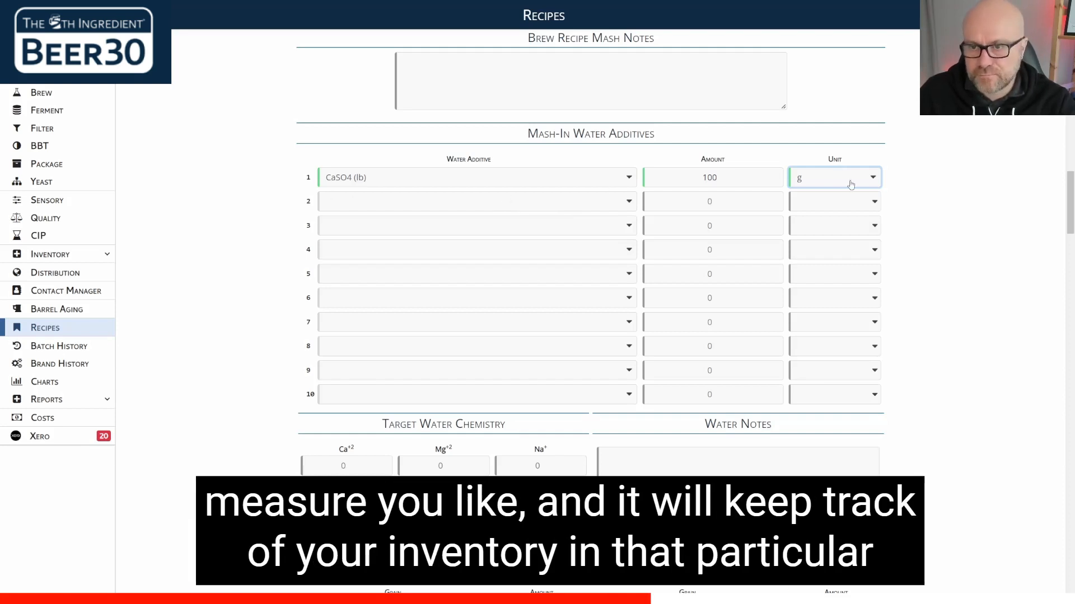
Step: Add CaCL2 as the second mash-in water additive with an amount of 80 g
click(366, 203)
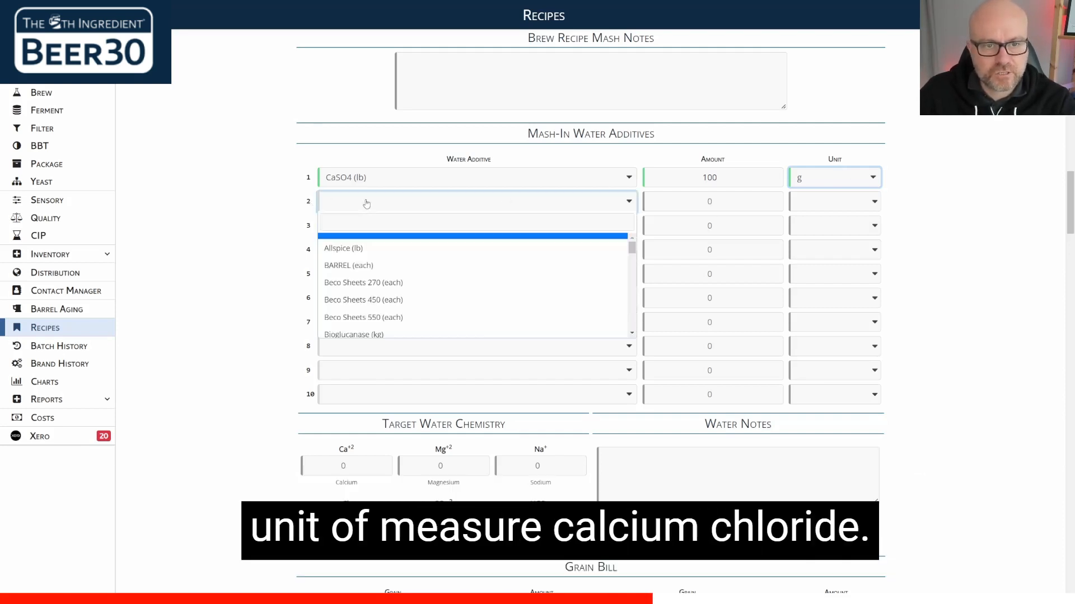
text(cac)
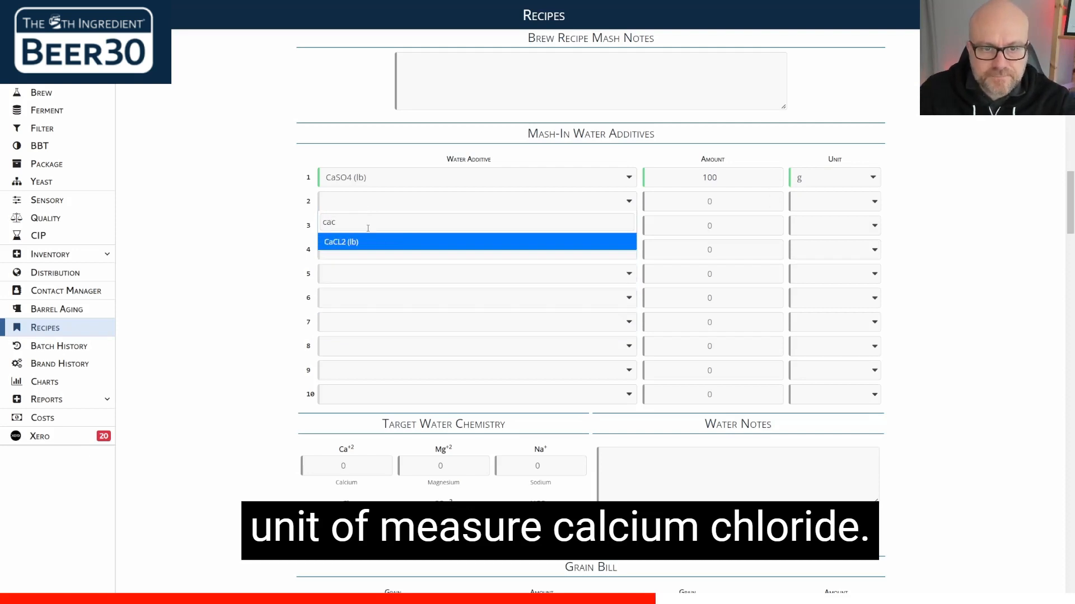
click(369, 244)
click(715, 202)
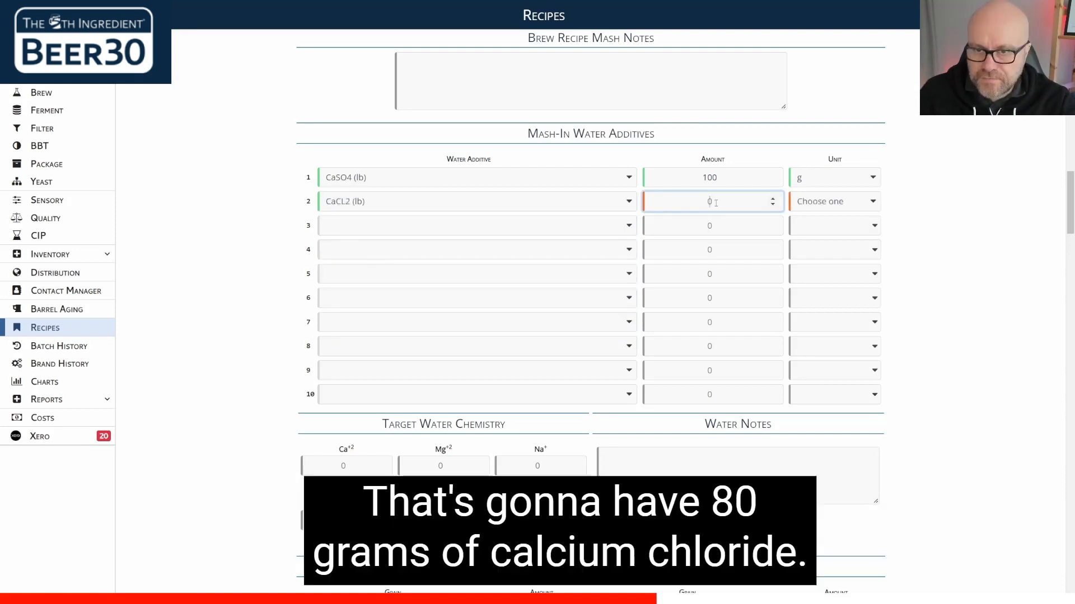
text(80)
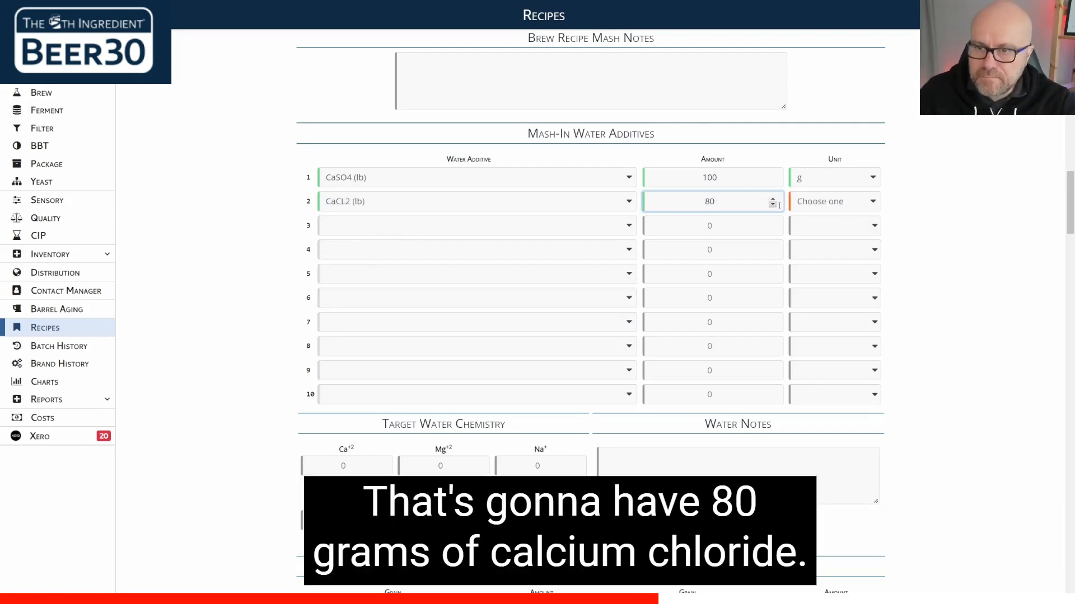
click(823, 203)
click(823, 310)
Step: Add Bioglucanase as the third mash-in water additive with an amount of 30 g
click(371, 236)
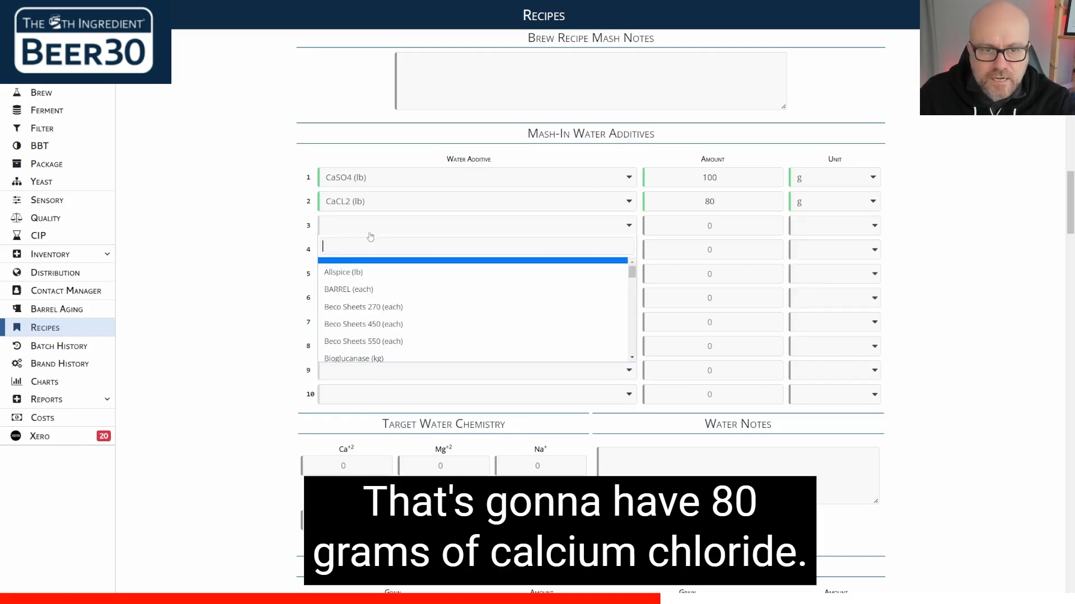
text(bio)
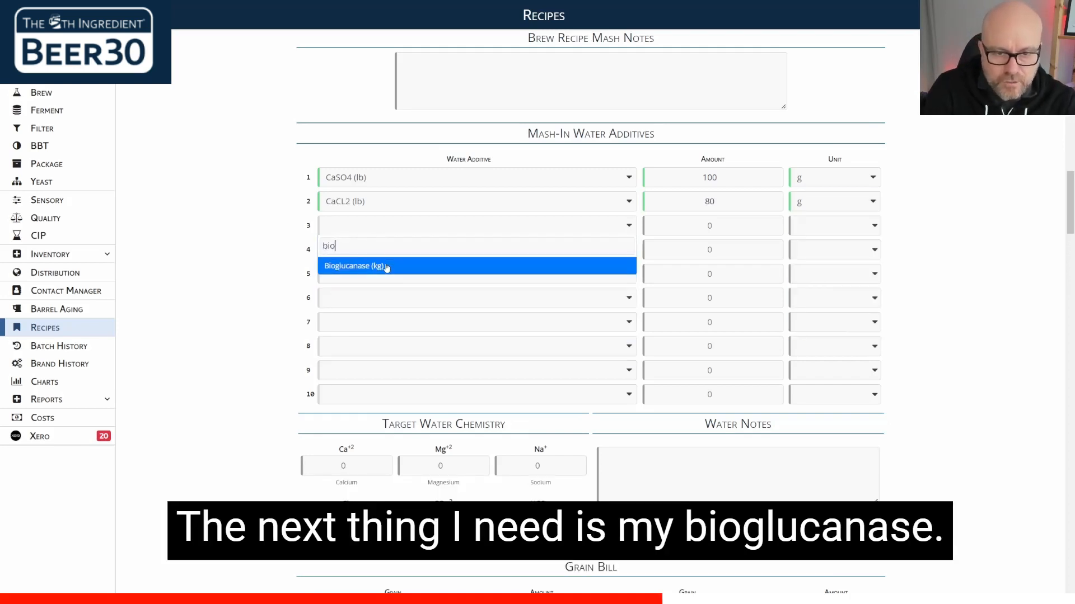
click(386, 267)
click(681, 226)
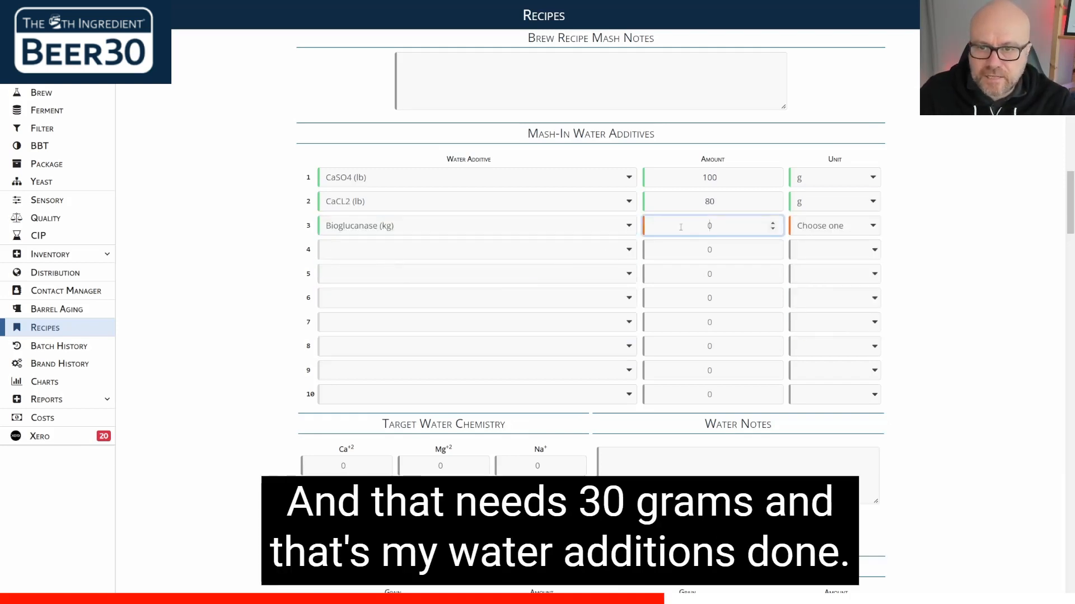
text(30)
click(834, 225)
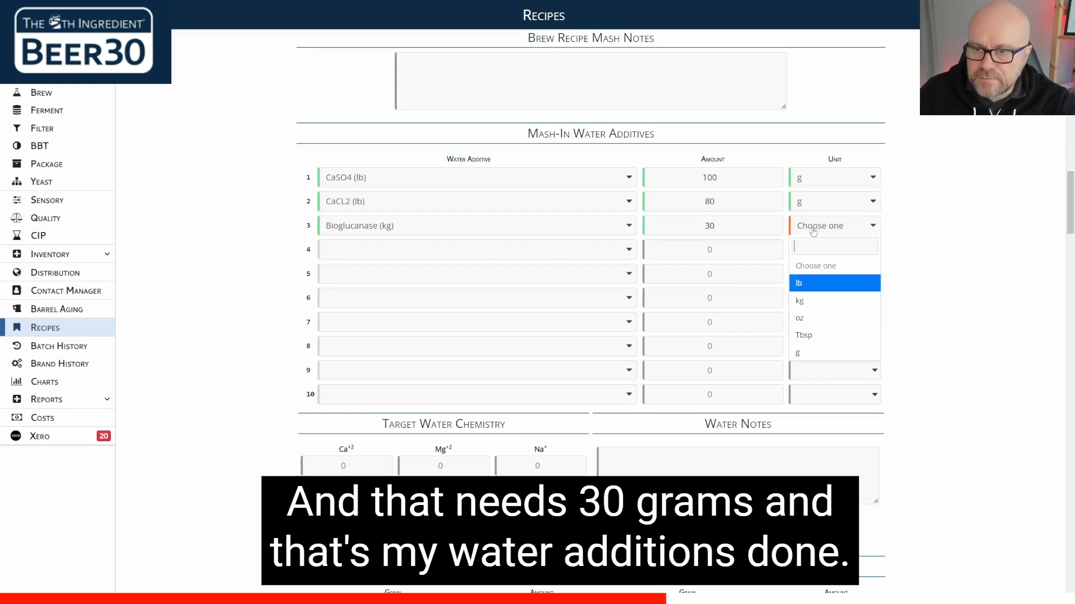
click(829, 352)
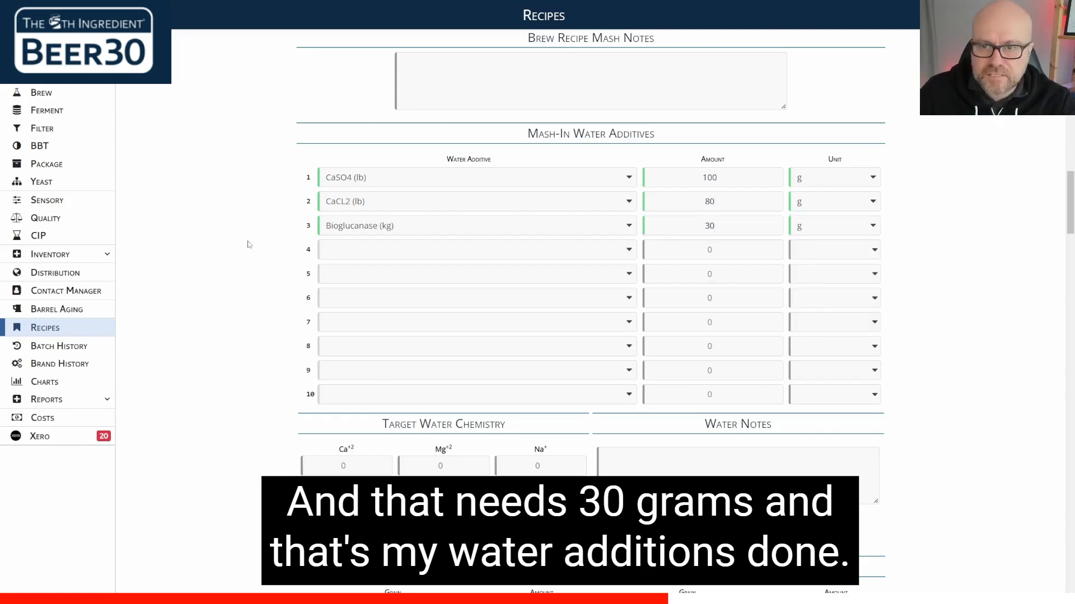
Step: Check the grains in the BeerSmith recipe and enter 551 lb of BB Pale as the first grain in the Grain Bill
scroll(249, 239, down, 5)
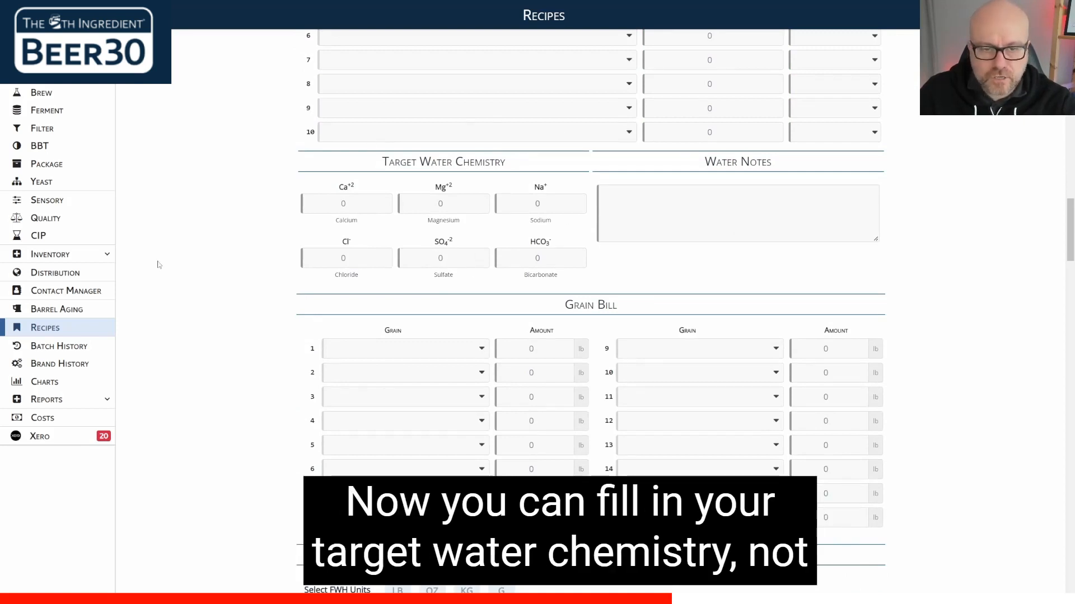
scroll(248, 274, down, 1)
scroll(250, 276, down, 1)
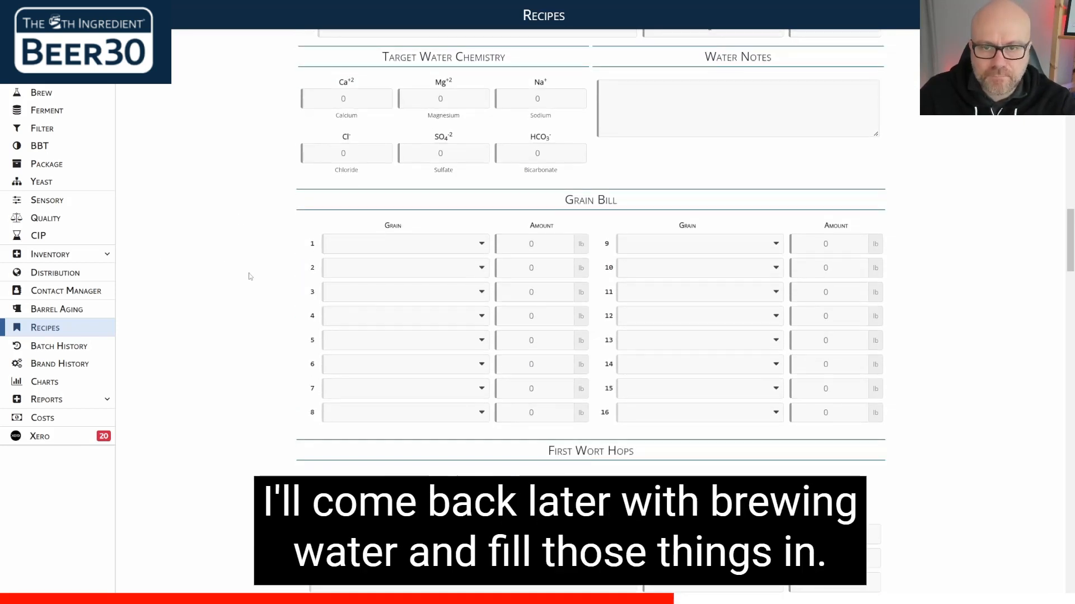
scroll(269, 222, down, 1)
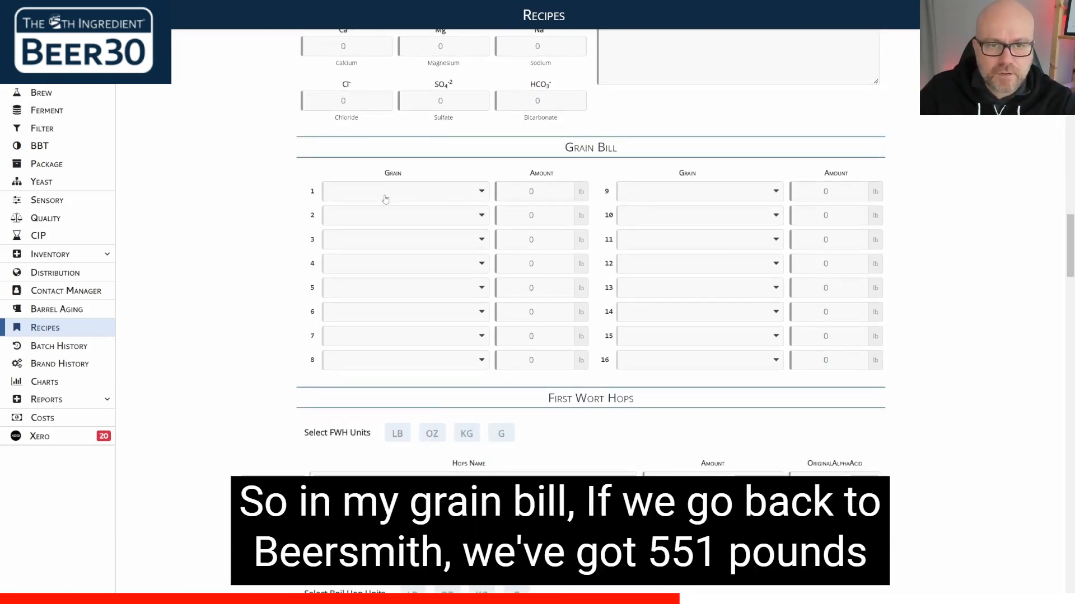
key(alt+Tab)
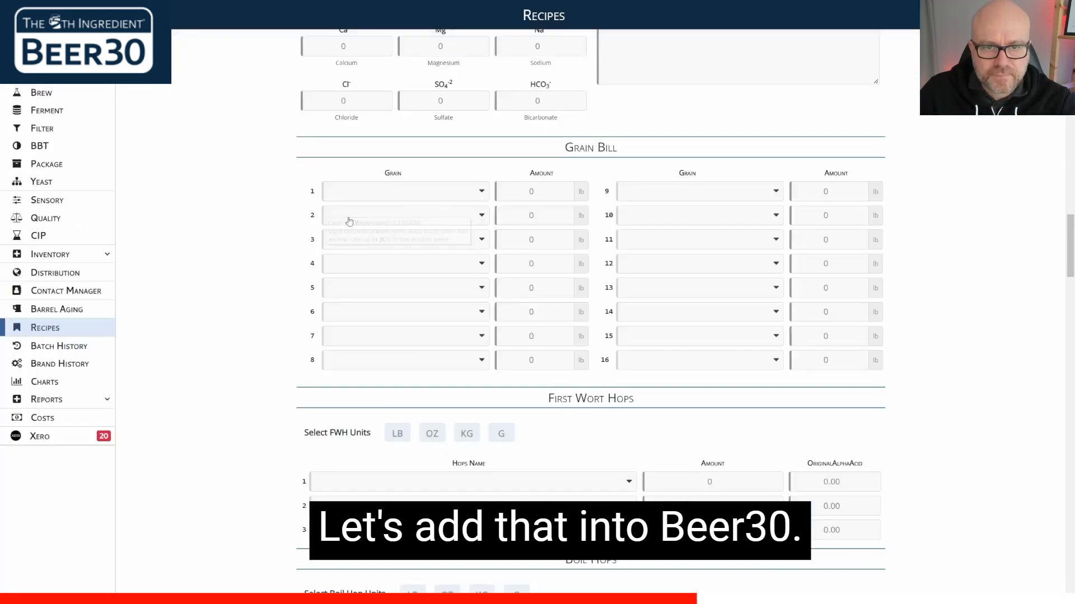
click(399, 192)
text(bb)
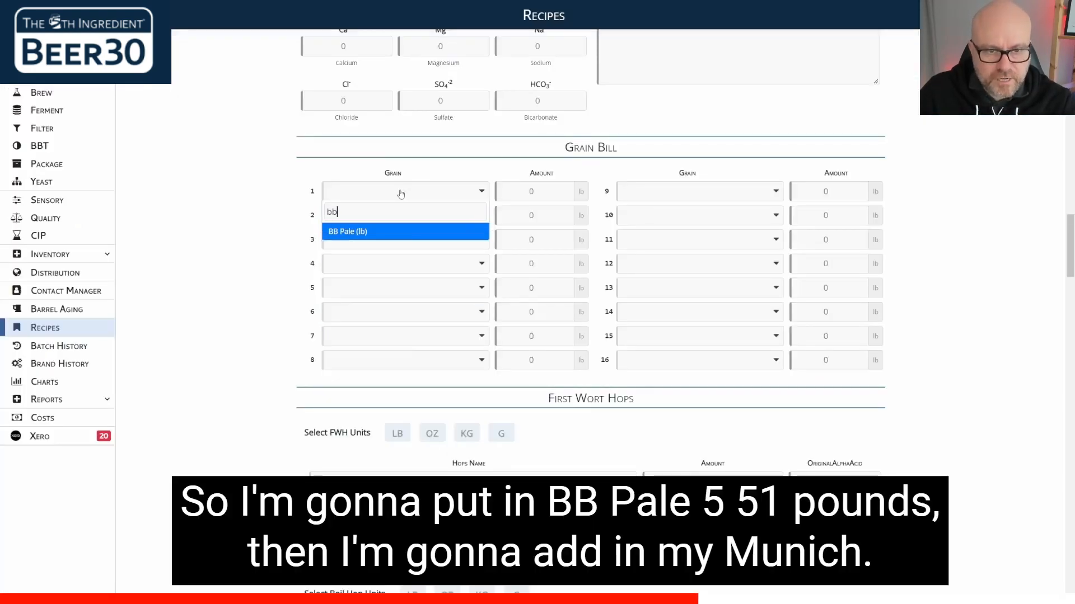
click(405, 231)
click(531, 191)
text(551)
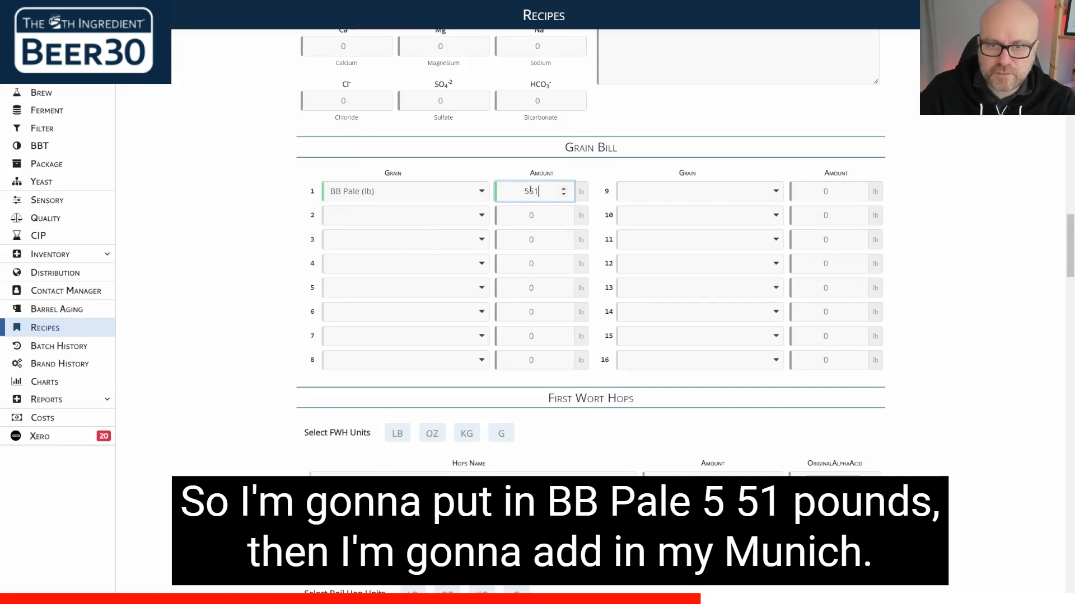
Step: Add Weyermann Munich II at 110 lb and Weyermann Carahell at 35 lb as the second and third grains
click(425, 218)
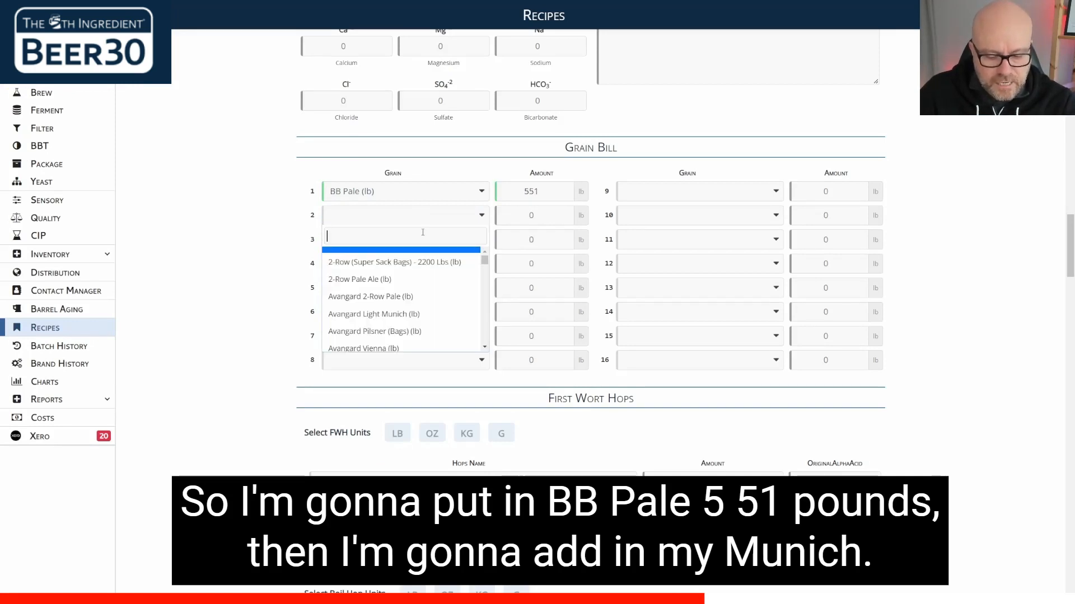
text(muni)
click(420, 308)
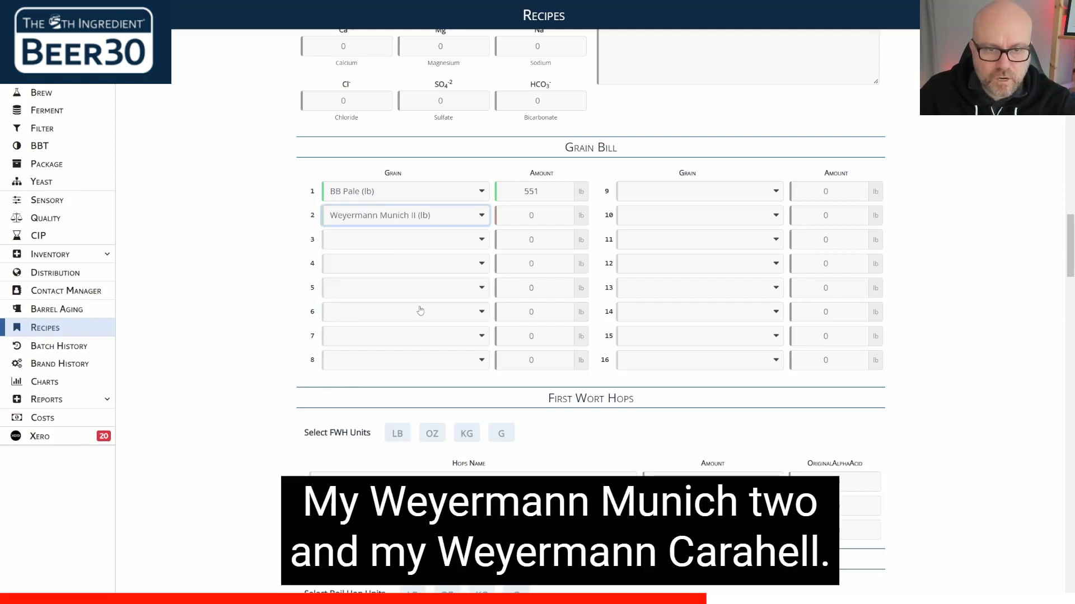
click(380, 246)
text(c)
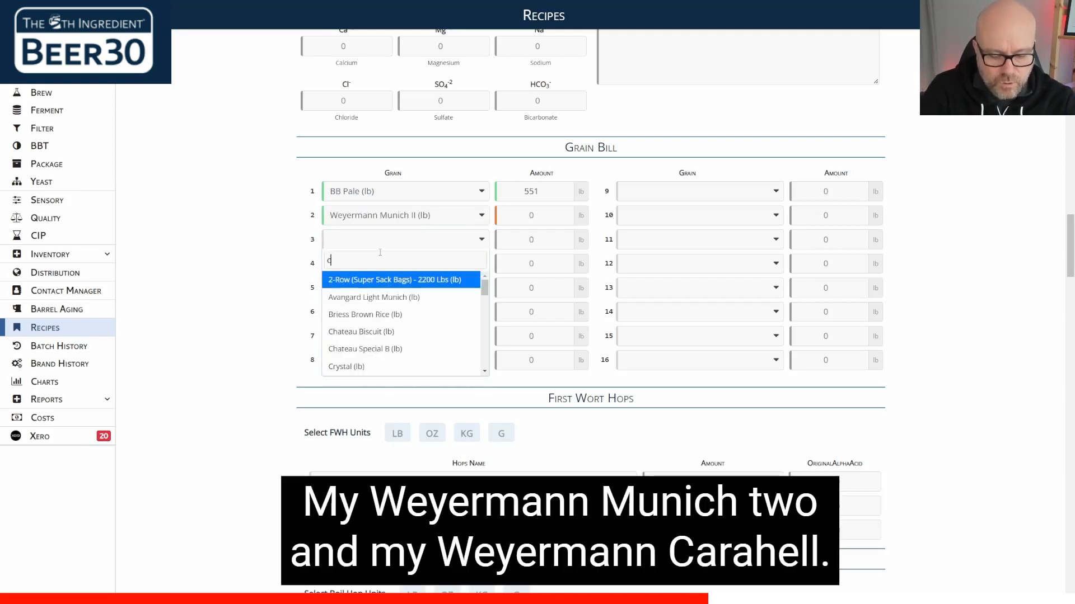
text(arah)
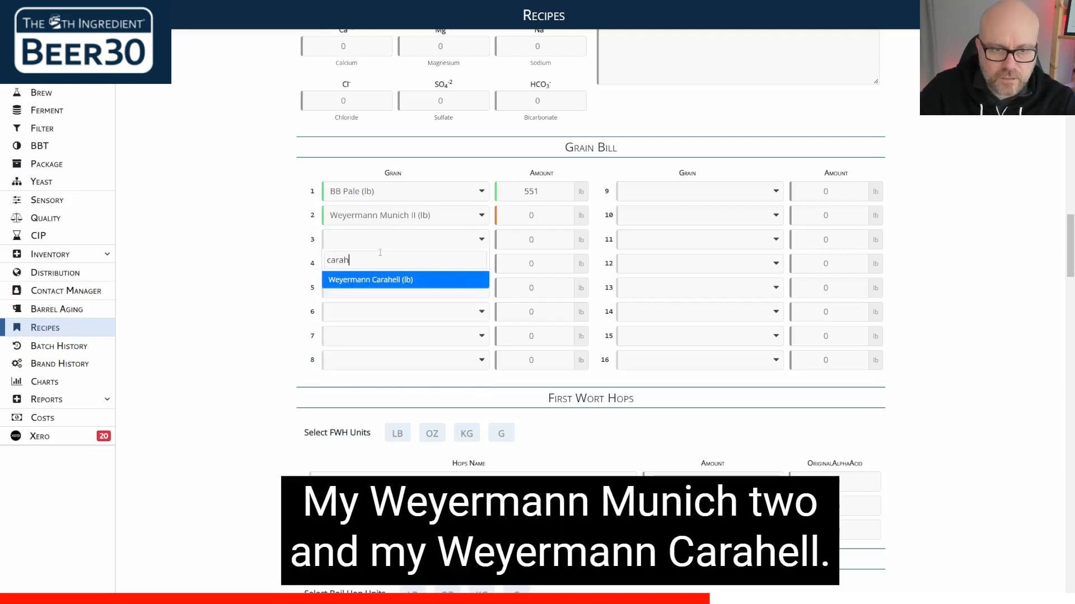
click(386, 280)
click(514, 224)
text(110)
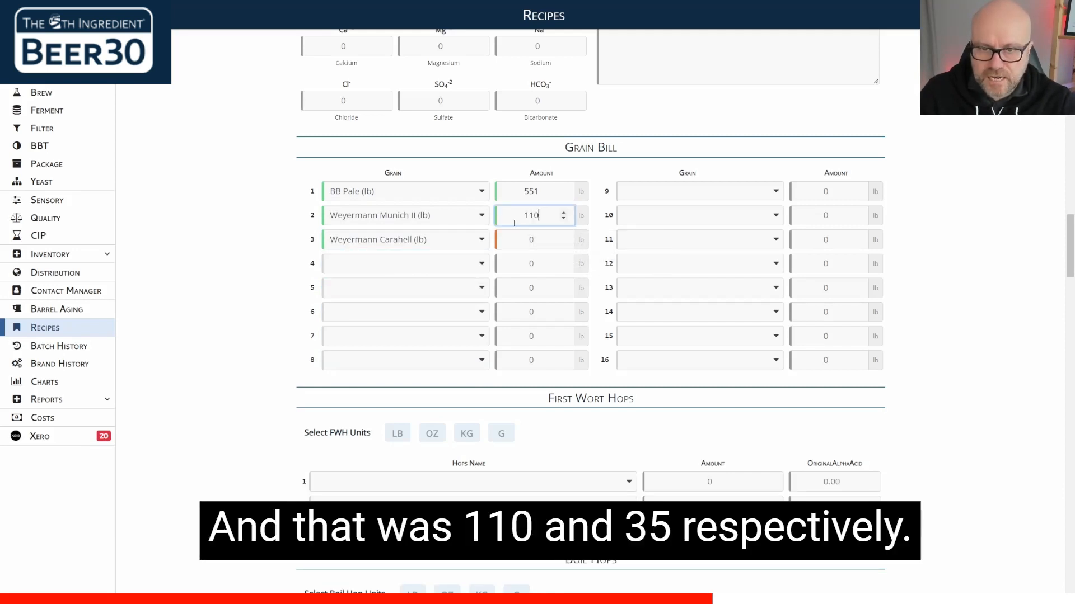
key(Tab)
text(35)
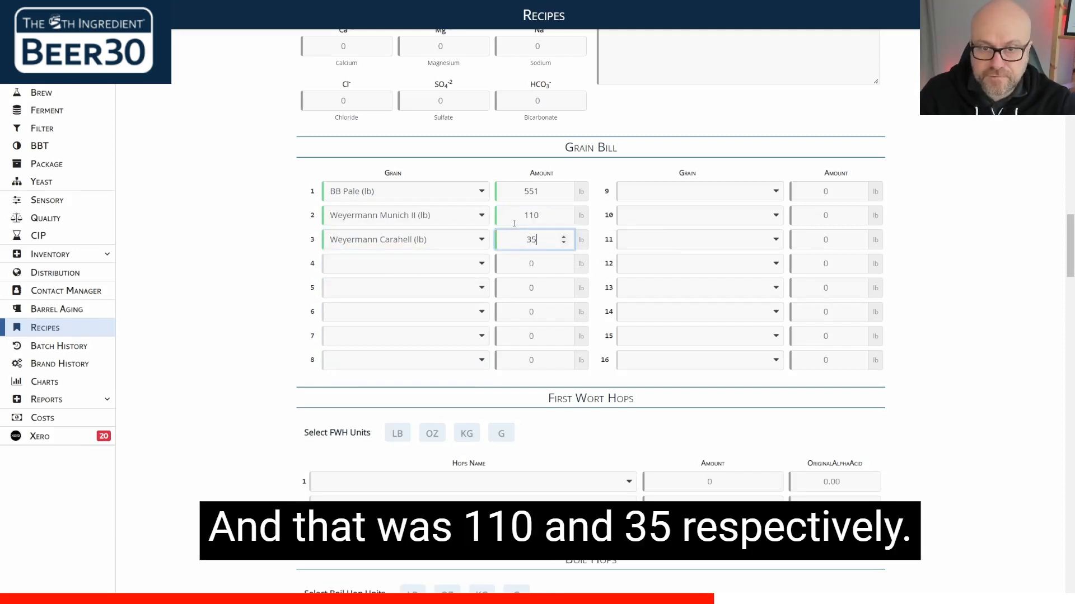
click(229, 253)
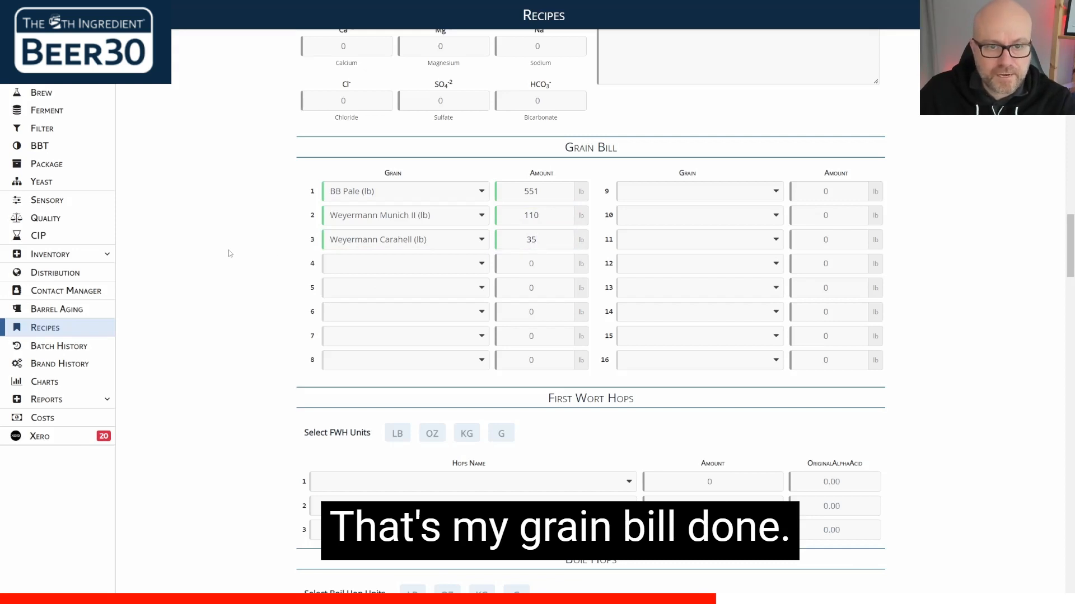
Step: Look over the First Wort Hops, Boil Hops, Whirlpool Hops and Adjuncts sections of the recipe form
scroll(229, 253, down, 3)
scroll(229, 253, down, 1)
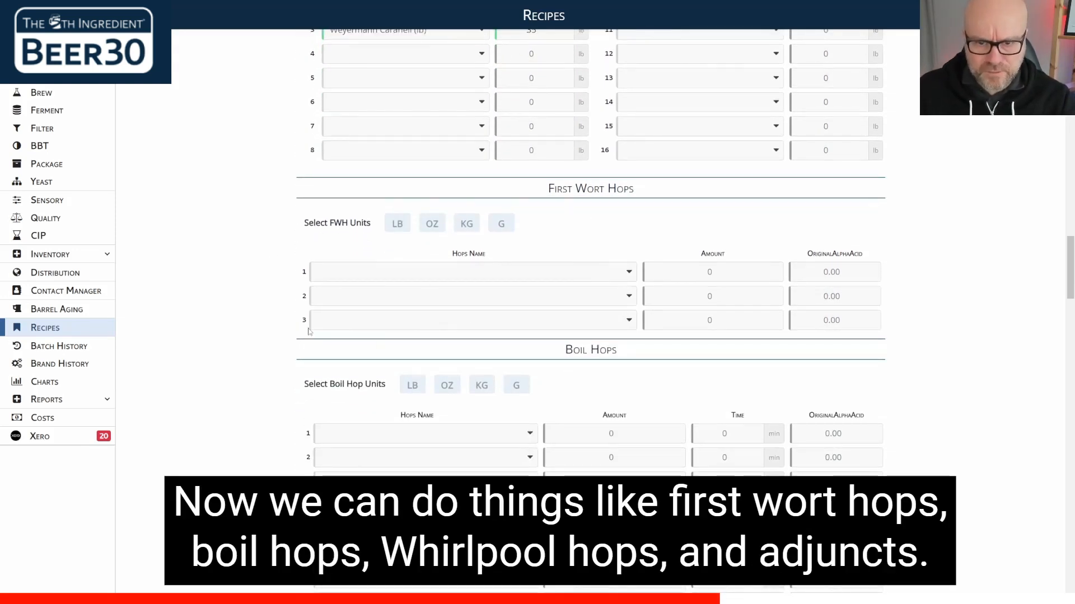
scroll(549, 155, down, 4)
scroll(572, 172, down, 4)
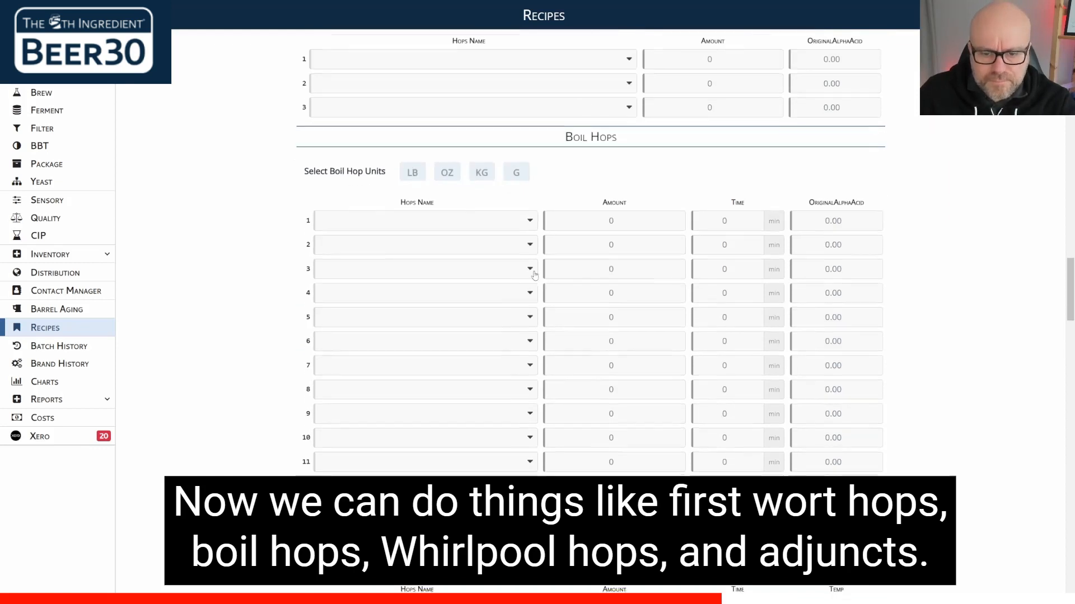
scroll(666, 340, down, 8)
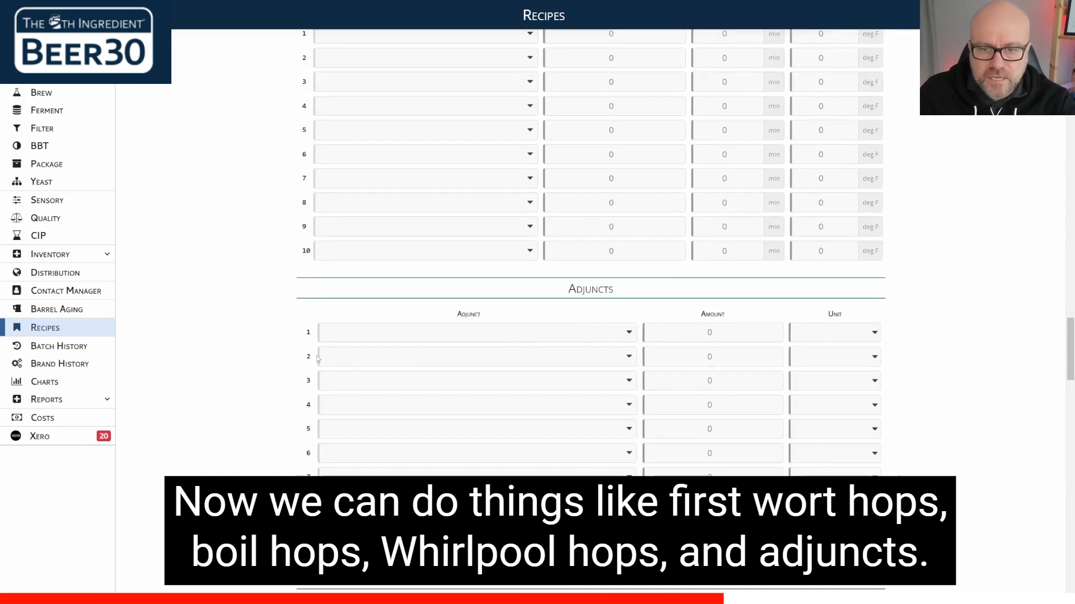
scroll(292, 350, up, 9)
scroll(288, 339, up, 9)
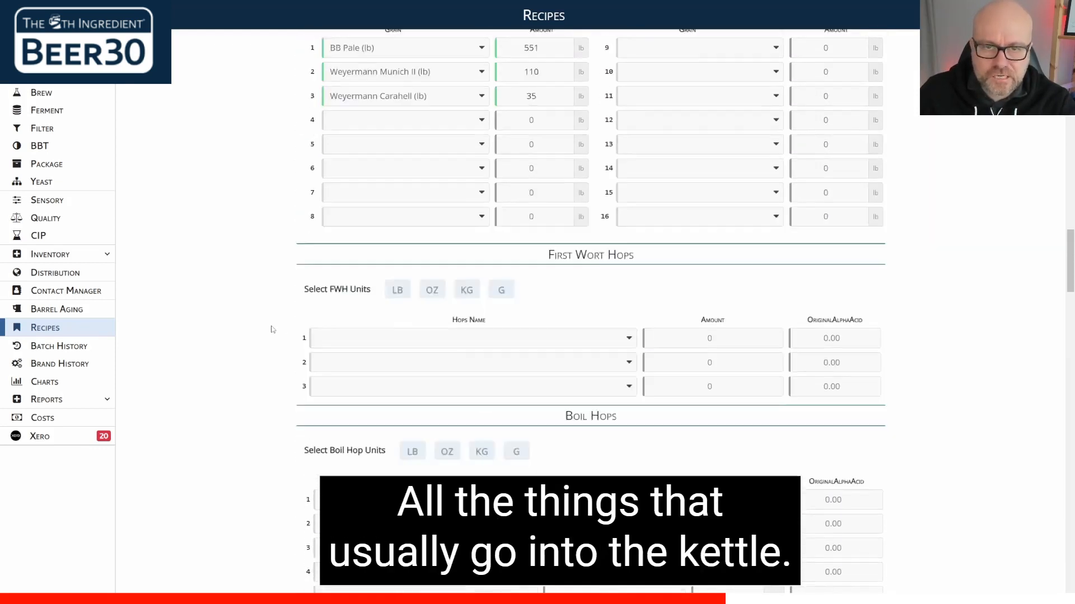
scroll(247, 278, down, 2)
scroll(247, 278, down, 2)
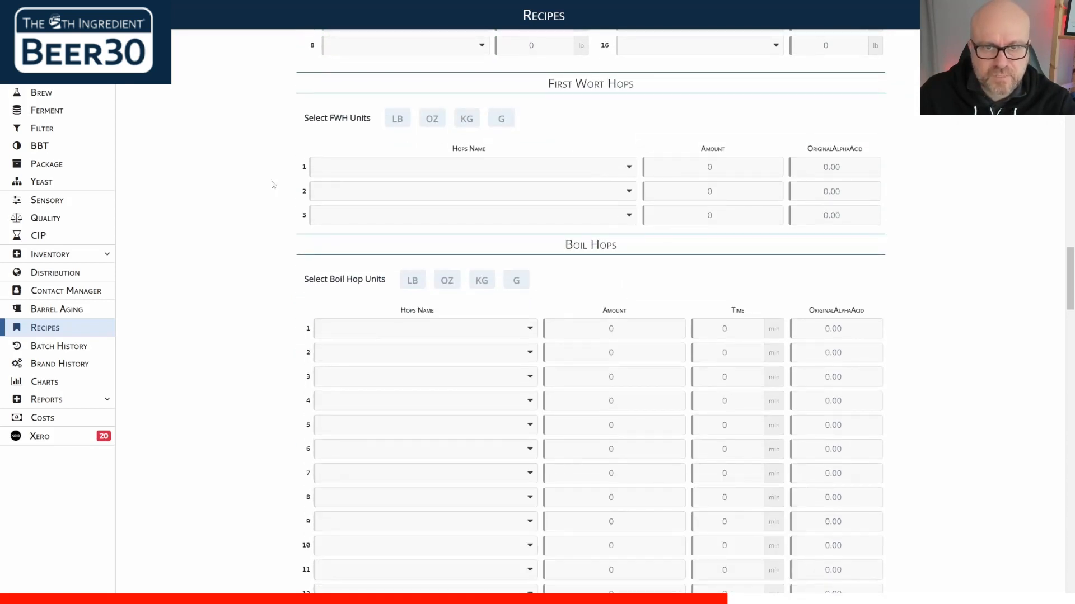
scroll(187, 293, down, 3)
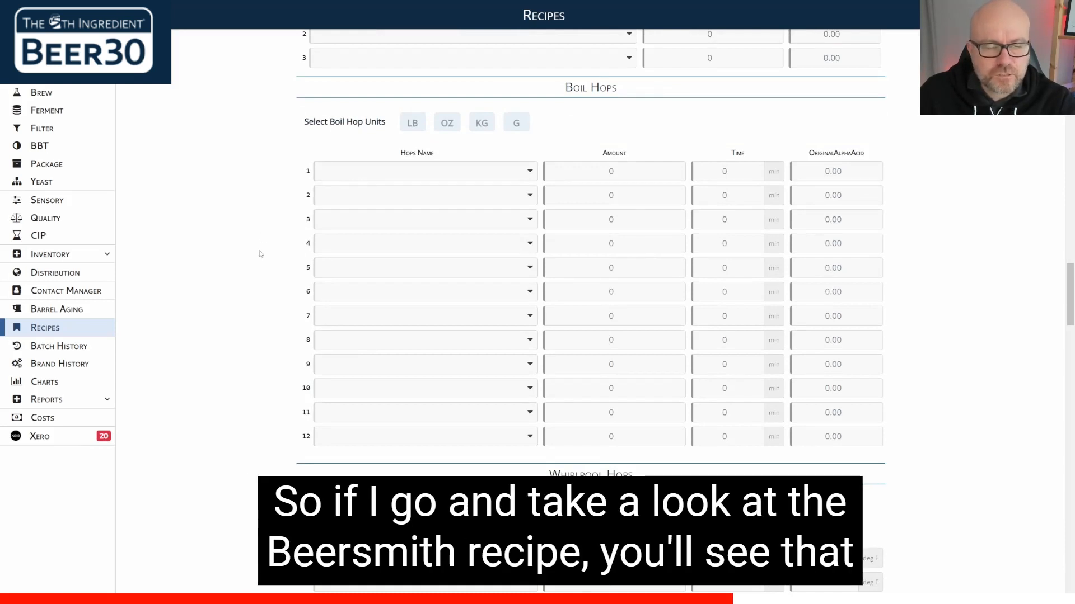
Step: Check the boil hop in the BeerSmith recipe and add Magnum as the first boil hop in Beer30 with an amount of 7
key(alt+Tab)
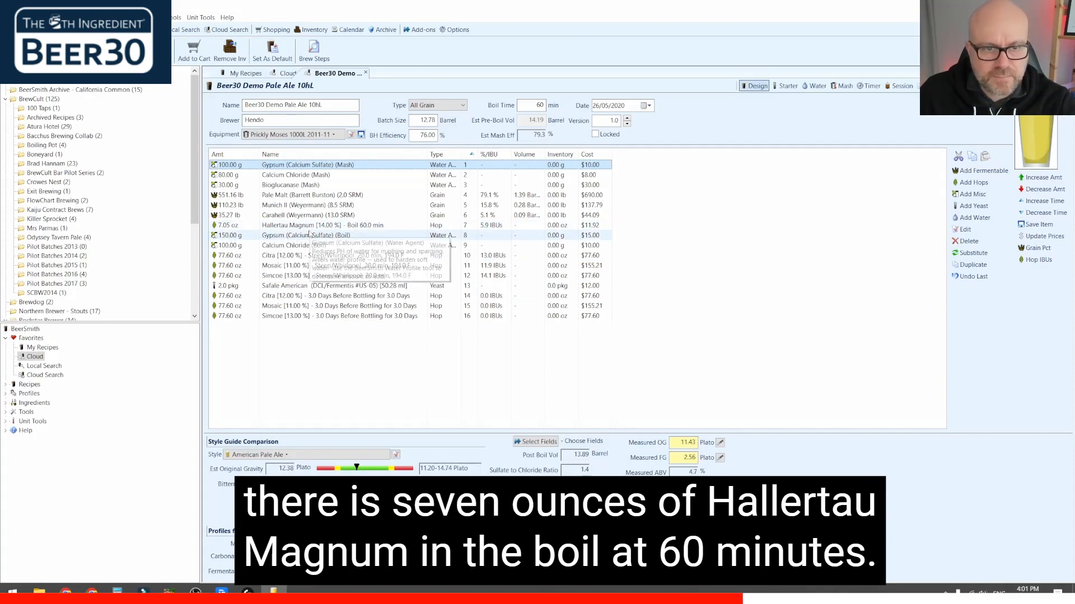
key(alt+Tab)
scroll(221, 205, down, 4)
scroll(221, 205, down, 3)
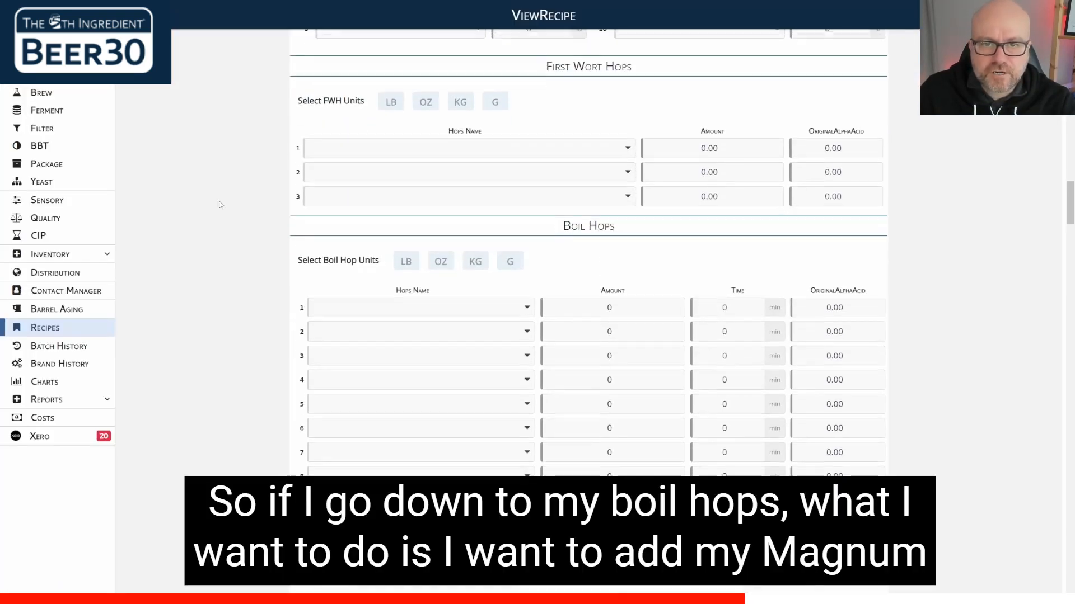
click(372, 200)
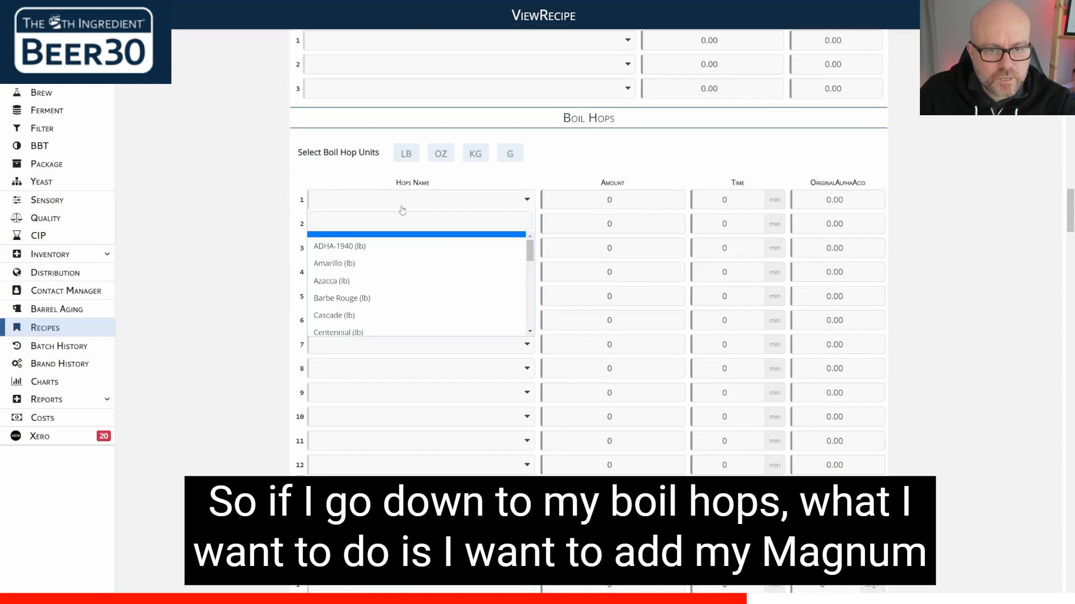
text(mag)
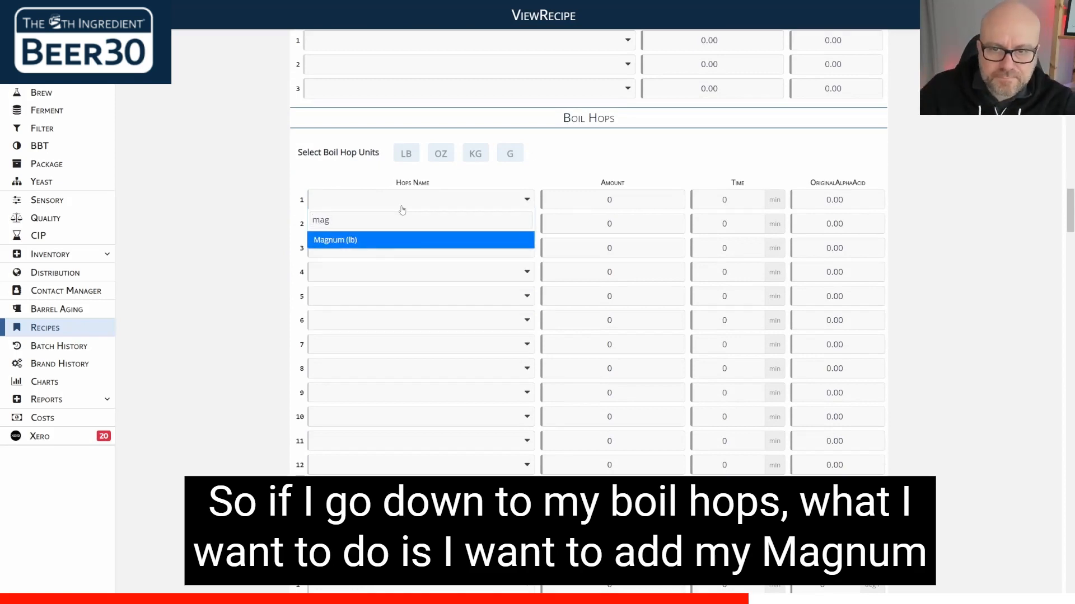
click(417, 246)
click(648, 203)
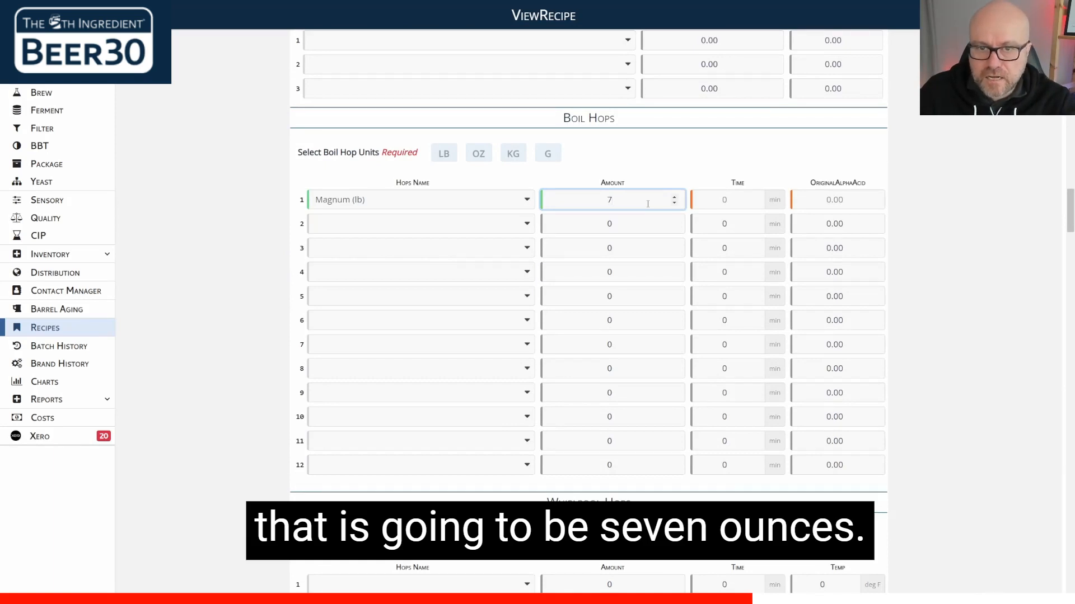
Step: Set the boil hop units to OZ and give Magnum a time of 60 min and an original alpha acid of 12
click(478, 153)
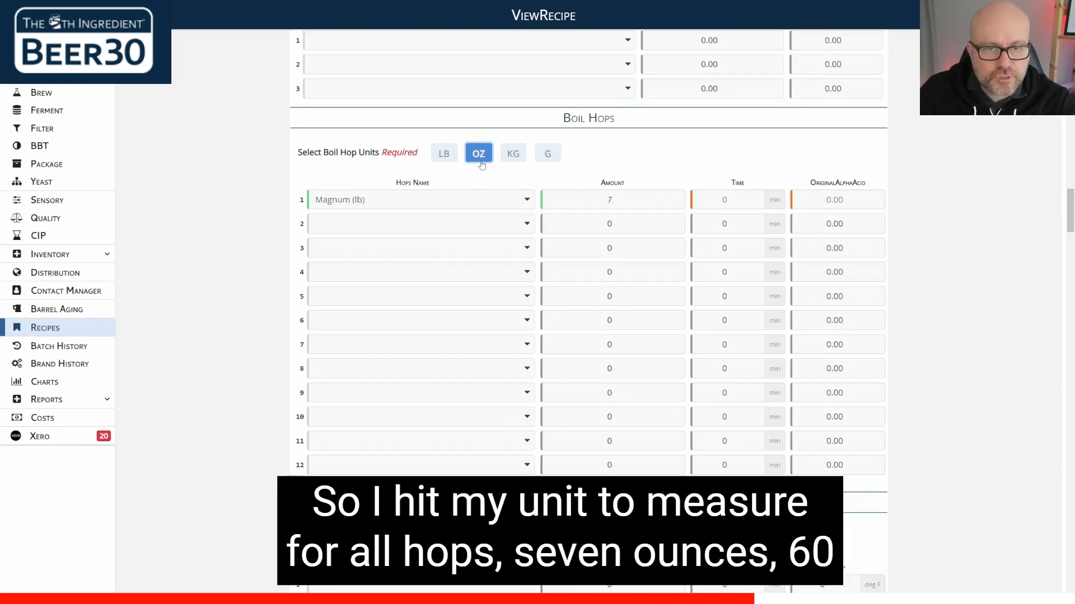
click(723, 200)
text(60)
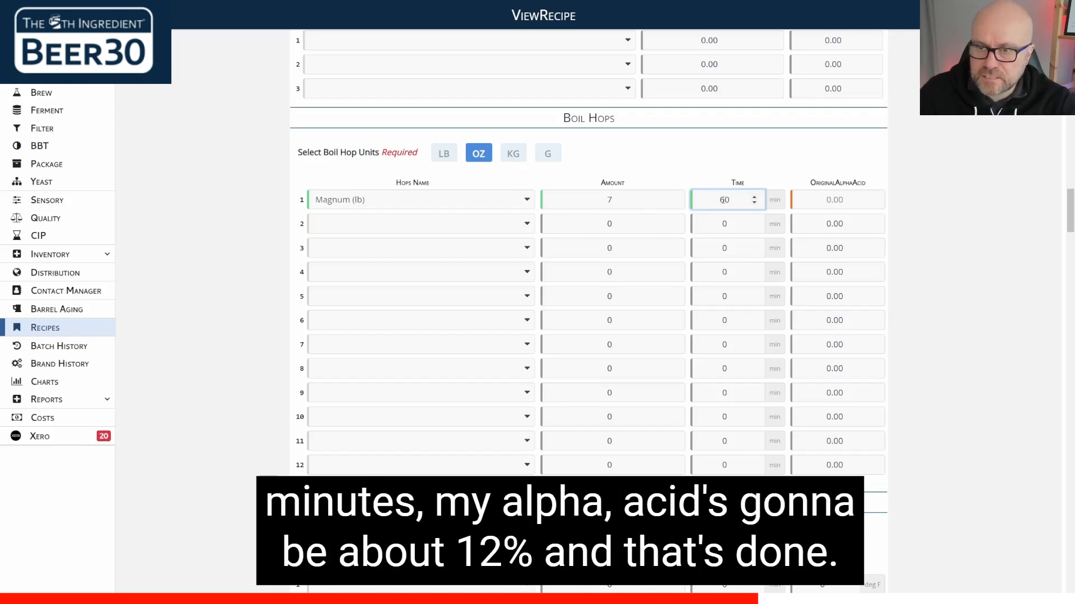
key(Tab)
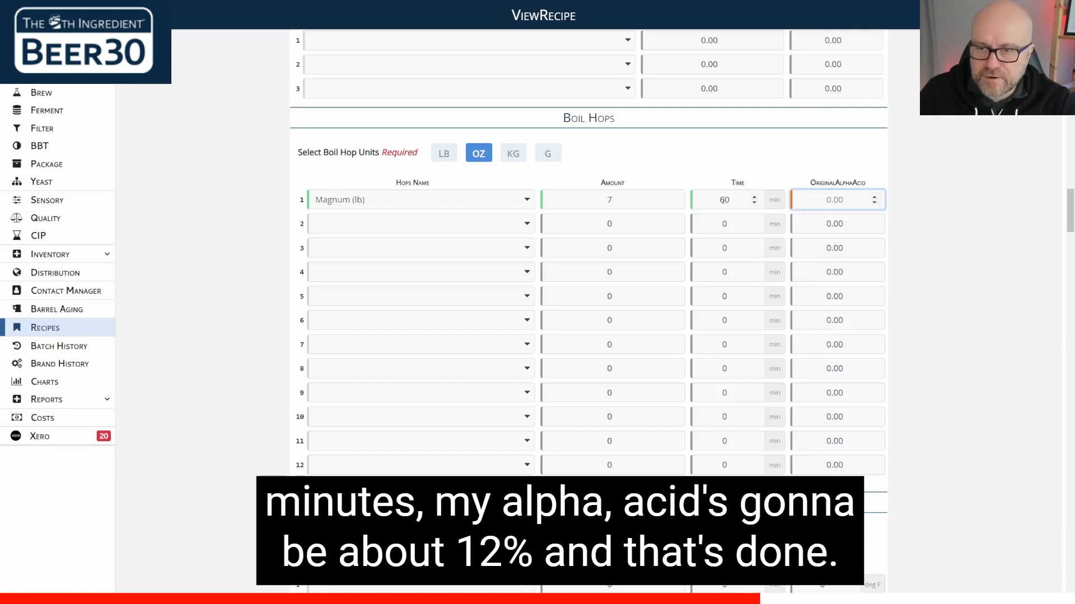
text(12)
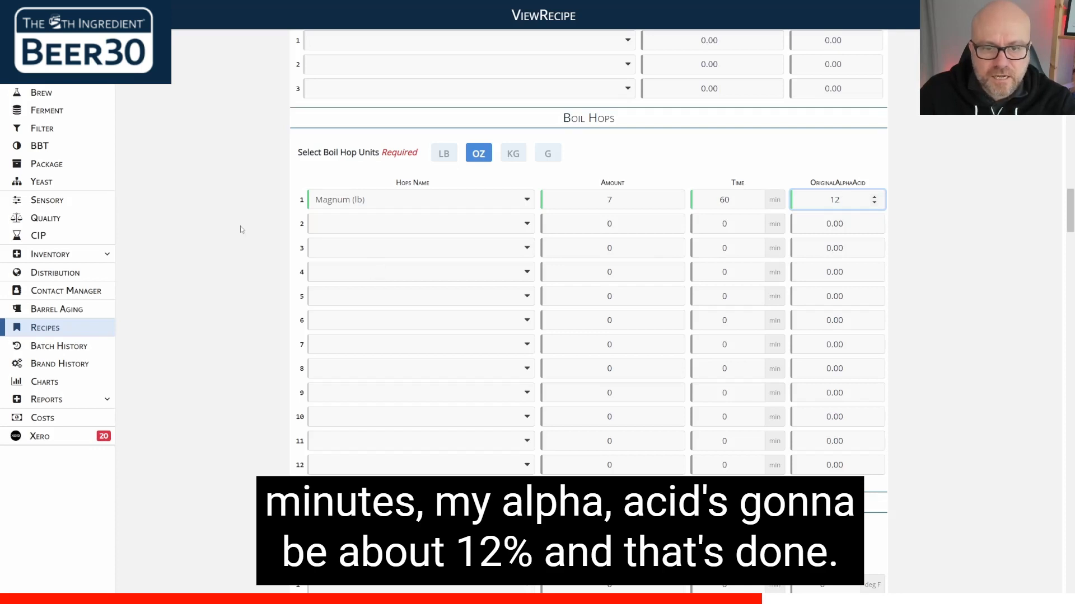
Step: Set the whirlpool hop units to OZ and choose Simcoe, Citra and Mosaic as the first three whirlpool hops
scroll(241, 229, down, 6)
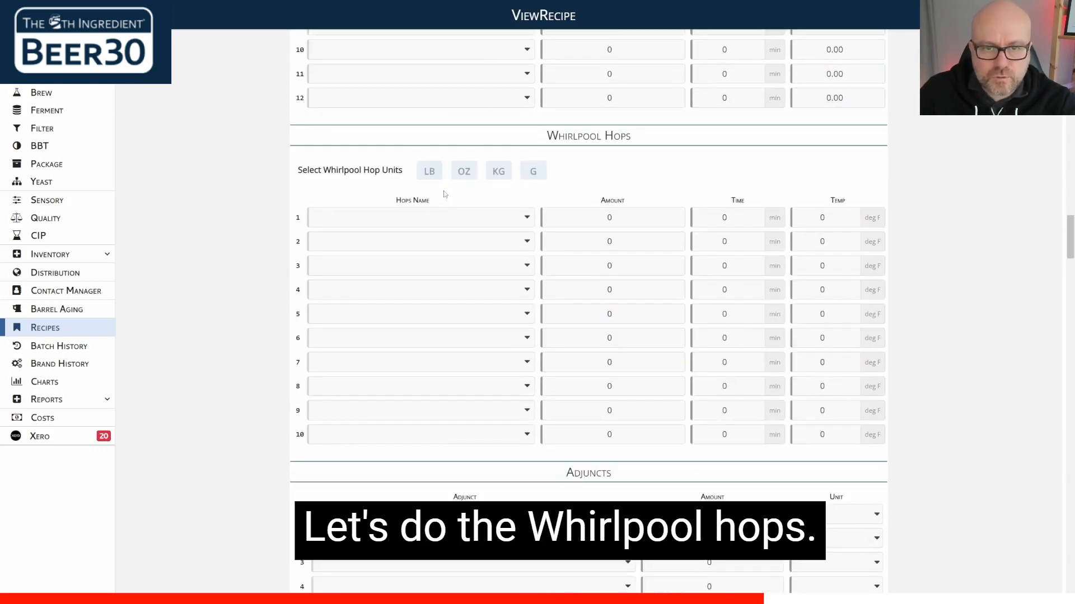
click(464, 172)
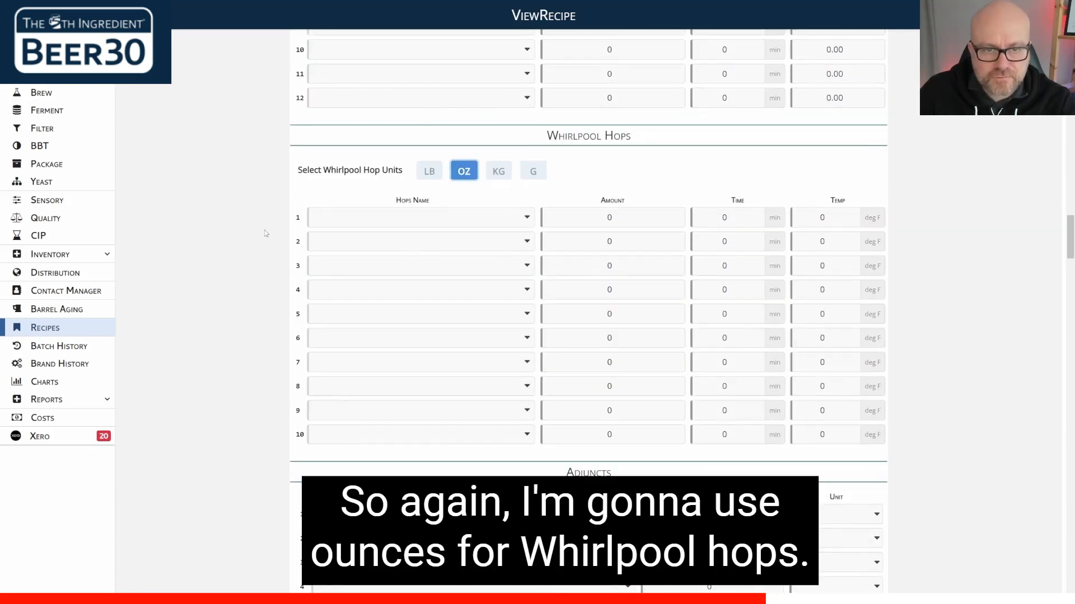
click(325, 224)
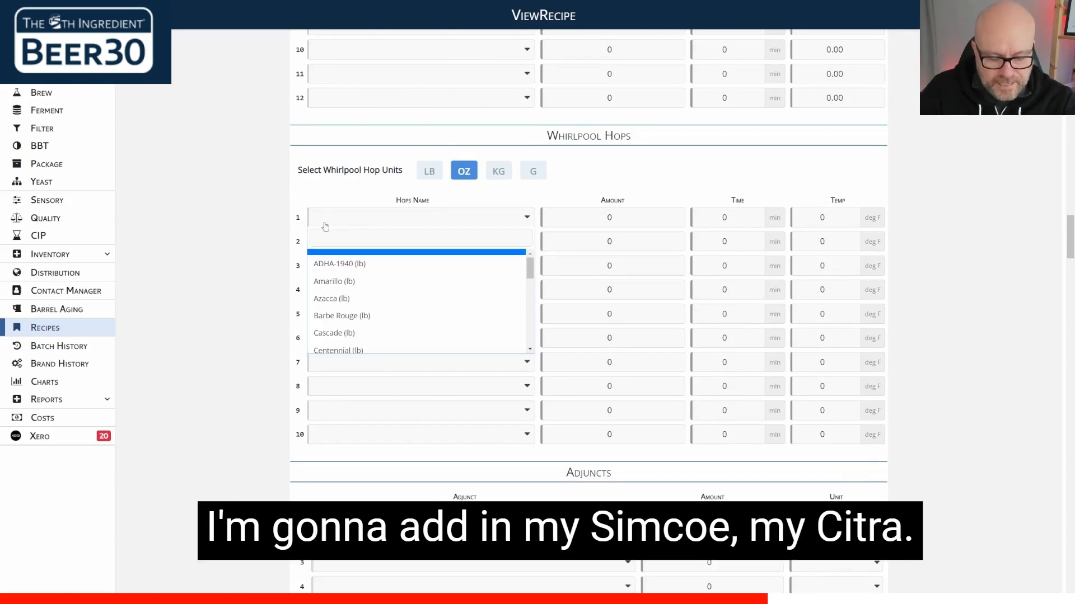
text(sim)
click(342, 292)
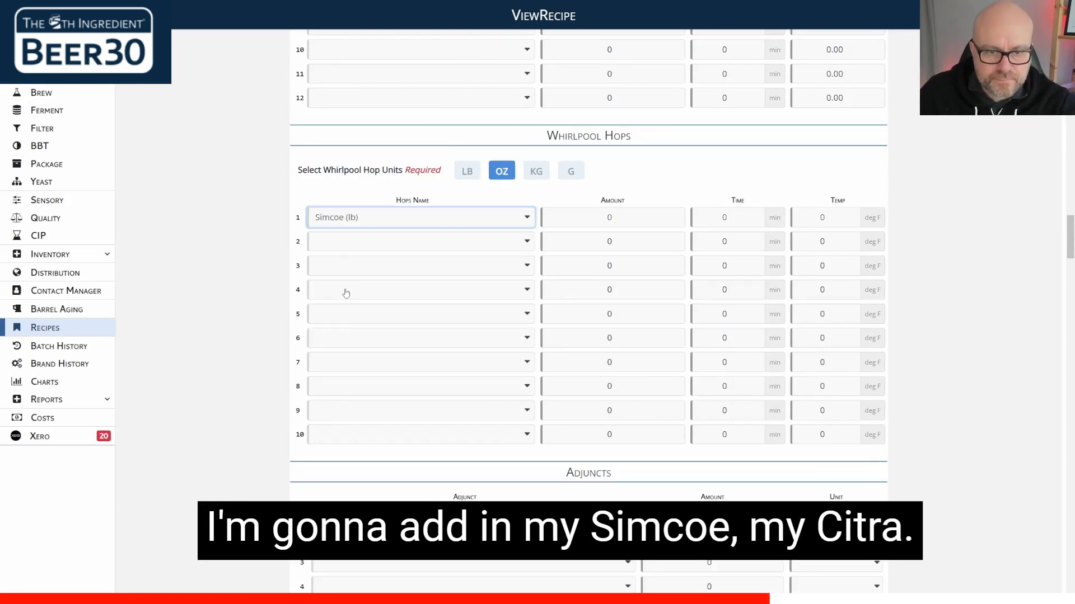
click(361, 243)
text(citr)
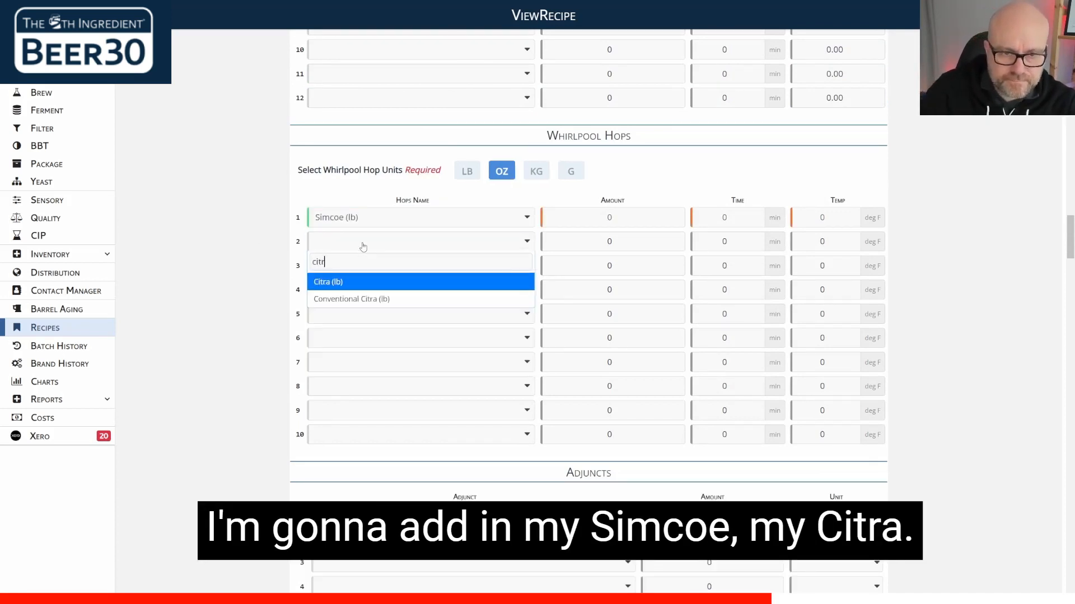
click(375, 286)
click(367, 272)
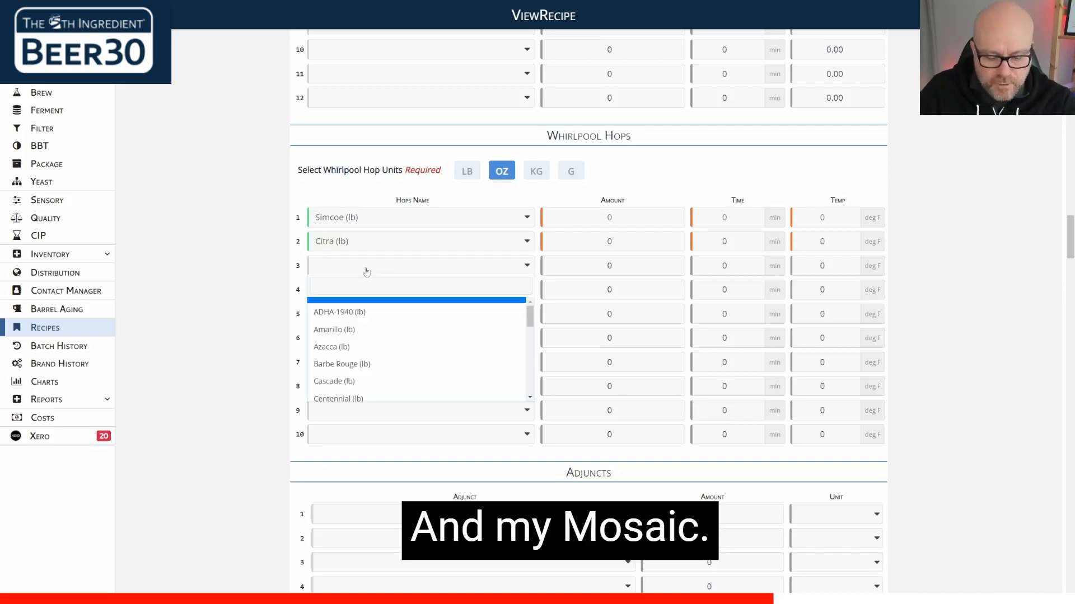
text(mos)
click(372, 305)
Step: Set the Simcoe whirlpool addition to 78 oz for 20 min at 190 deg F
click(633, 219)
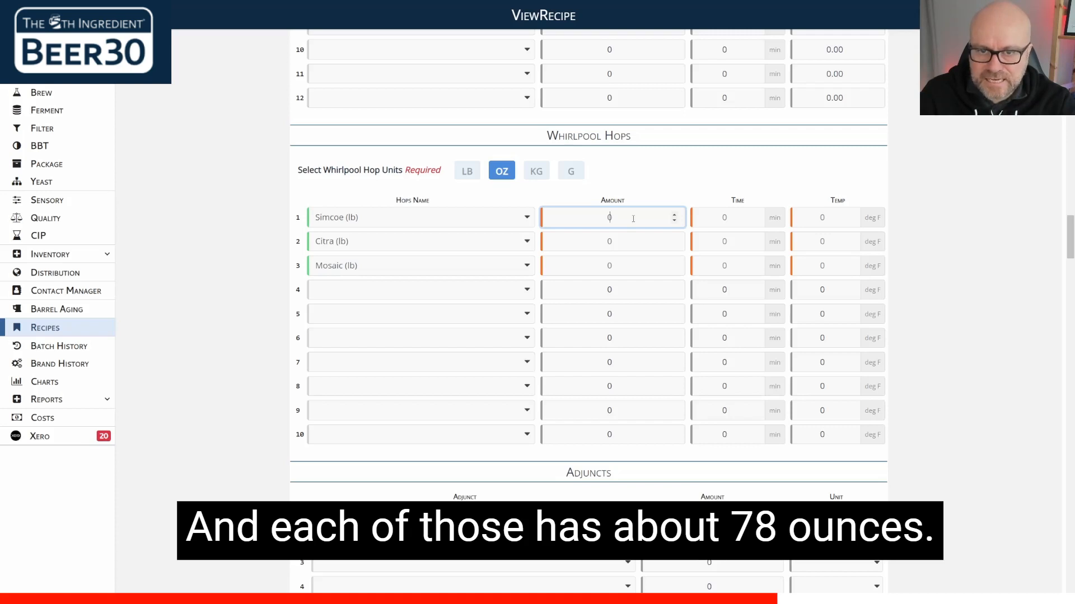
text(78)
key(Tab)
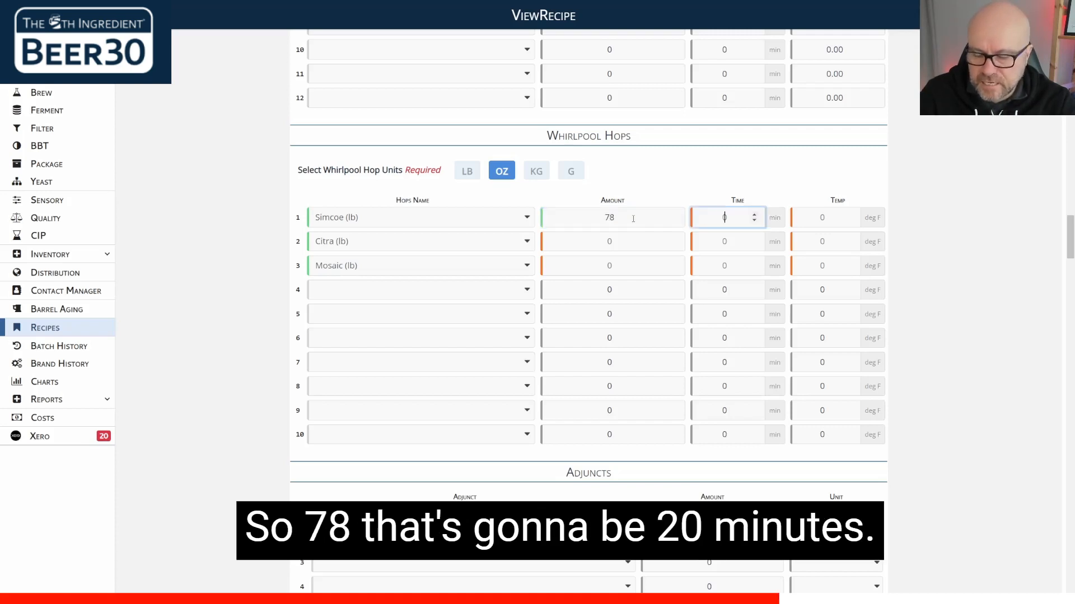
text(20)
key(Tab)
text(1)
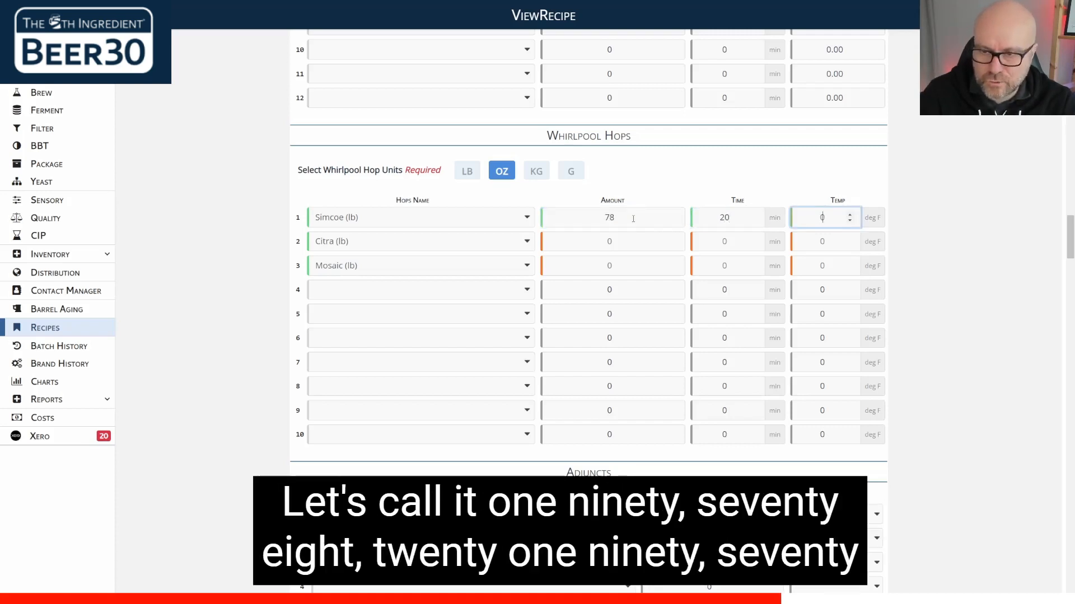
text(90)
key(Tab)
key(Tab)
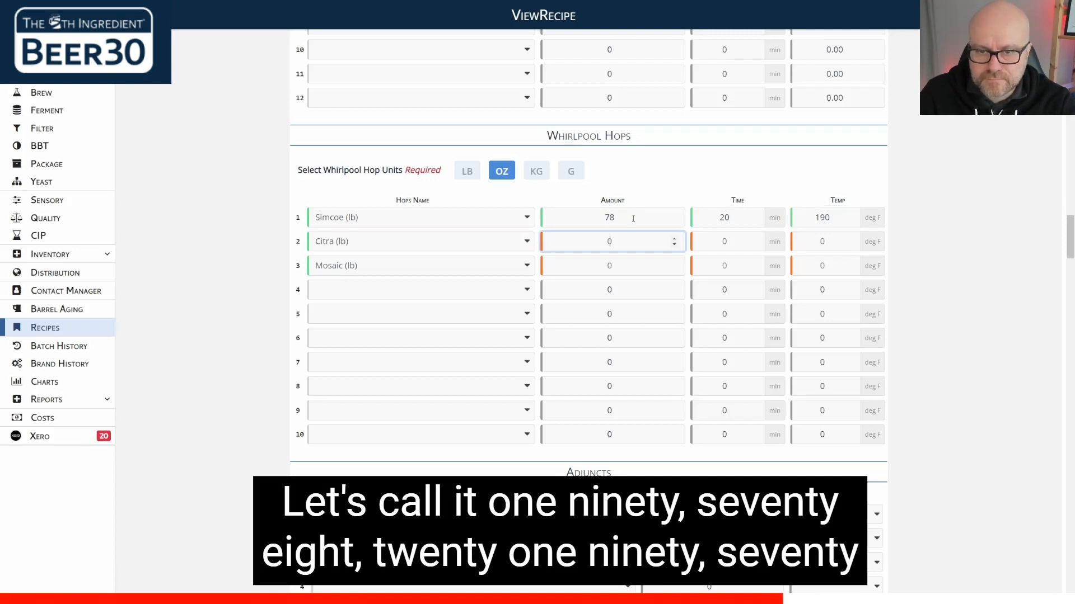
Step: Set the Citra whirlpool addition to 79 oz for 20 min at 190 deg F
text(79)
key(Tab)
text(20)
key(Tab)
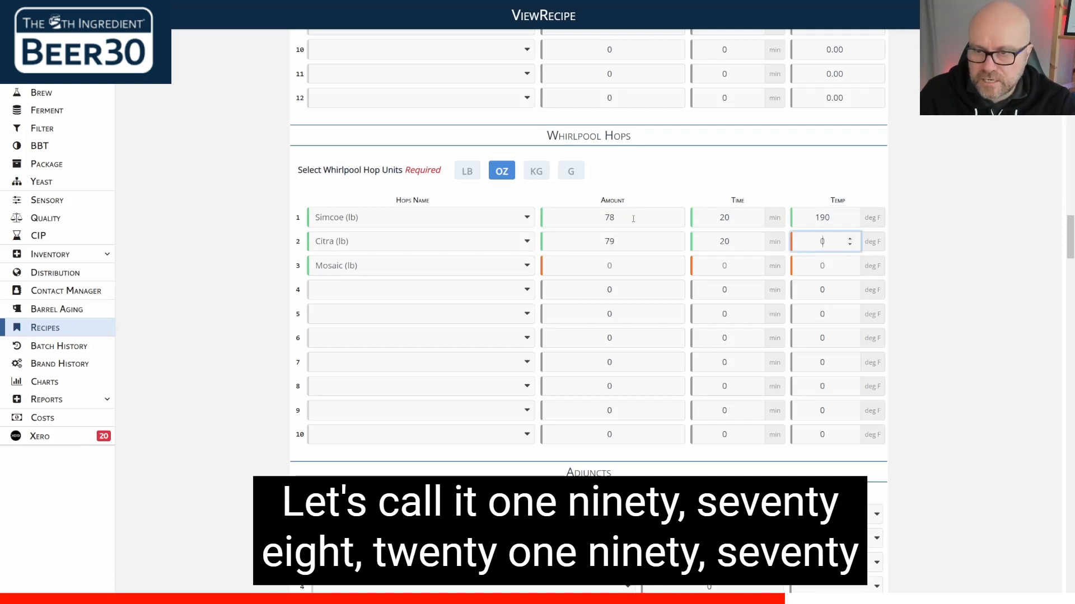
text(190)
key(Tab)
key(Tab)
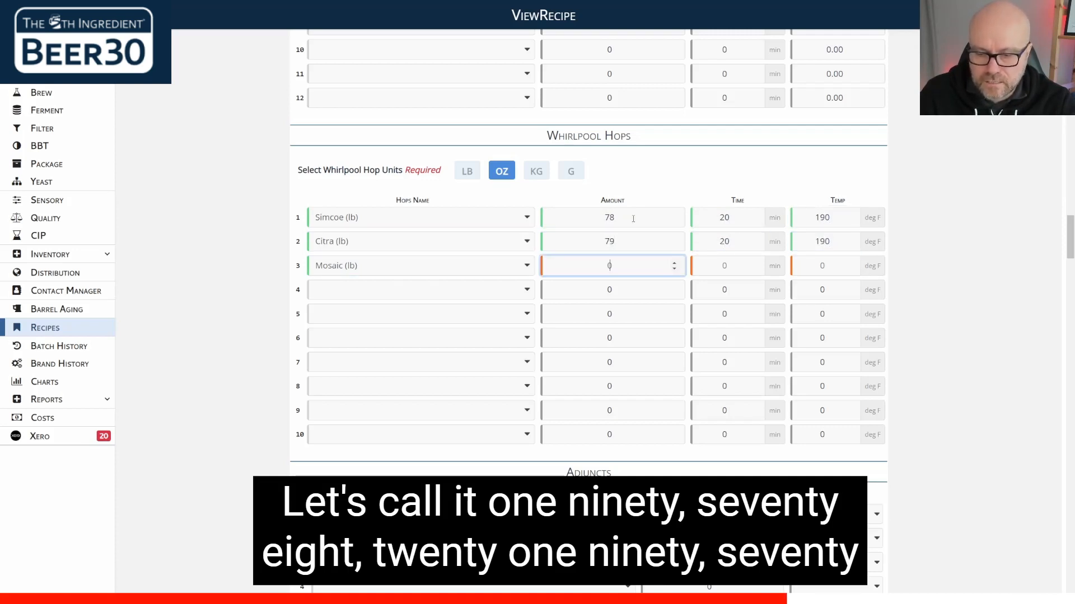
Step: Set the Mosaic whirlpool addition to 78 oz for 20 min at 190 deg F
text(78)
key(Tab)
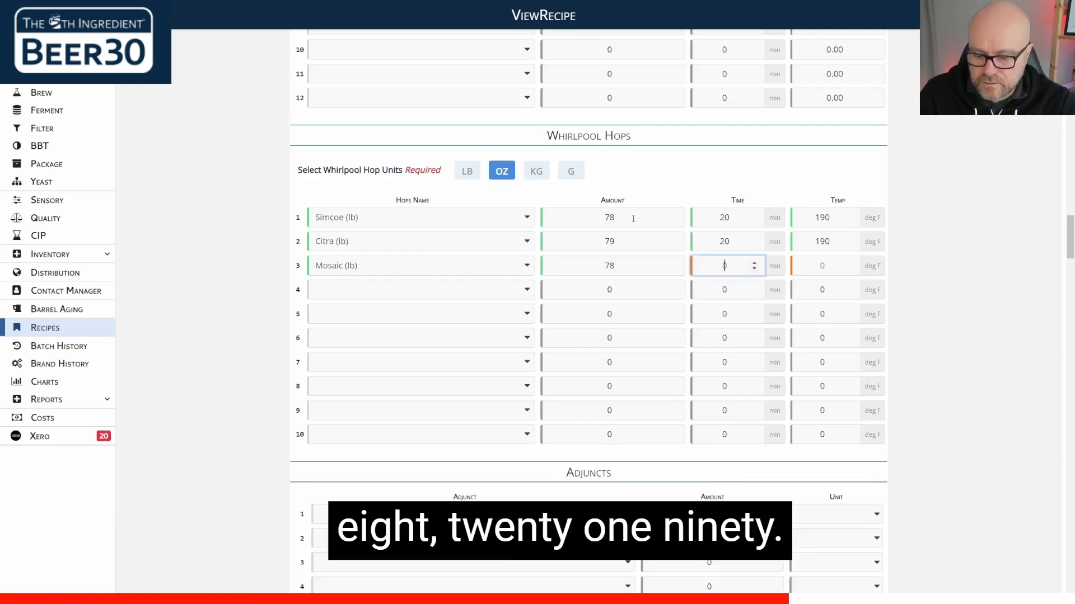
text(20)
key(Tab)
text(190)
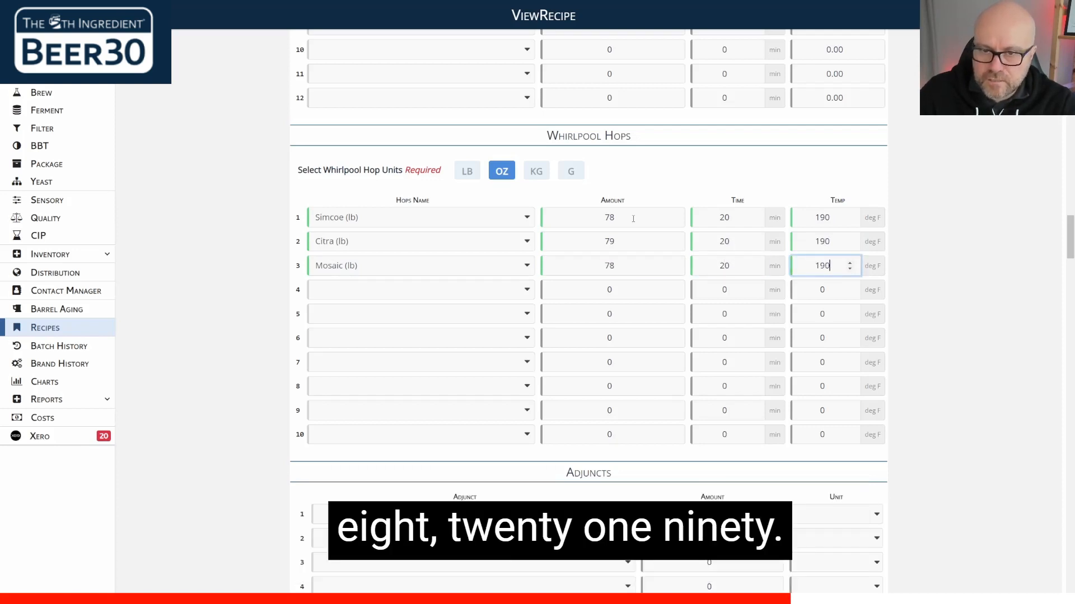
Step: Correct the amount of the Citra whirlpool addition to 78 oz
click(621, 242)
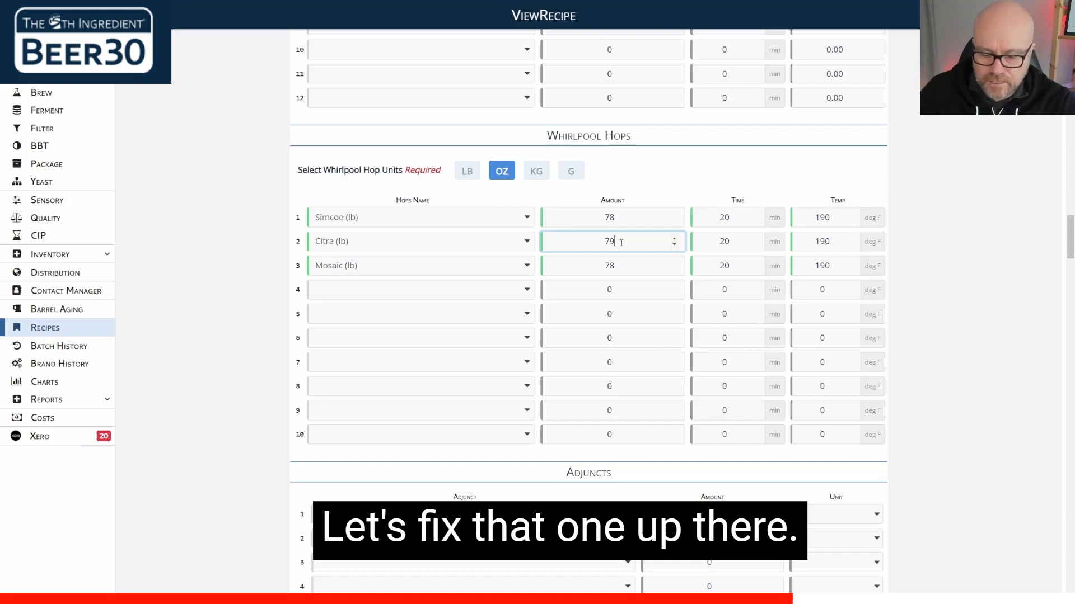
key(BackSpace)
text(8)
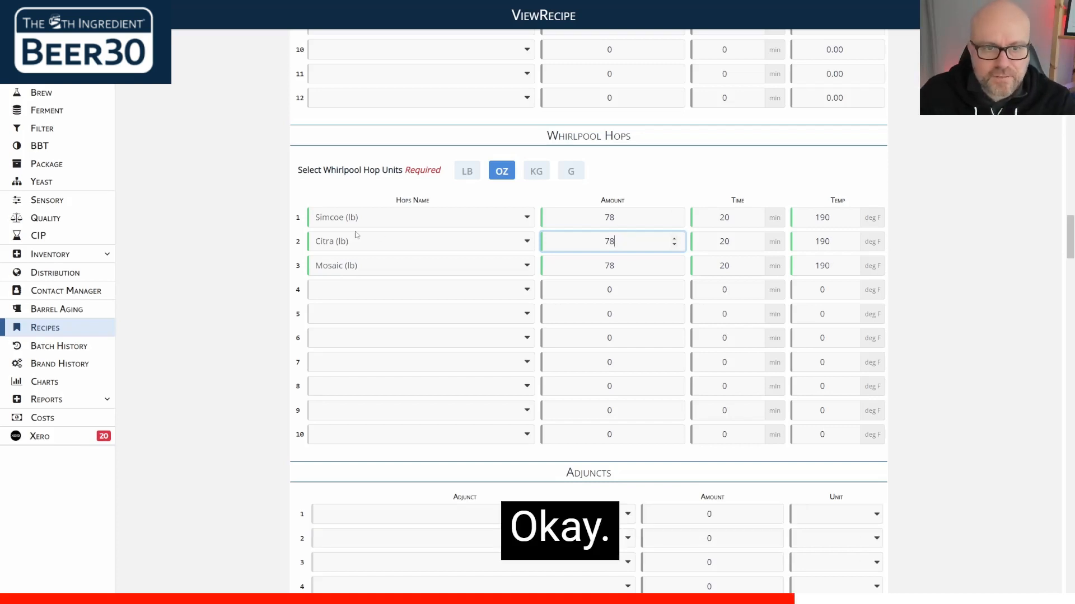
click(254, 253)
Step: Choose CaSO4 (lb) and CaCL2 (lb) as the first two kettle additions
scroll(251, 261, down, 1)
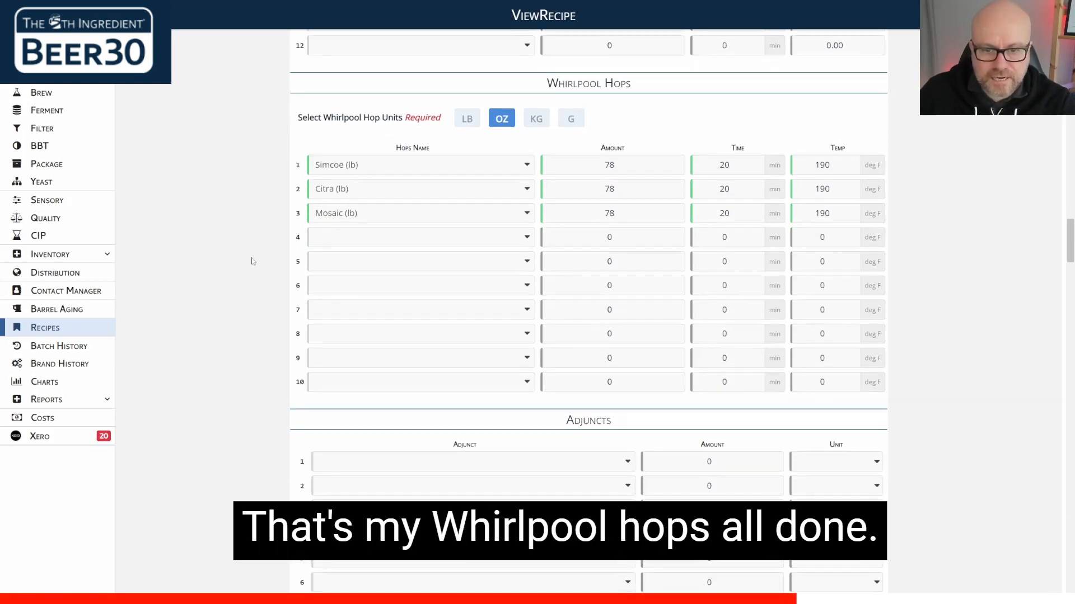
scroll(253, 262, down, 5)
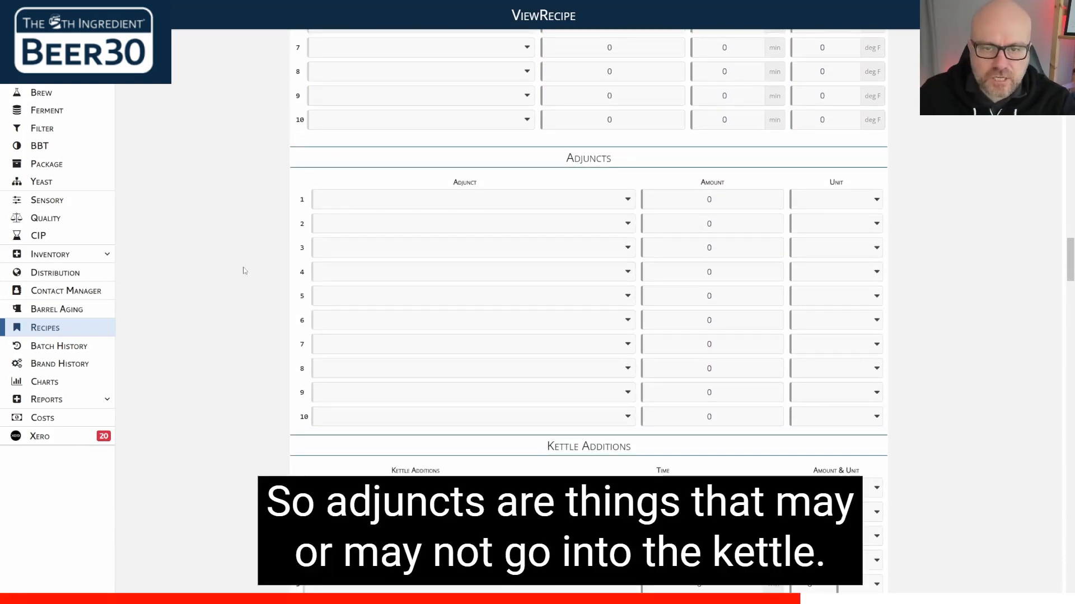
scroll(247, 263, down, 2)
scroll(249, 258, up, 1)
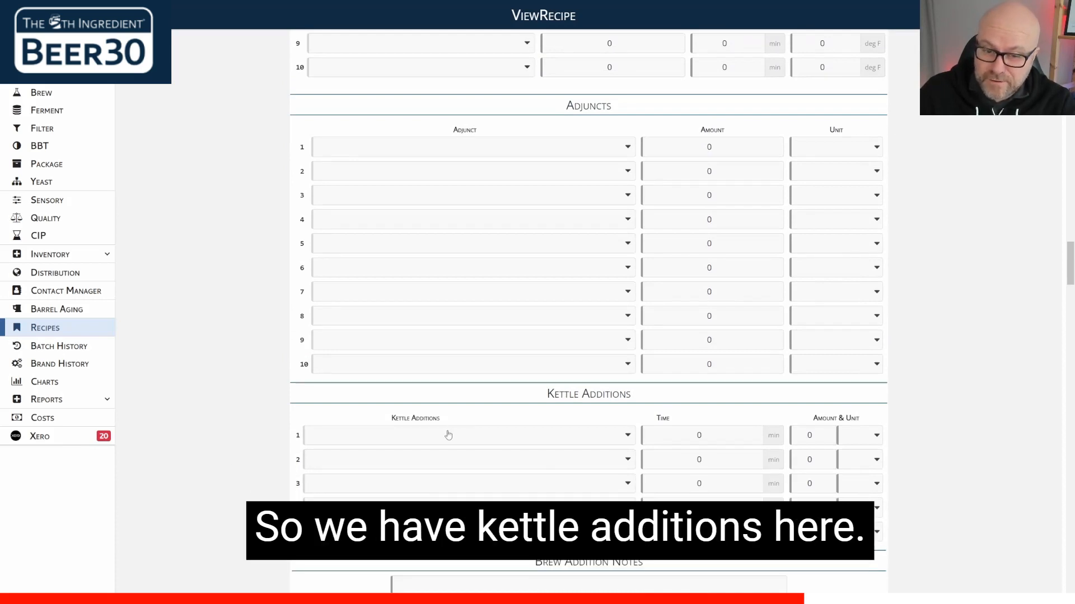
click(493, 436)
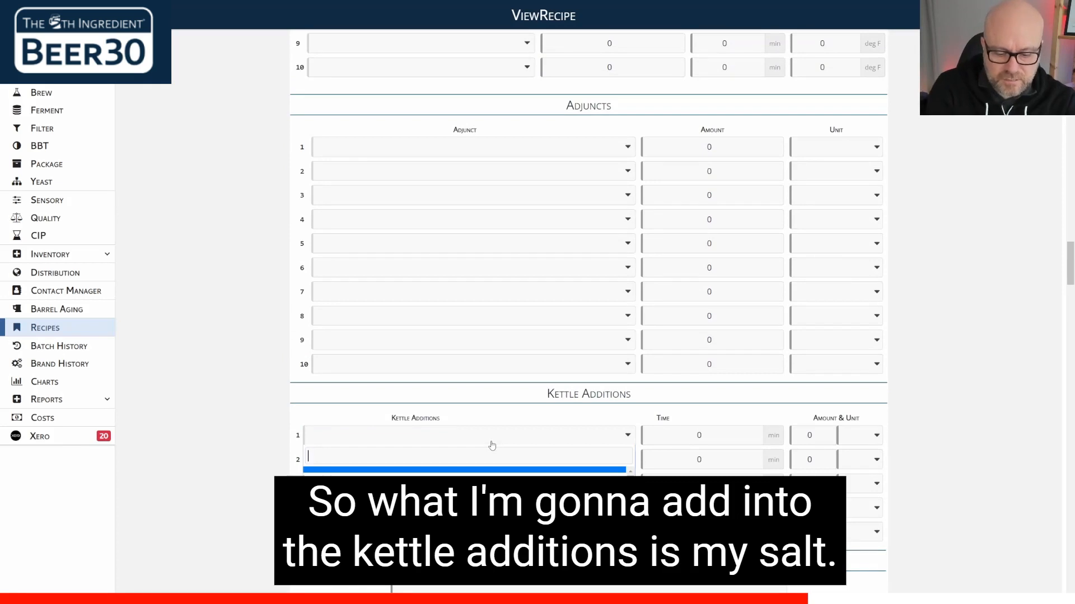
text(ca)
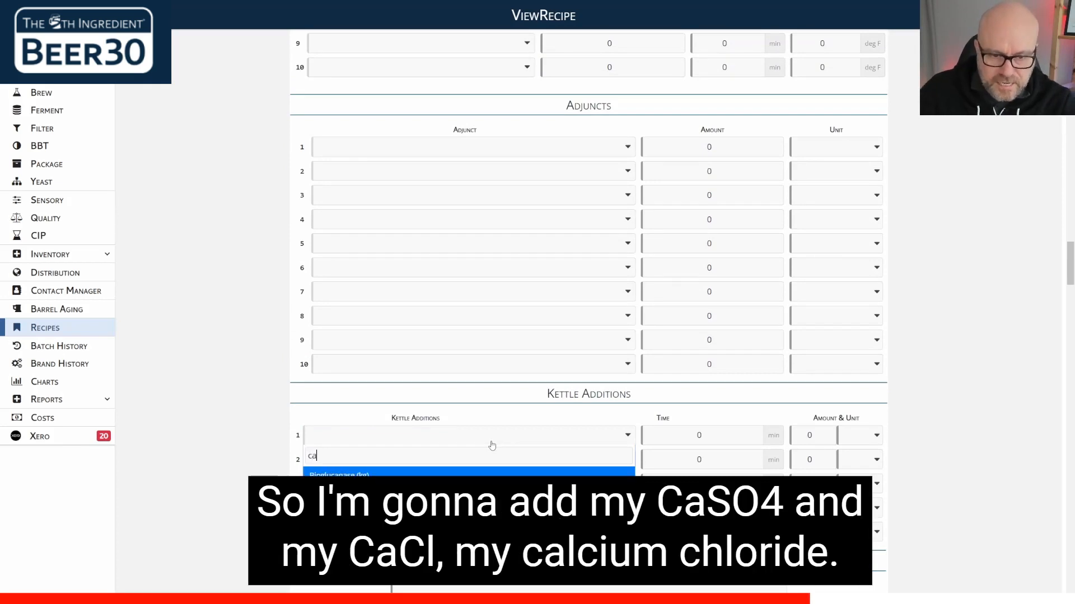
click(411, 508)
click(413, 465)
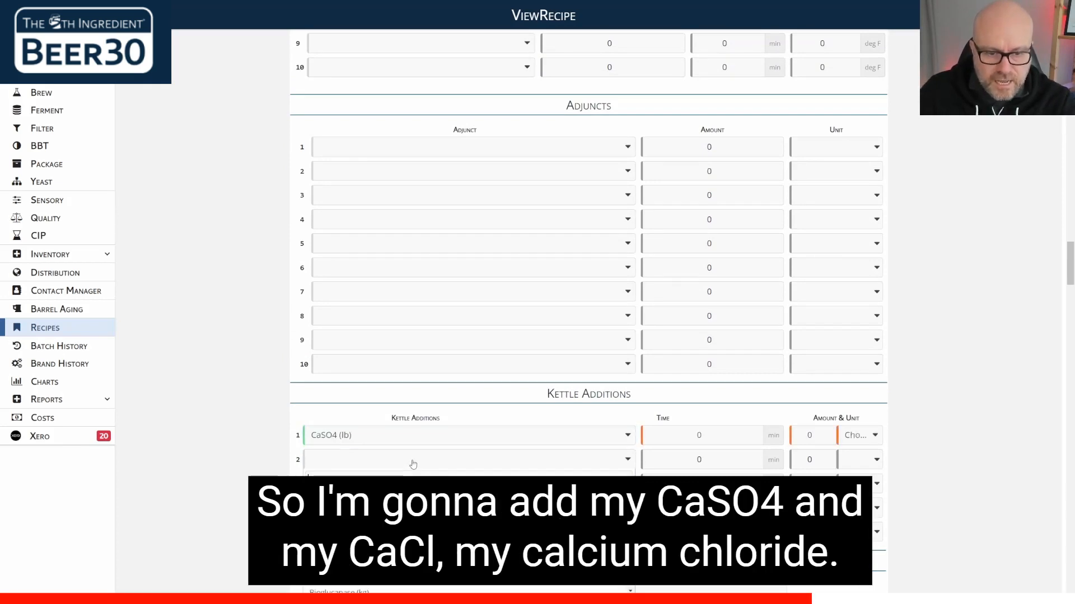
text(ca)
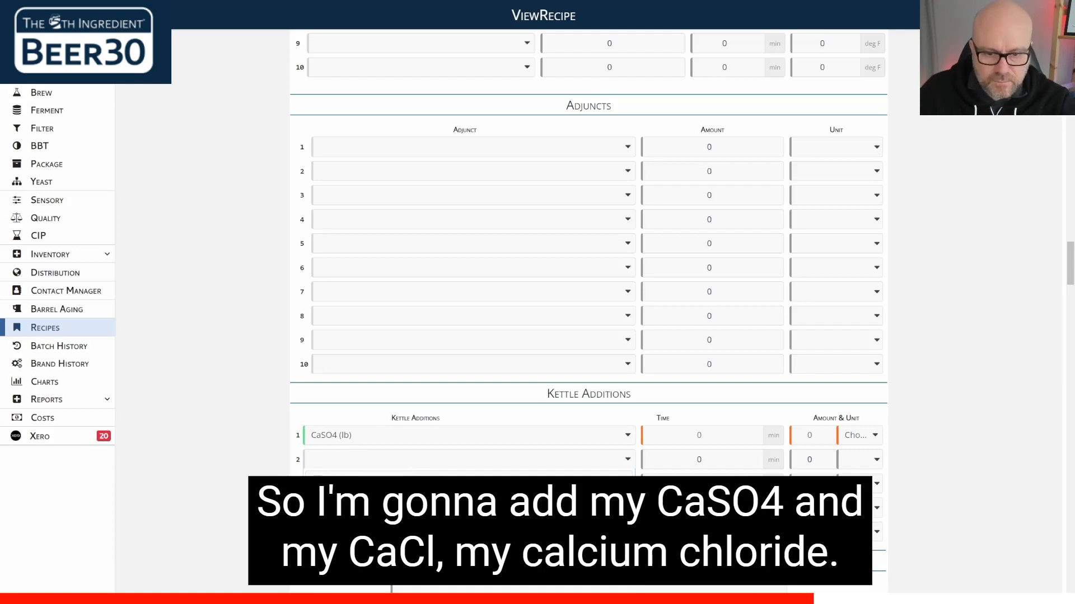
key(Return)
Step: Set the CaSO4 kettle addition to 150 g at 60 min
click(692, 439)
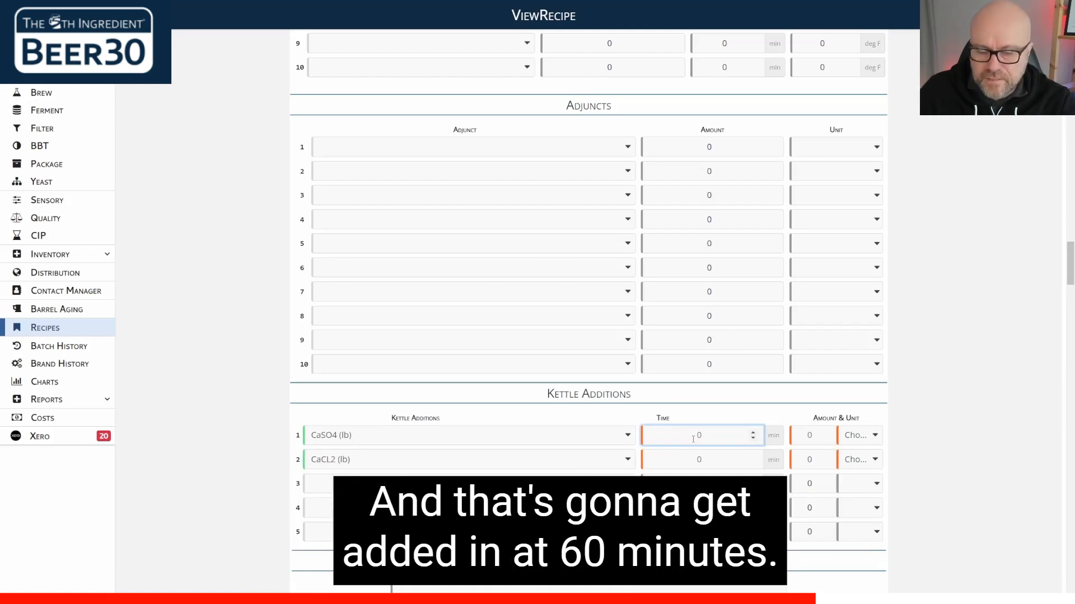
text(60)
key(Tab)
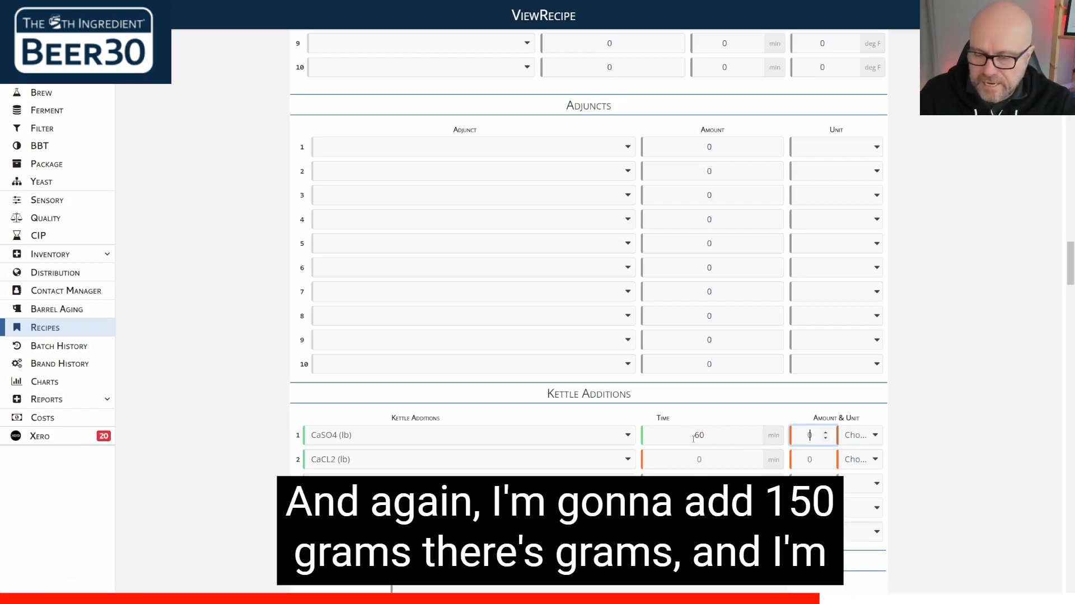
text(150)
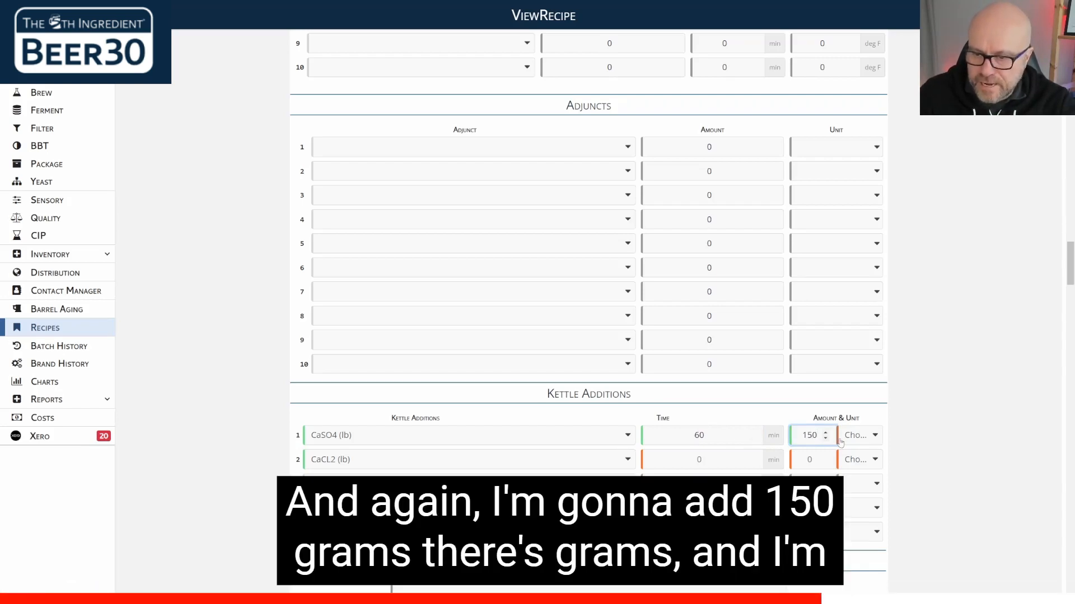
click(841, 442)
scroll(848, 520, down, 2)
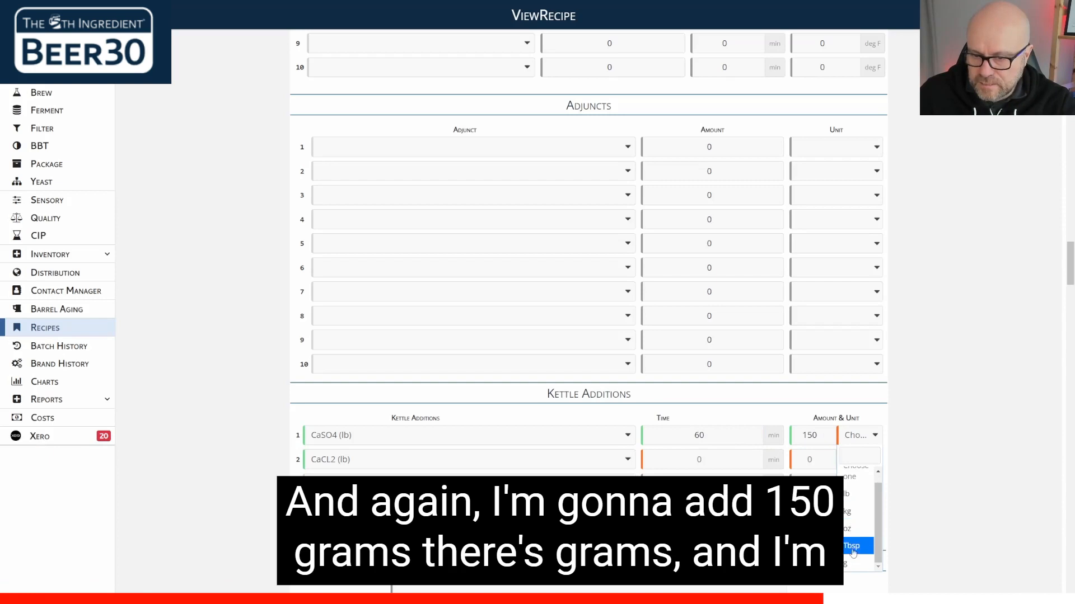
click(844, 532)
Step: Set the CaCL2 kettle addition to 100 g at 60 min, checking the boil salts against the recipe in BeerSmith
click(812, 459)
text(100)
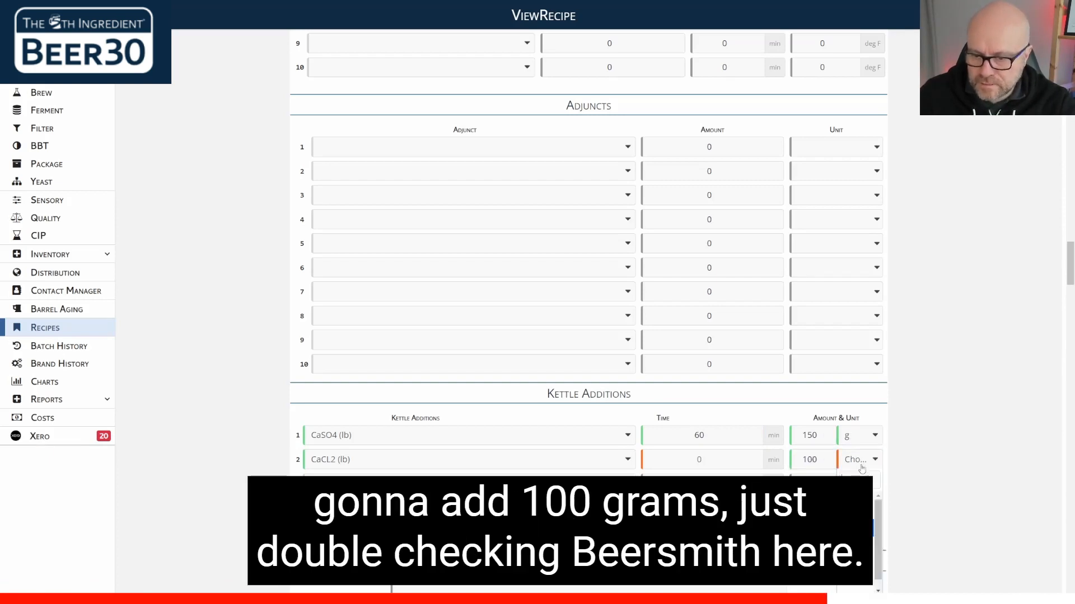
key(alt+Tab)
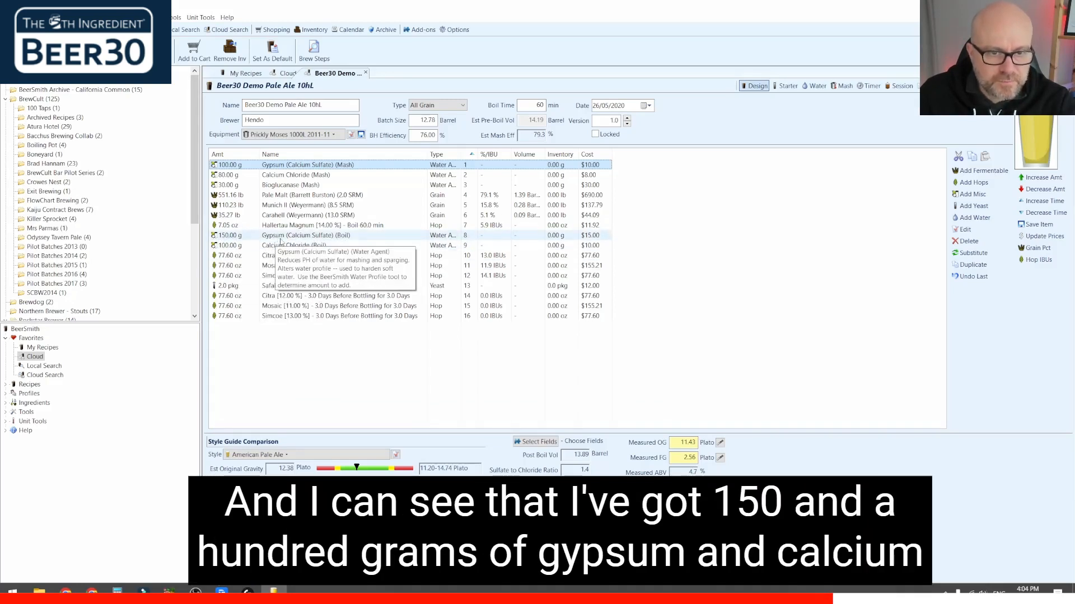
click(280, 237)
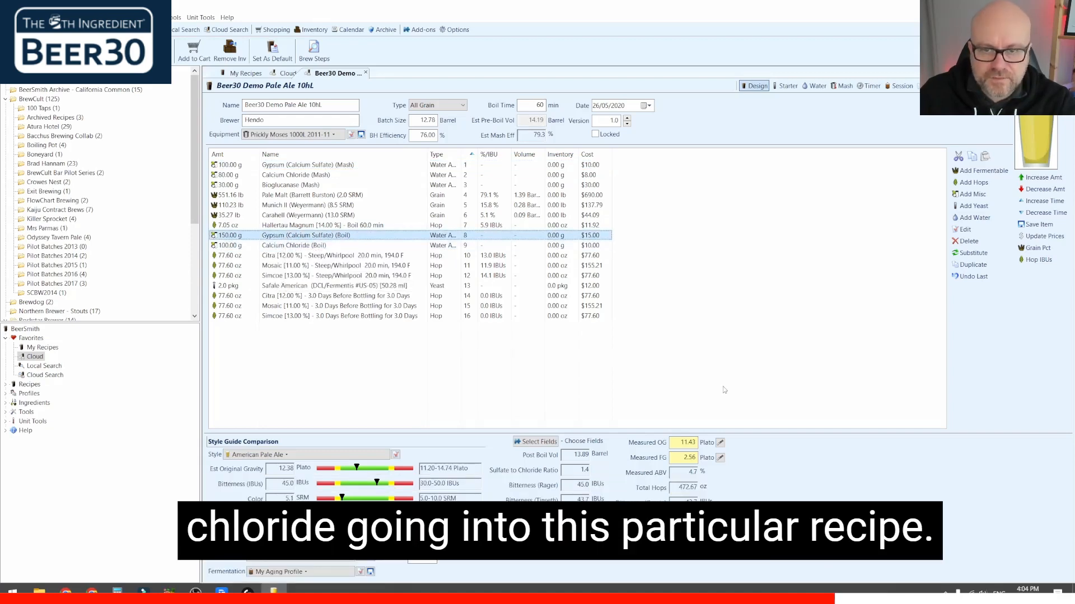
key(alt+Tab)
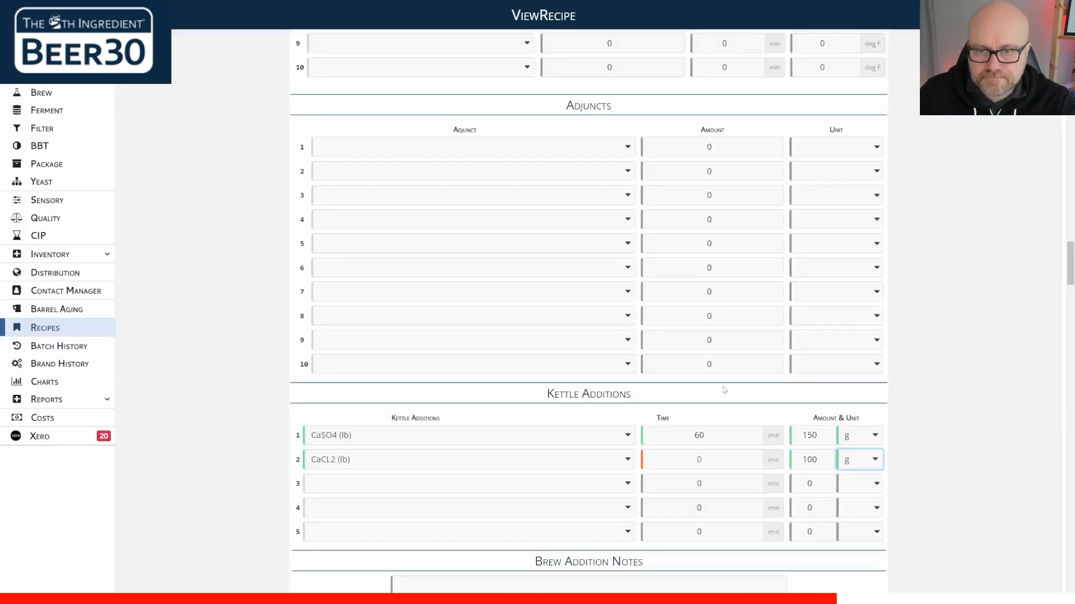
click(691, 459)
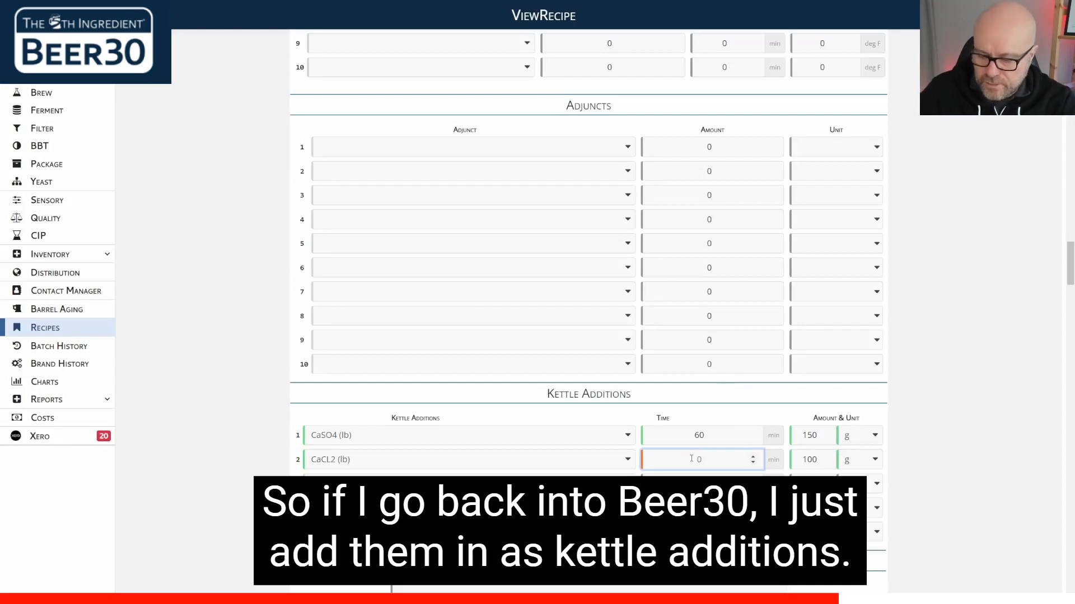
text(60)
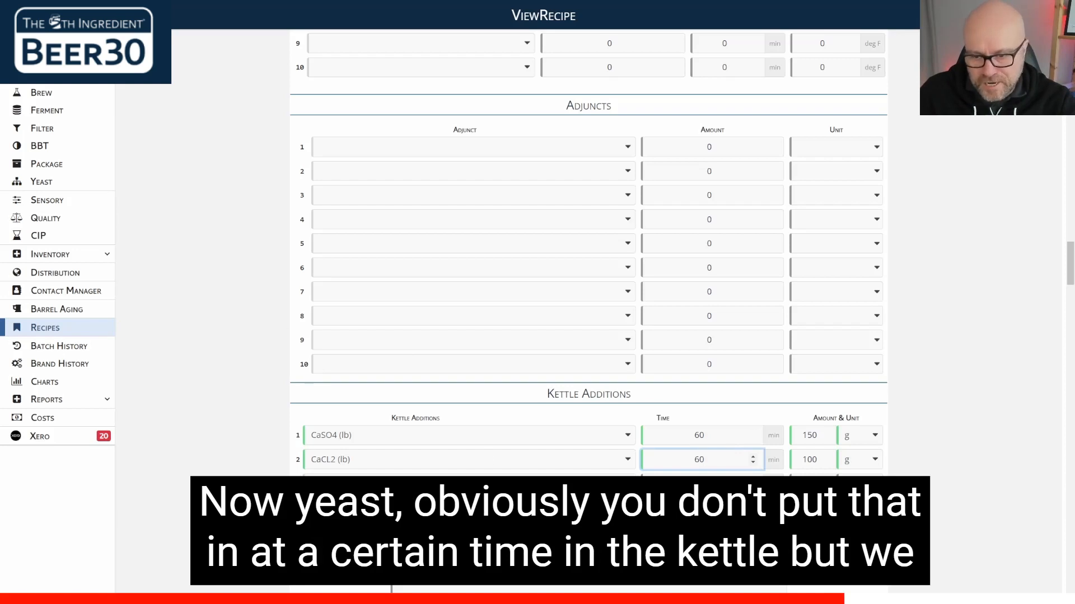
Step: Add Safale US-05 (each) as the first adjunct
click(375, 149)
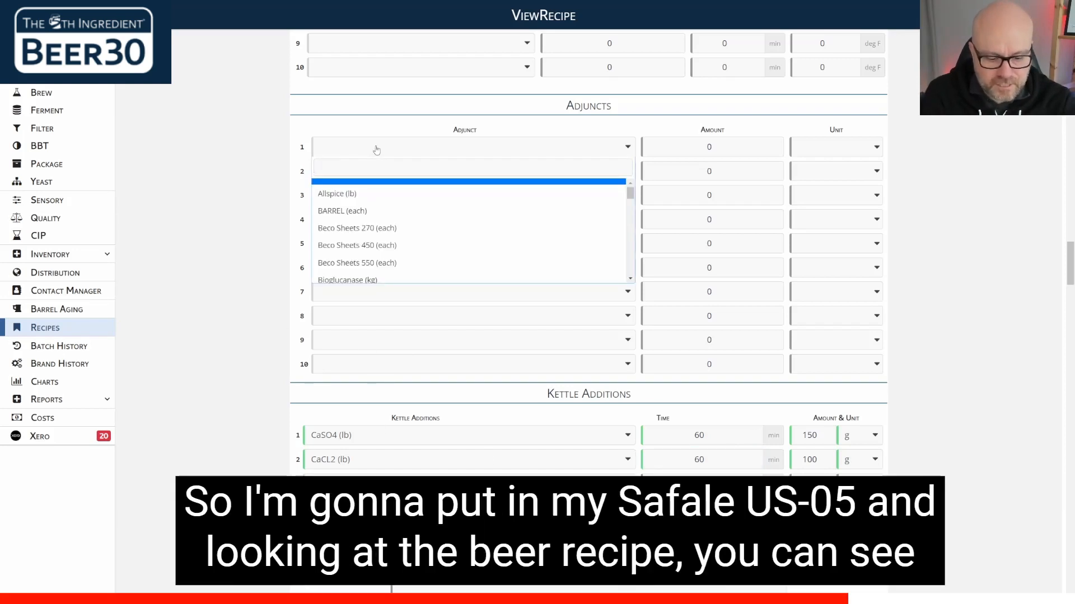
text(saf)
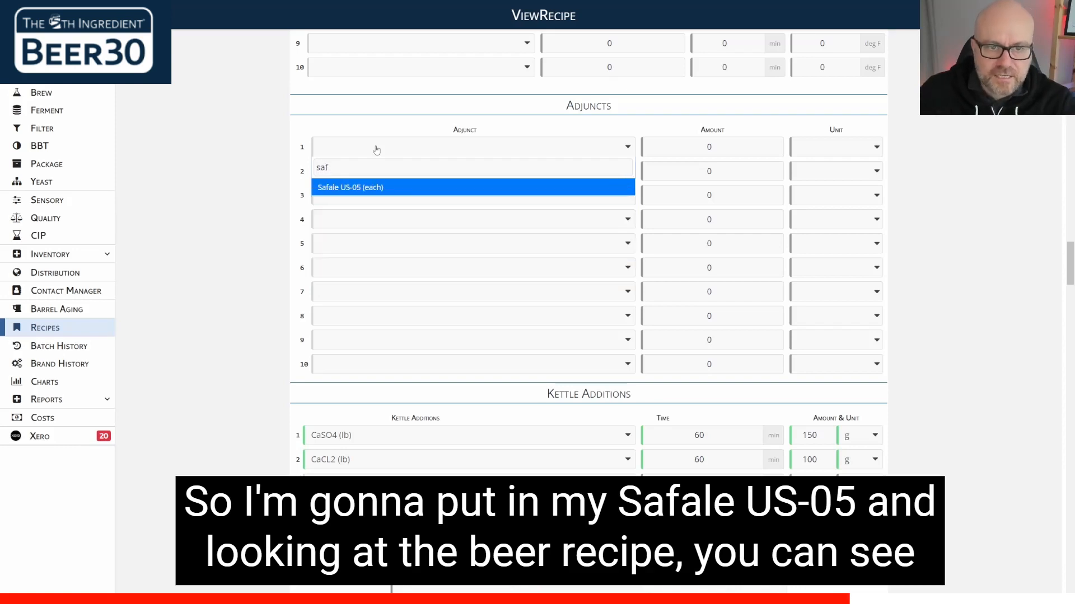
click(383, 188)
Step: Check the yeast quantity in the BeerSmith recipe and set the Safale US-05 adjunct in Beer30 to 2 each
click(692, 146)
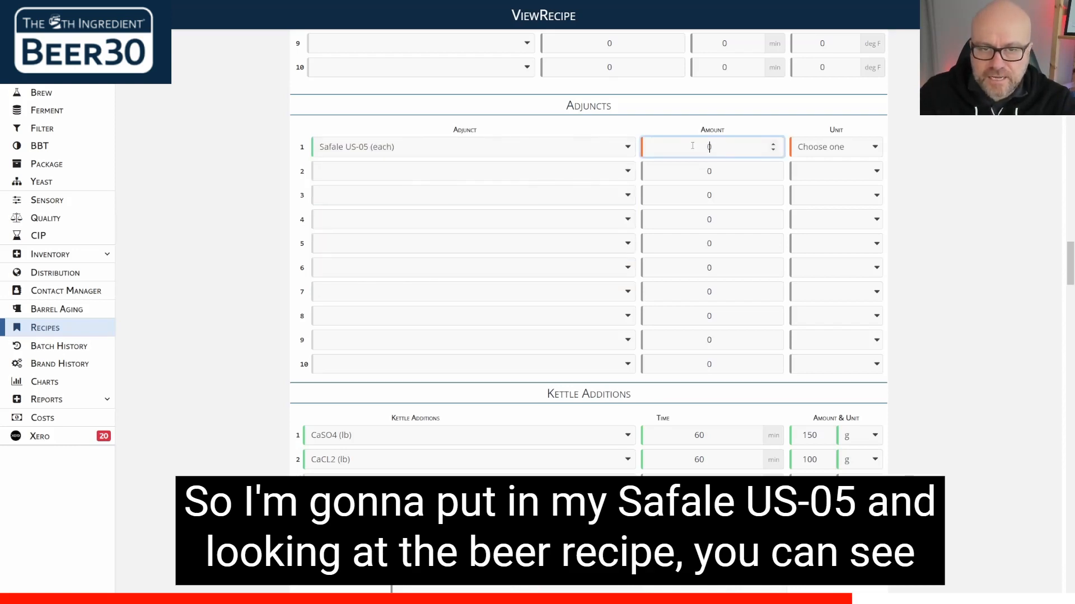
key(alt+Tab)
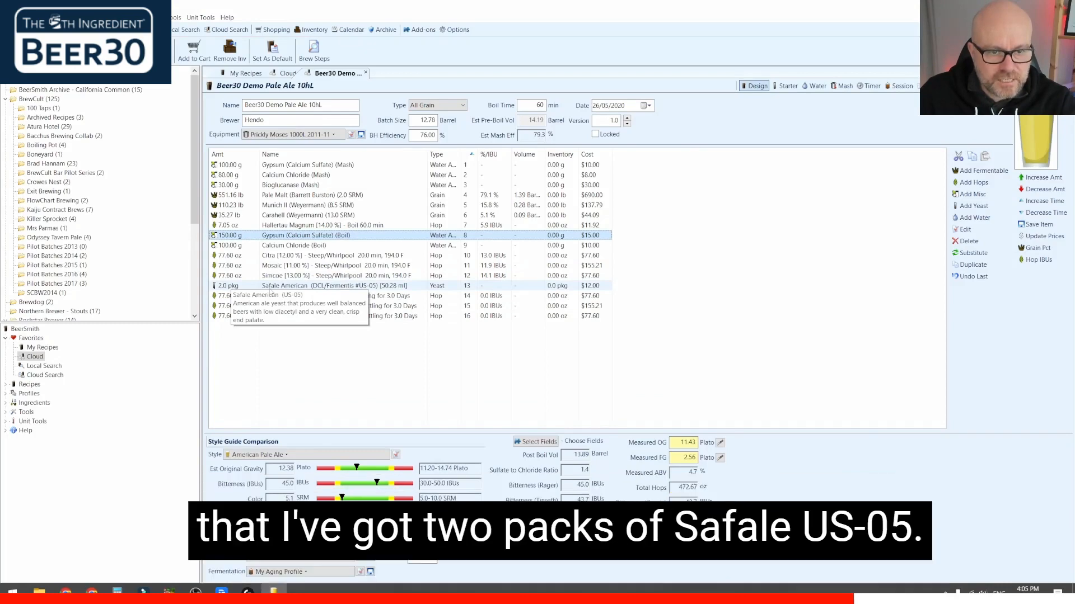
click(235, 288)
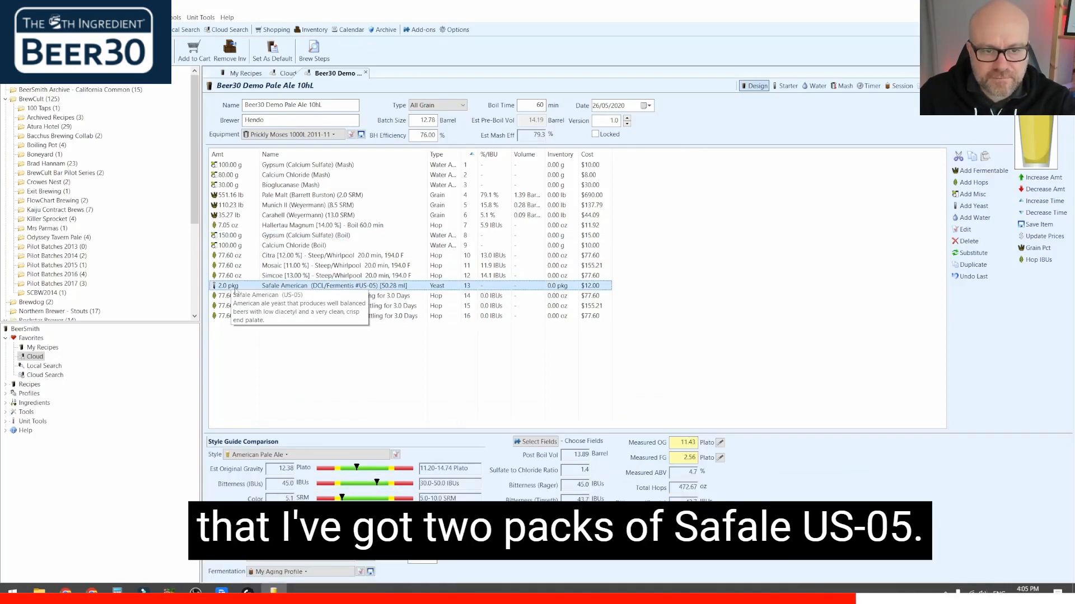
key(alt+Tab)
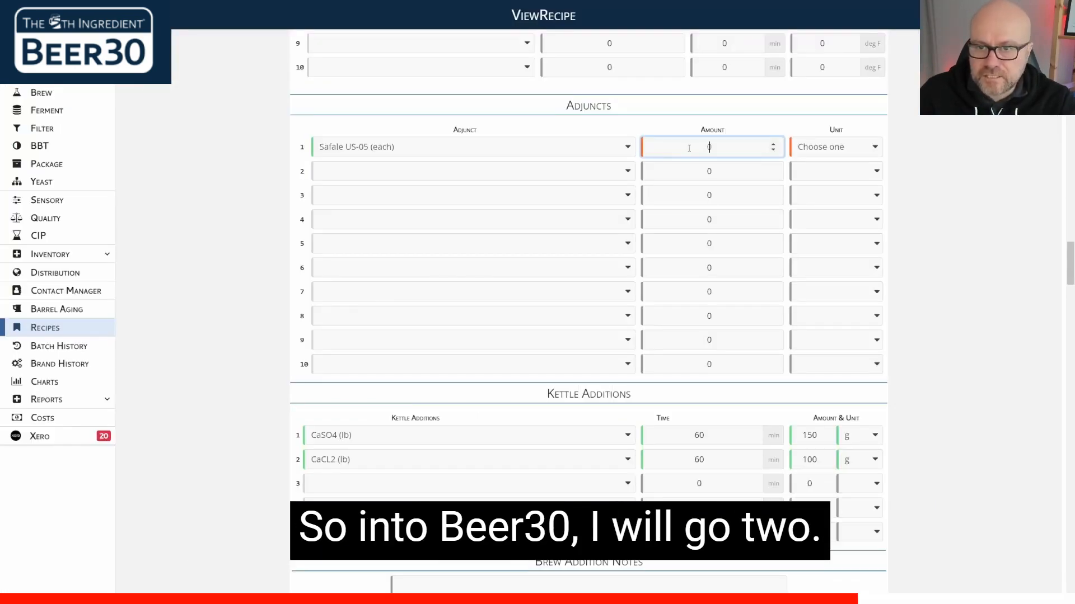
text(2)
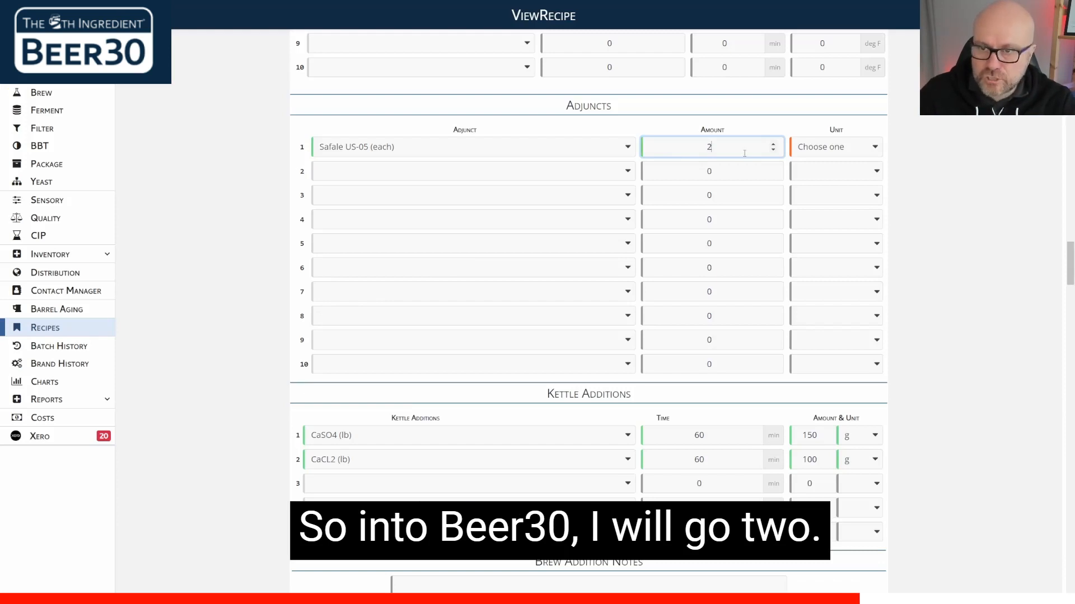
click(802, 147)
click(806, 204)
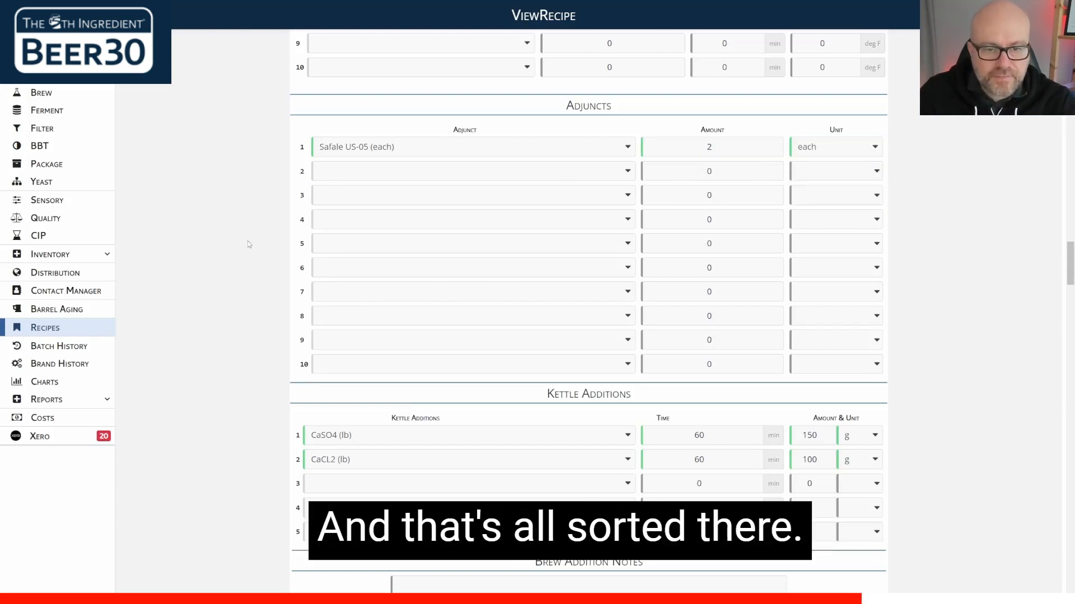
Step: Review the adjuncts and kettle additions, and examine the fermentation and cellaring fields for total days, error bands and diacetyl rest
scroll(248, 240, down, 2)
scroll(247, 240, up, 2)
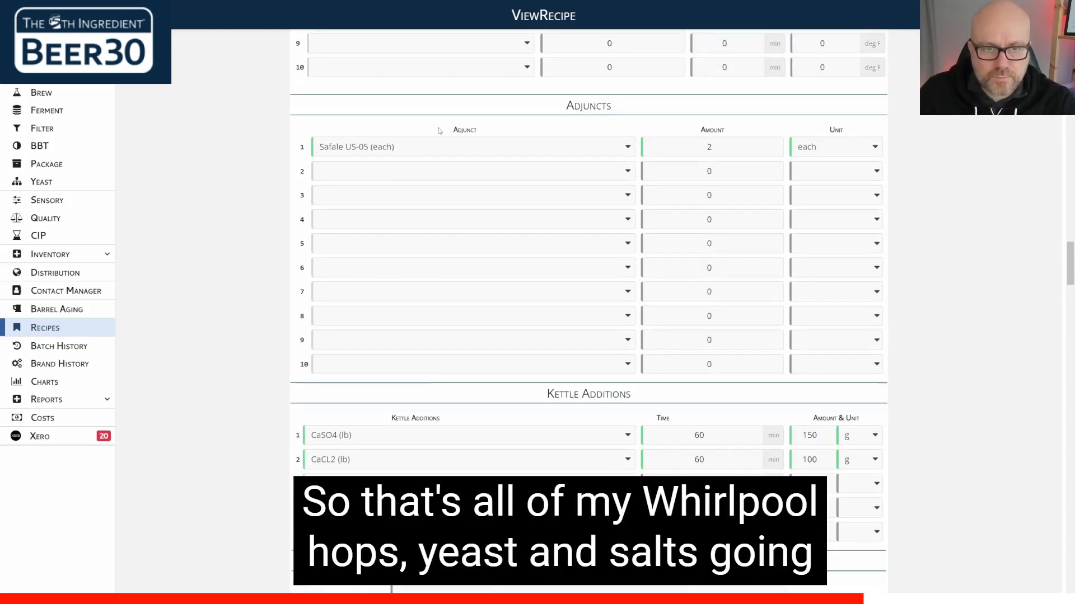
scroll(440, 130, up, 4)
scroll(263, 347, down, 6)
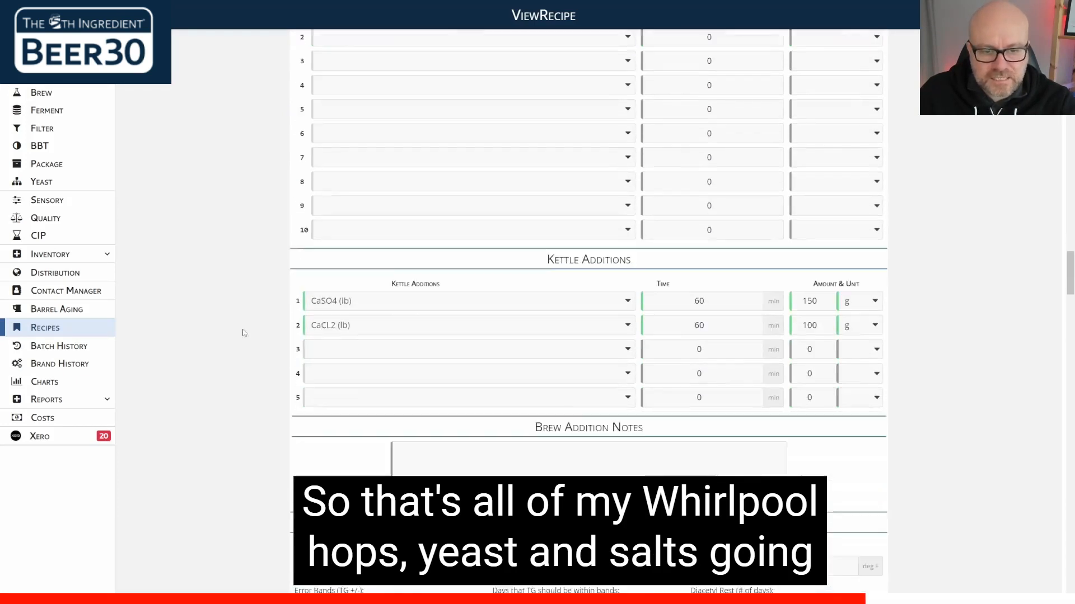
scroll(233, 319, down, 3)
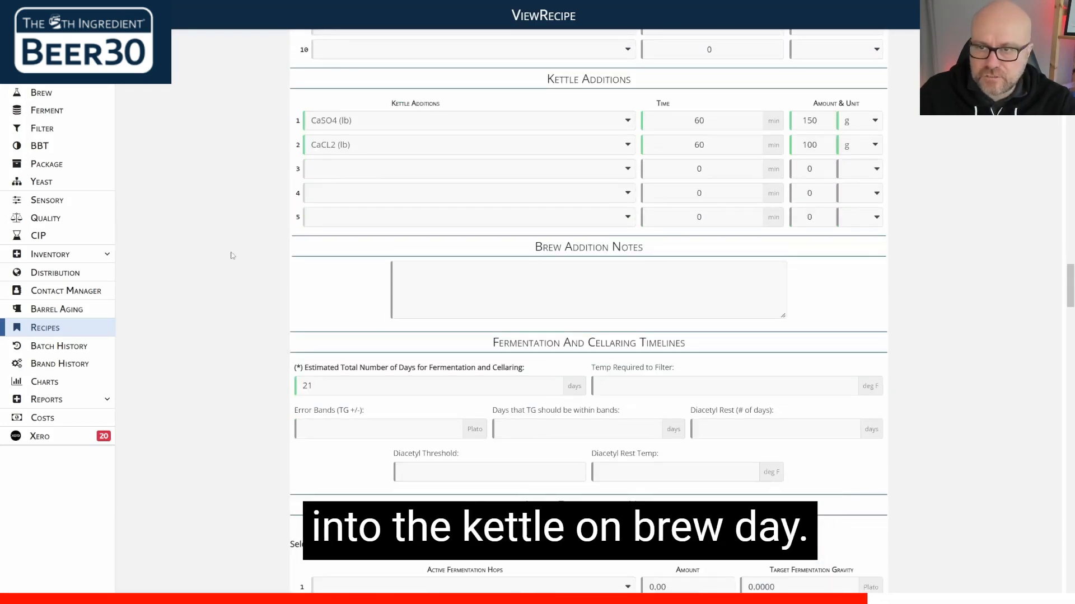
scroll(249, 178, down, 3)
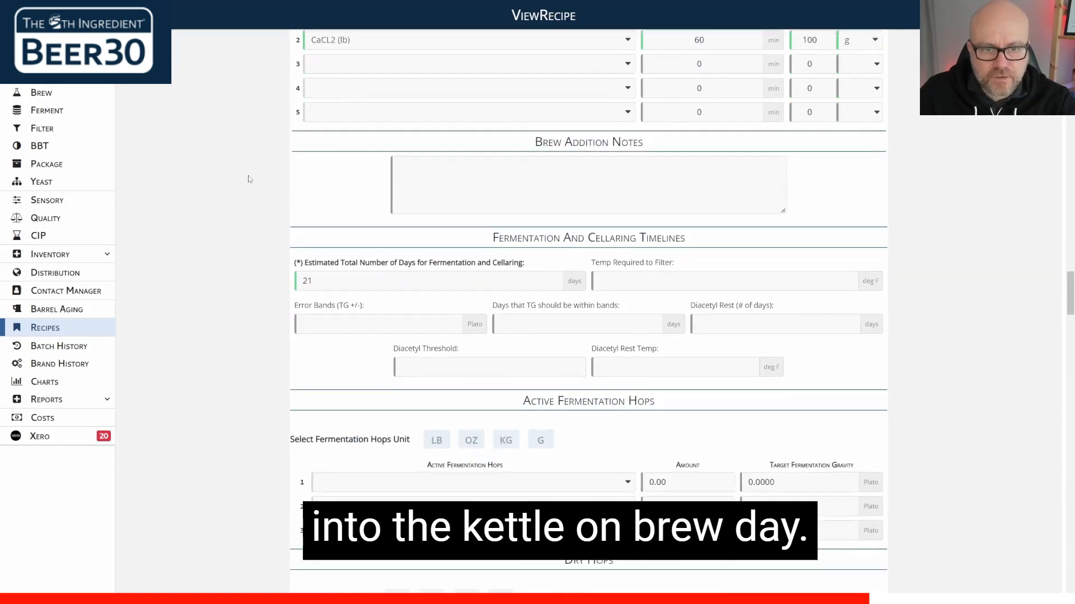
click(314, 221)
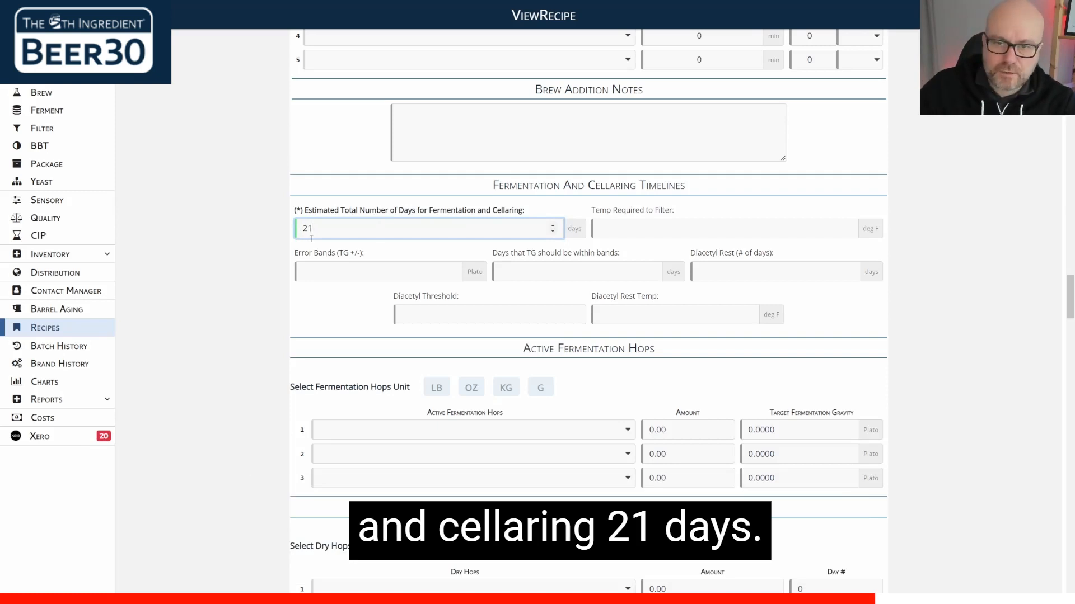
click(325, 274)
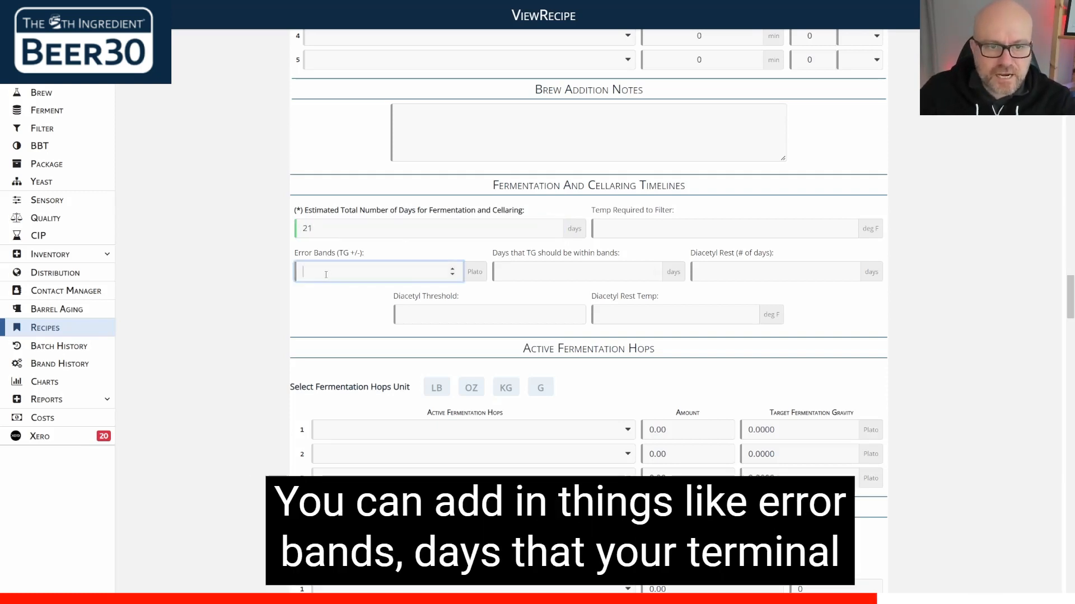
click(554, 274)
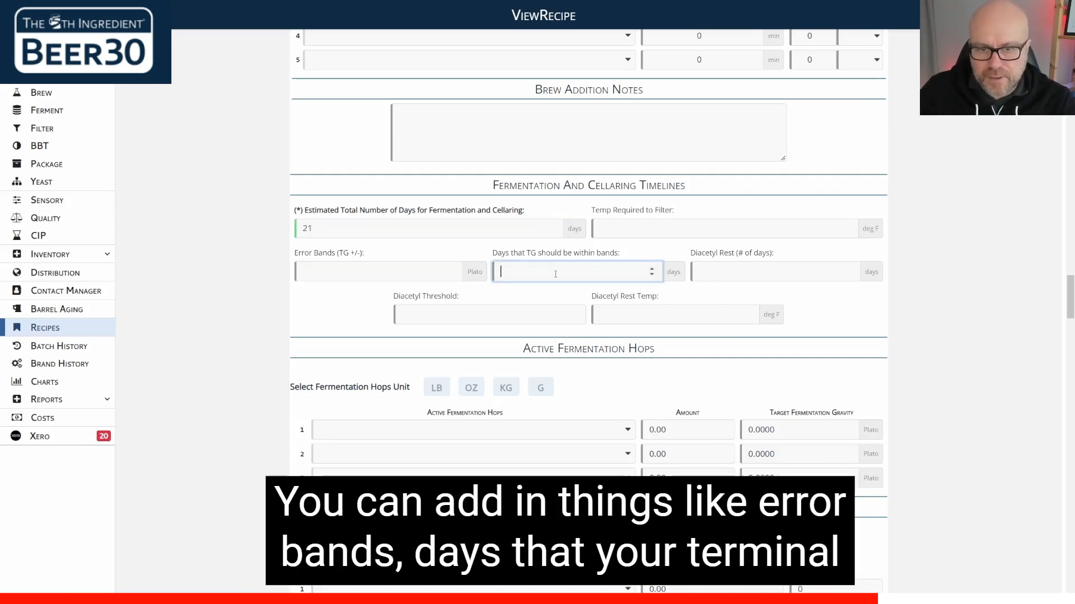
click(771, 279)
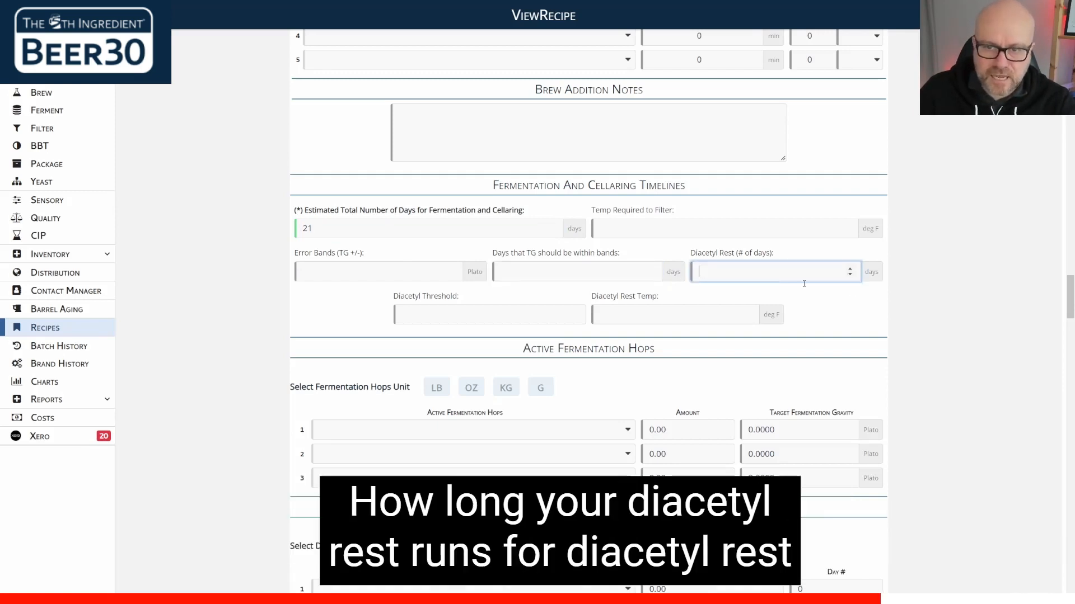
click(477, 316)
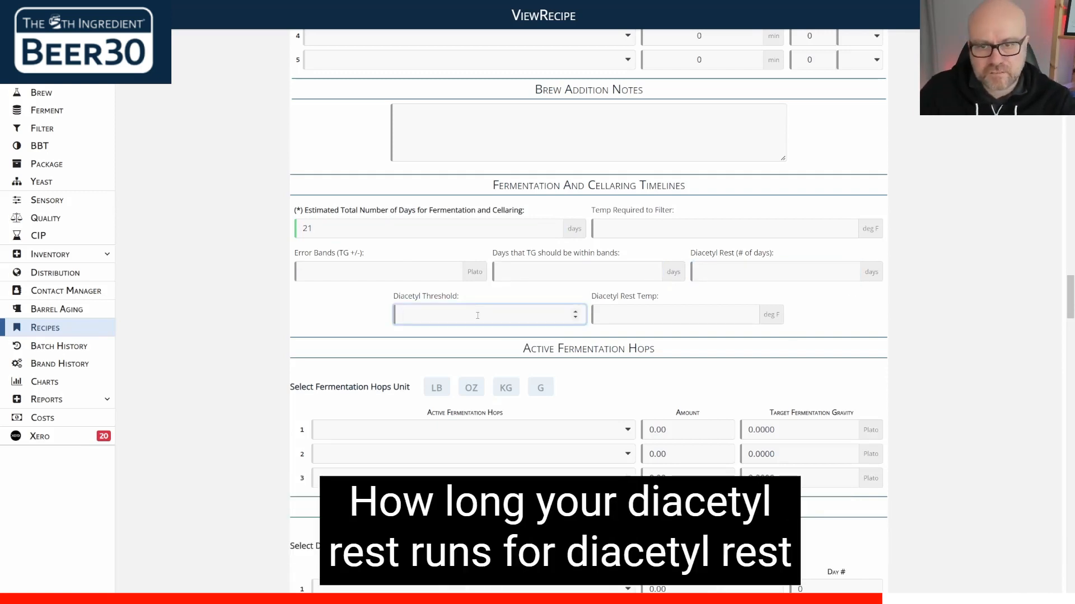
click(705, 319)
scroll(226, 283, down, 2)
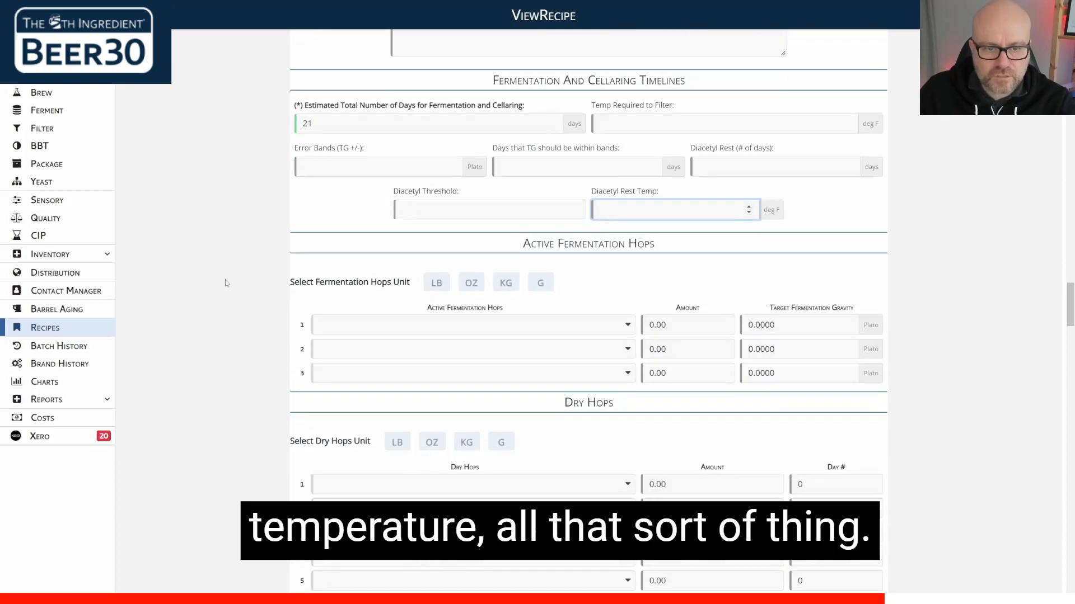
Step: Choose Simcoe (lb), Citra (lb) and Mosaic (lb) as the first three dry hops of the recipe
scroll(226, 284, down, 2)
scroll(226, 283, down, 1)
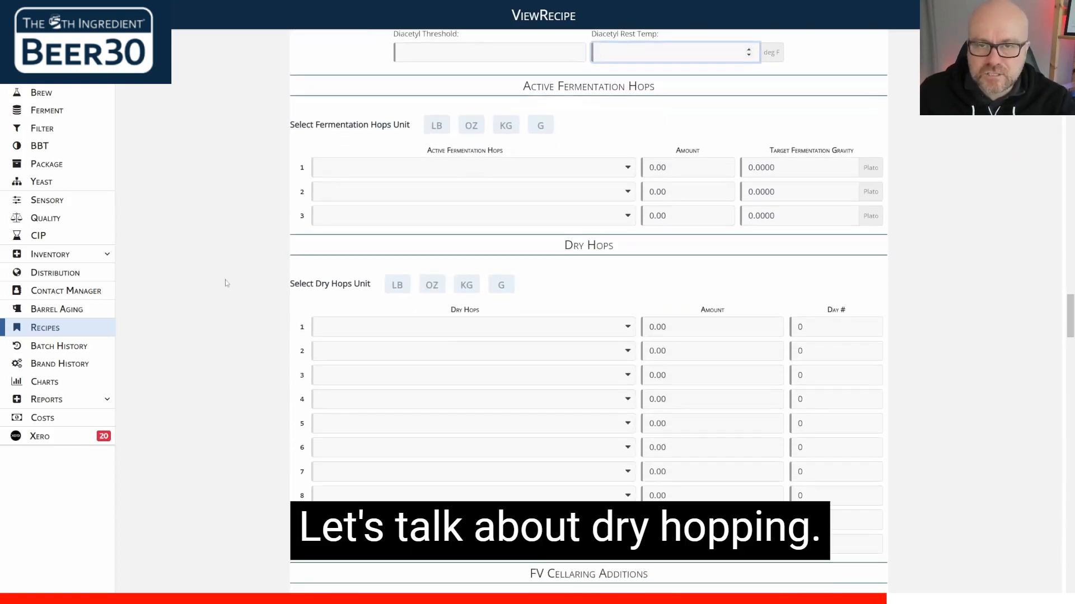
scroll(226, 283, down, 1)
scroll(227, 283, up, 1)
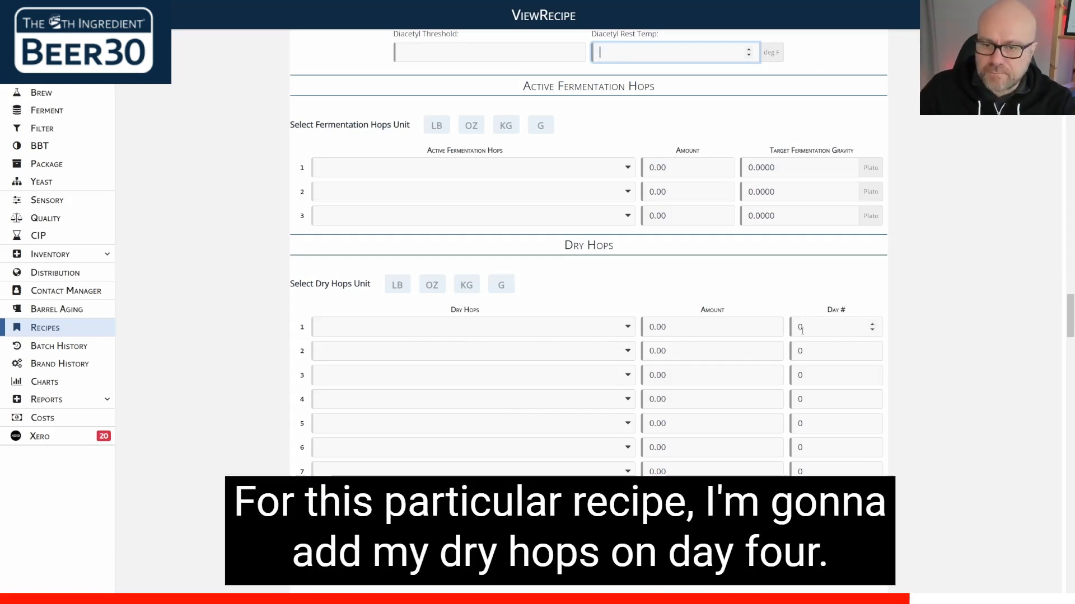
click(425, 331)
text(sim)
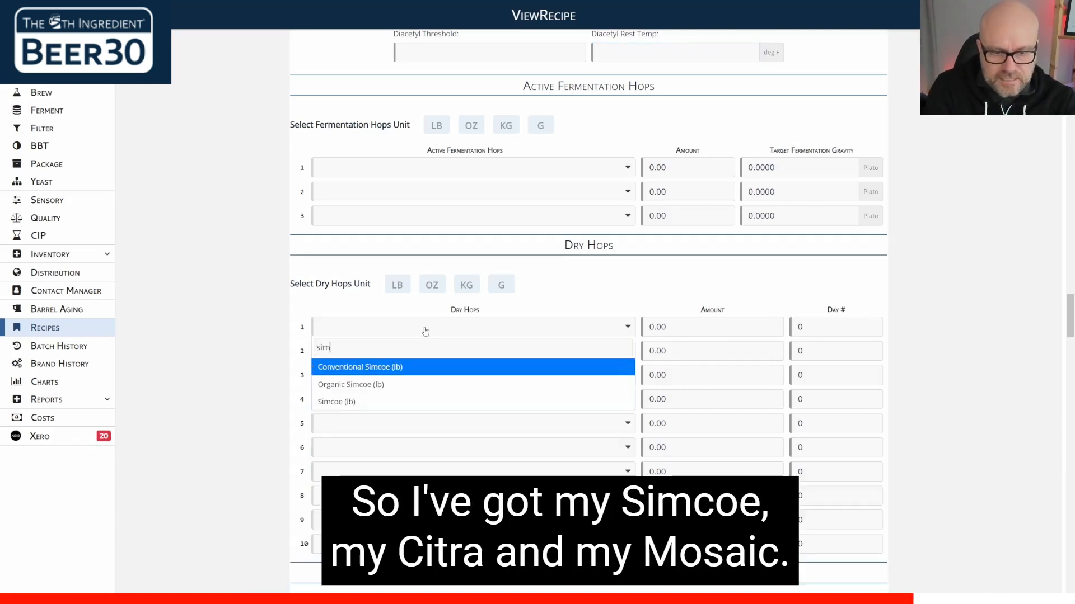
click(408, 400)
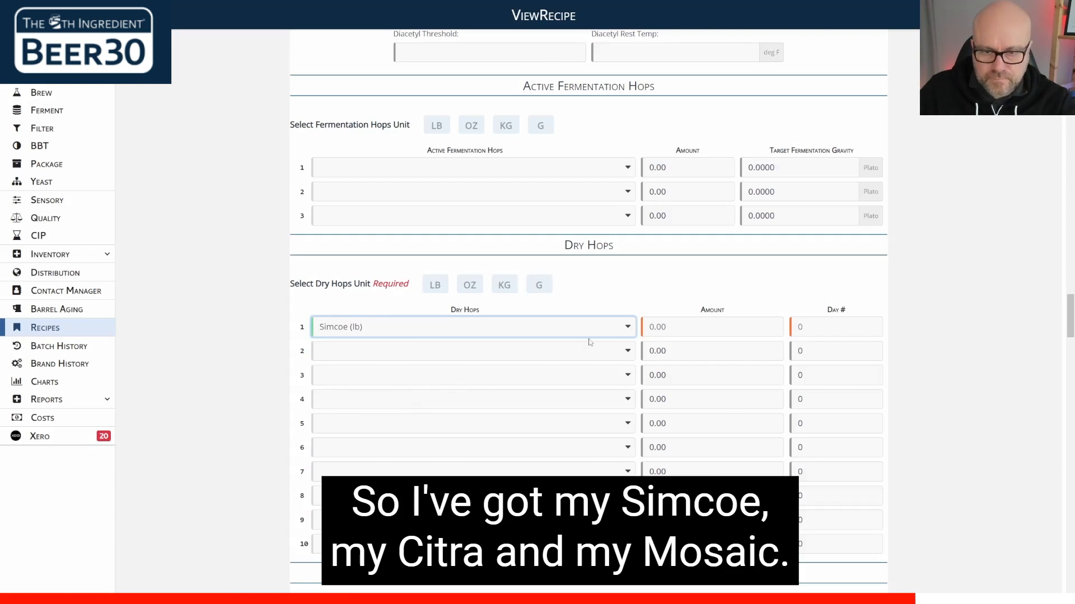
click(369, 351)
text(cit)
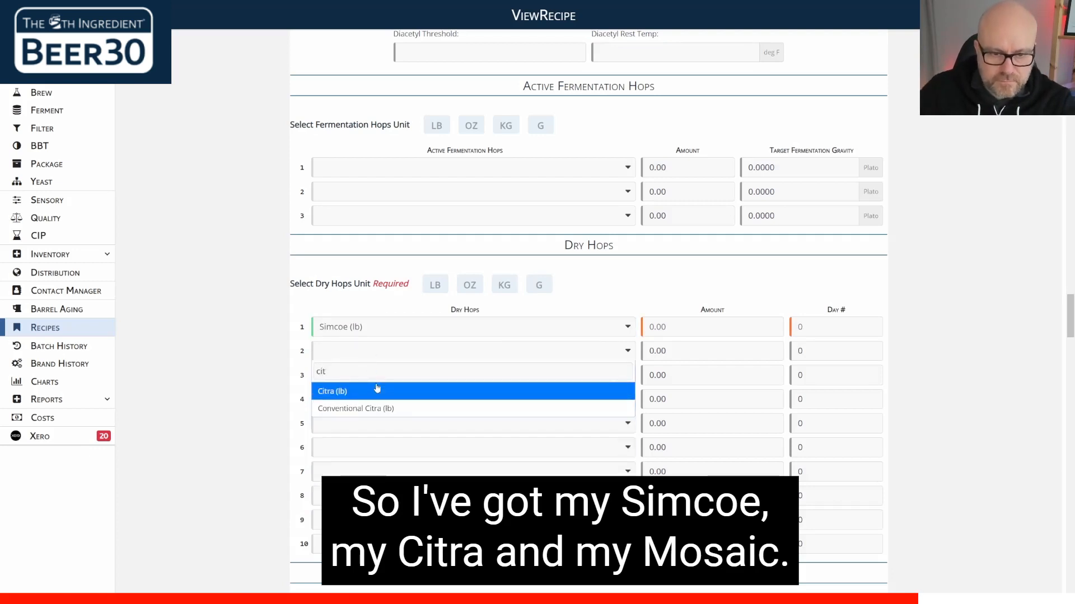
key(Return)
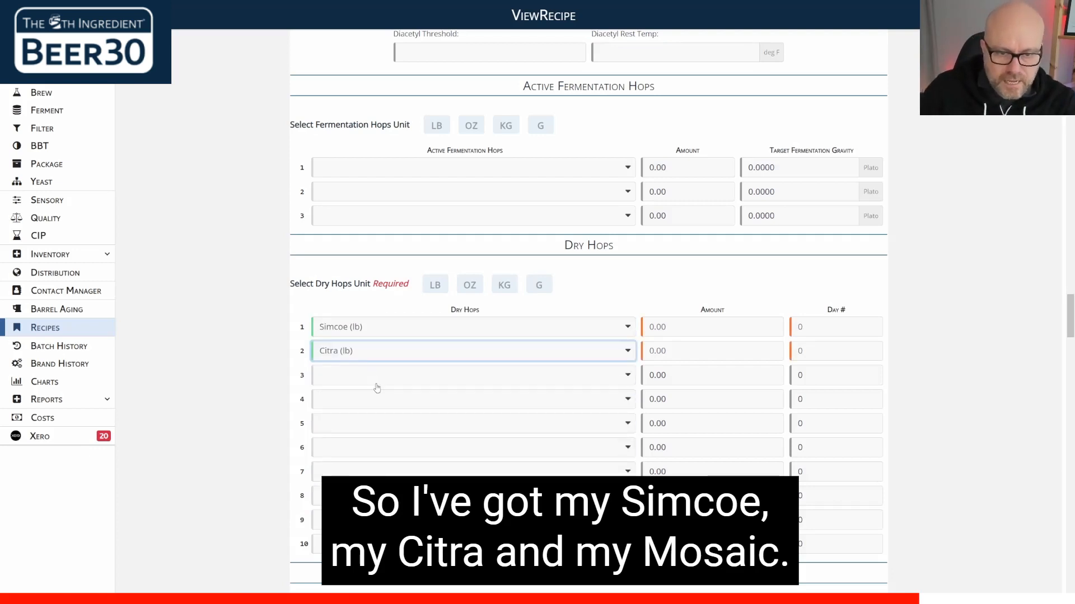
click(377, 385)
text(mosa)
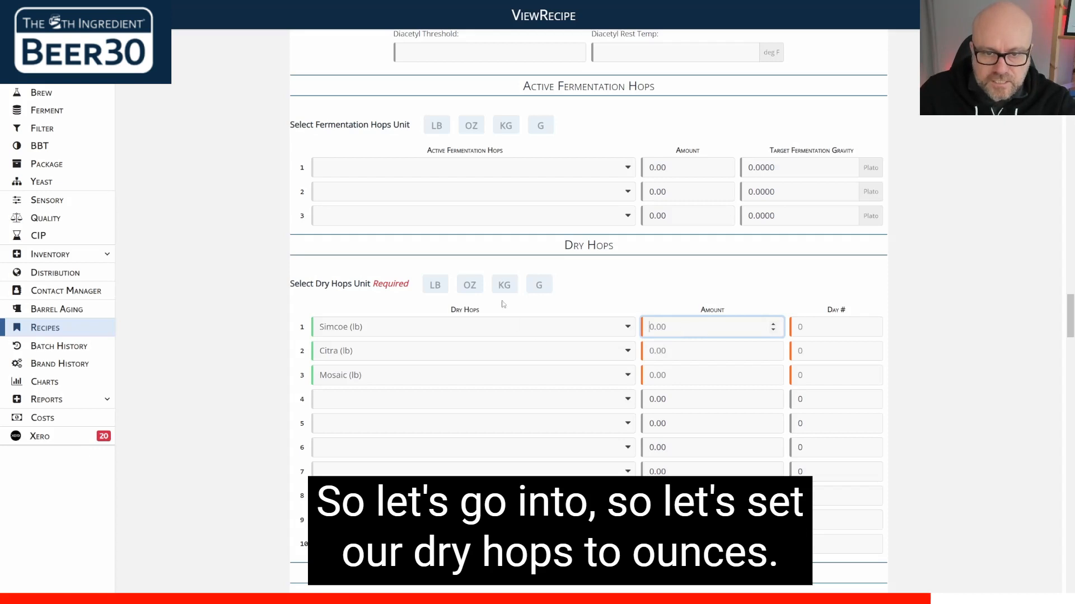
Step: Set the dry hops unit to OZ and enter 77 on day 3 for each of Simcoe, Citra and Mosaic
click(471, 286)
click(706, 329)
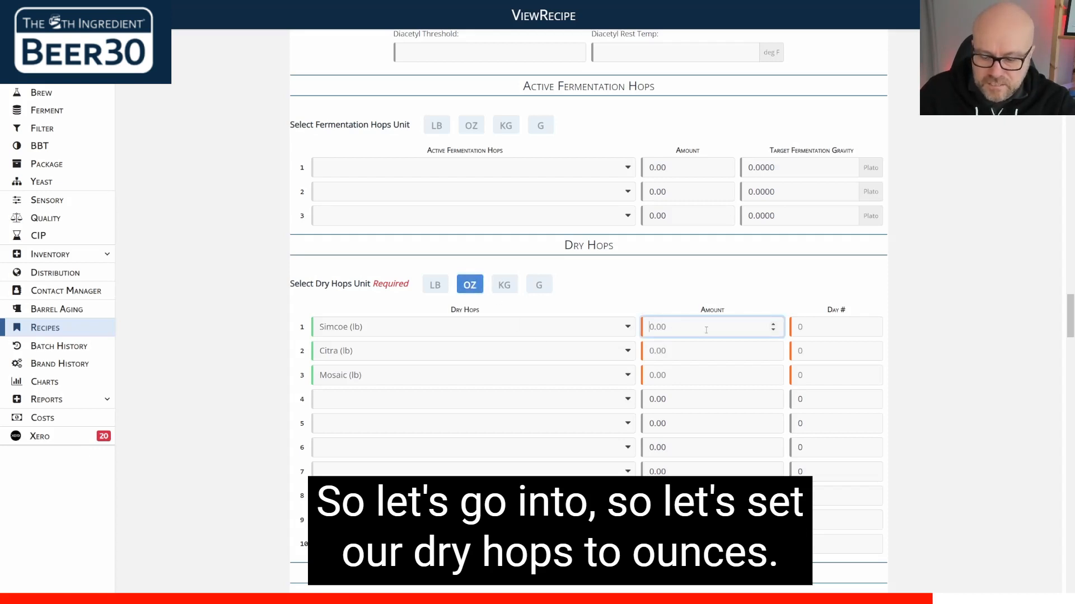
text(77)
click(800, 330)
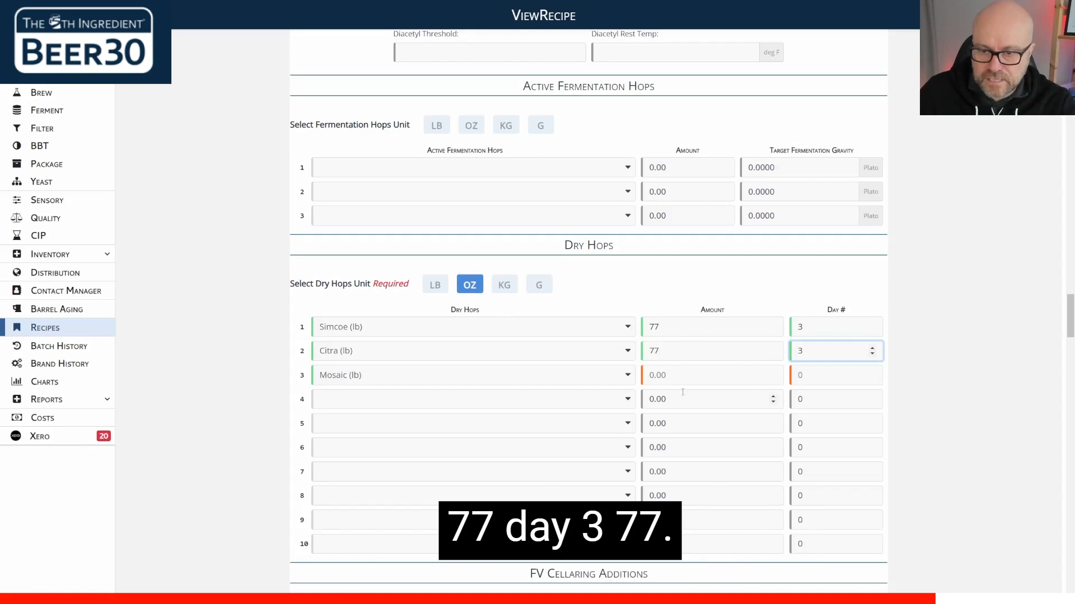
click(676, 377)
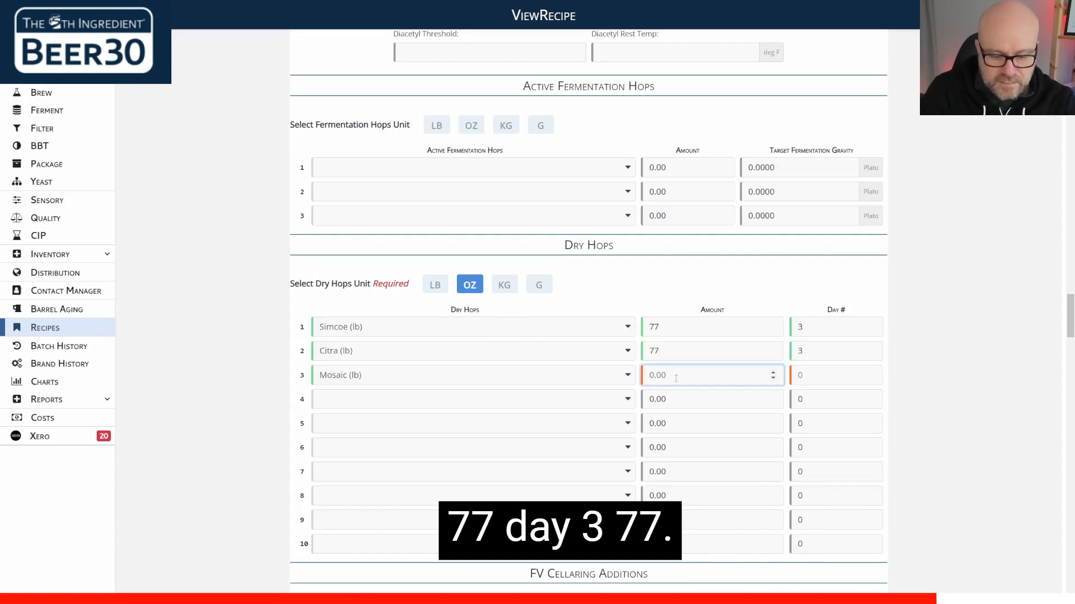
text(77)
click(812, 376)
text(3)
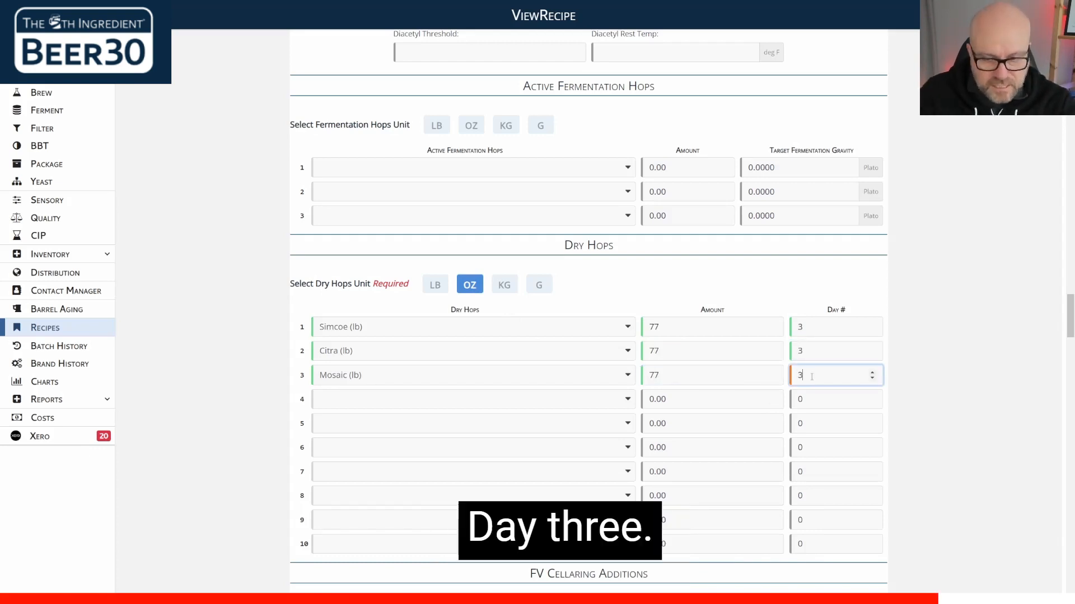
Step: Review the FV cellaring additions, the actions based on gravity and on day numbers in tank, and the BBT additions
scroll(326, 228, down, 5)
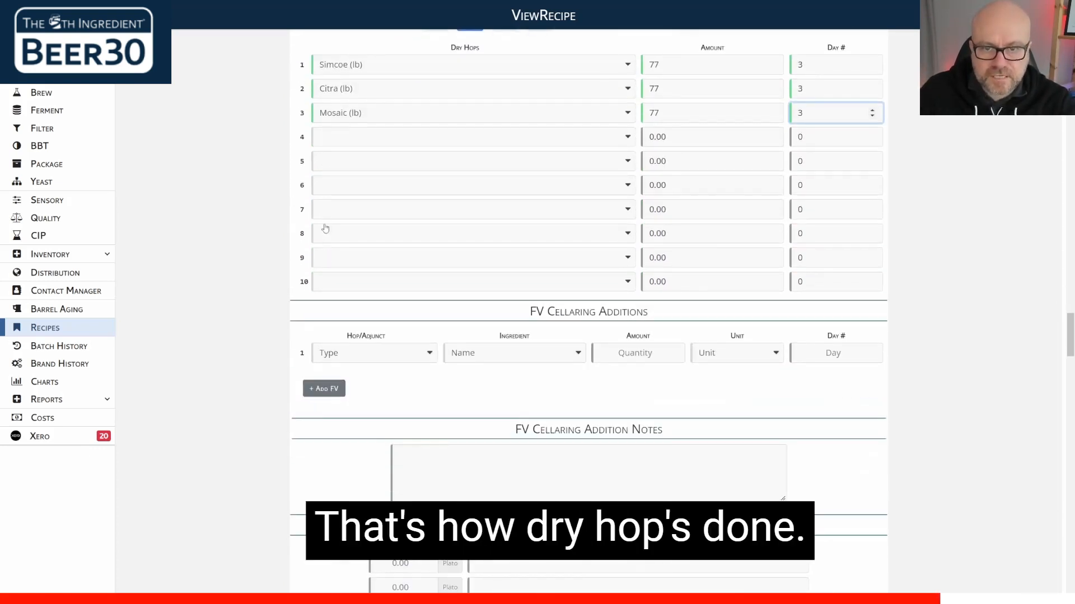
scroll(251, 252, down, 1)
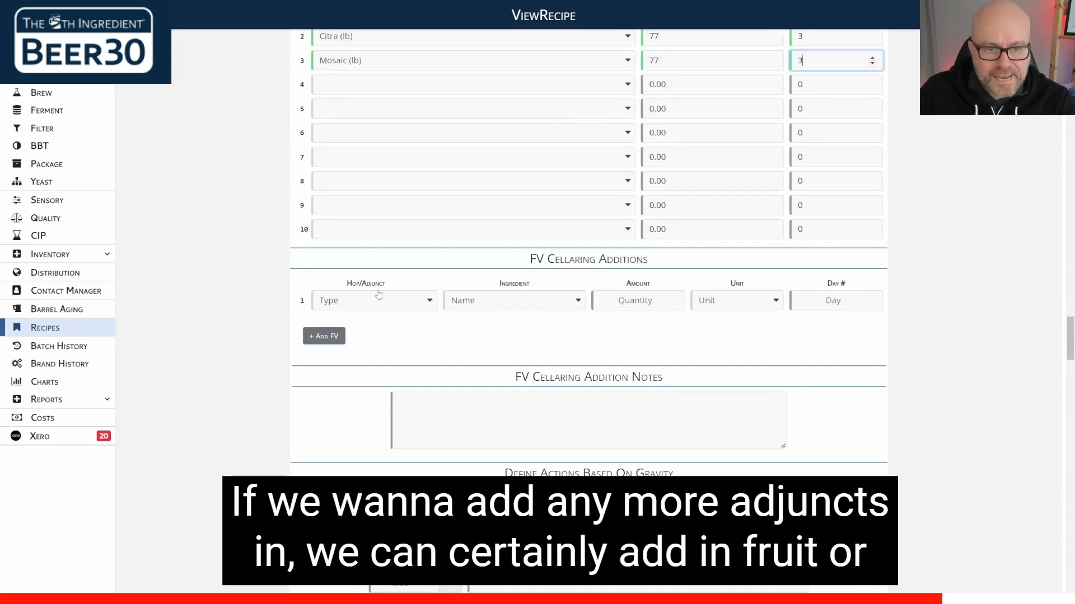
click(411, 305)
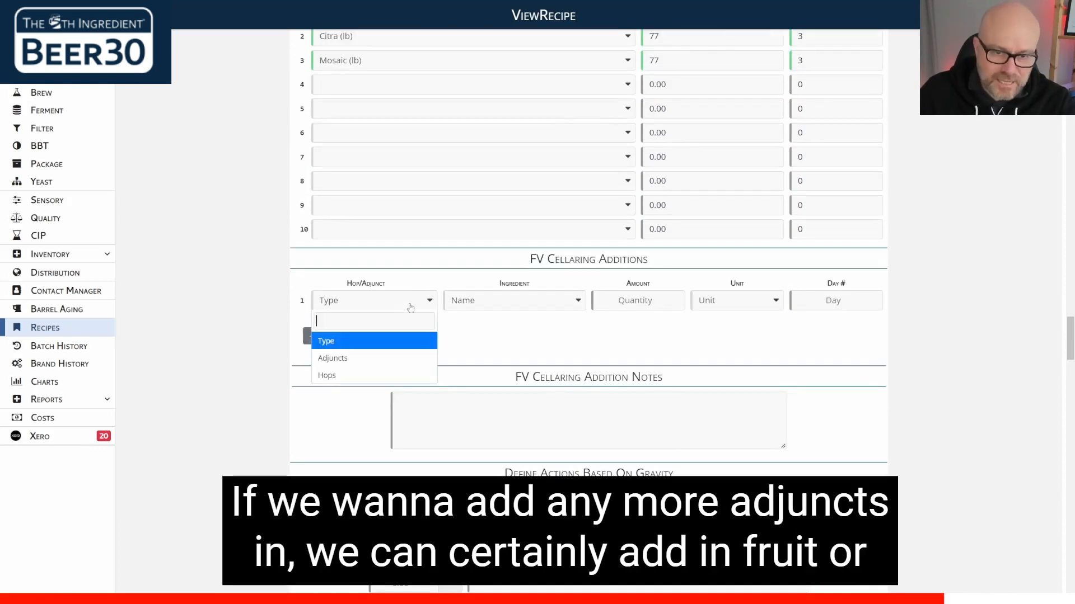
click(411, 307)
scroll(248, 293, down, 1)
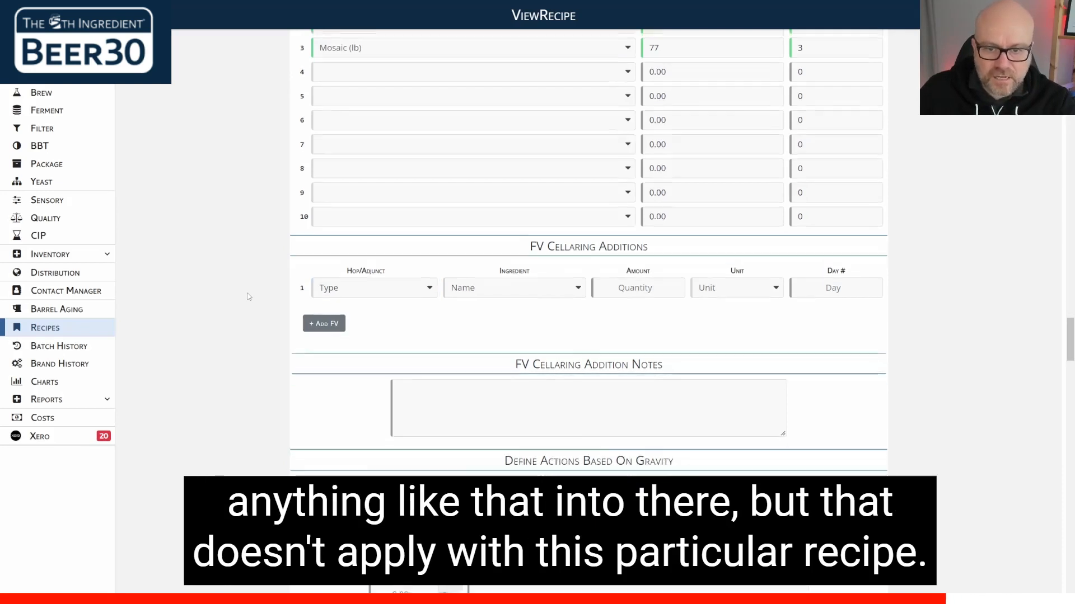
scroll(247, 293, down, 3)
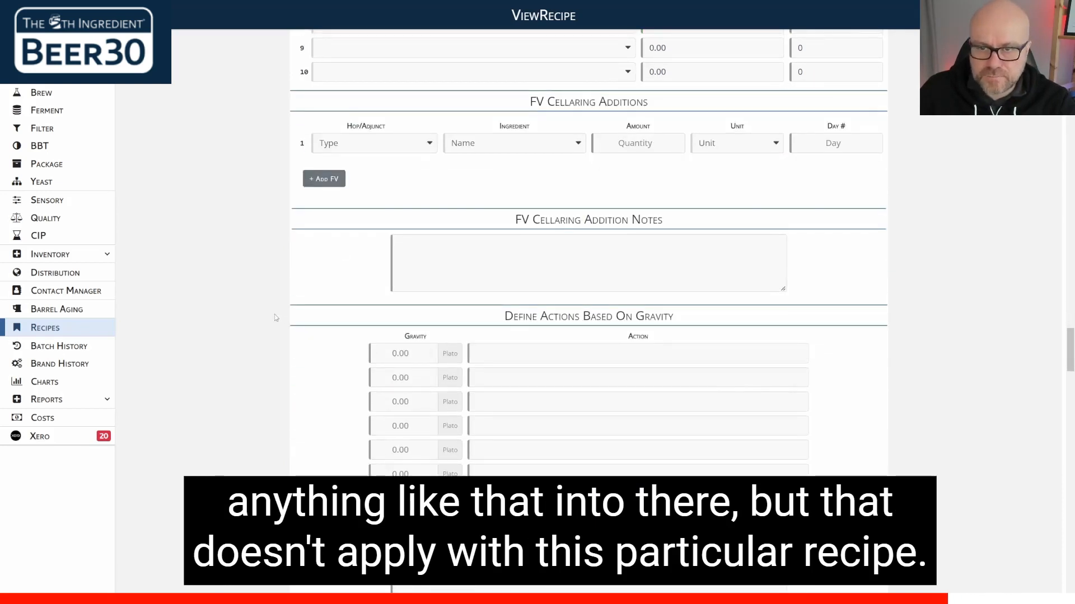
scroll(269, 336, down, 2)
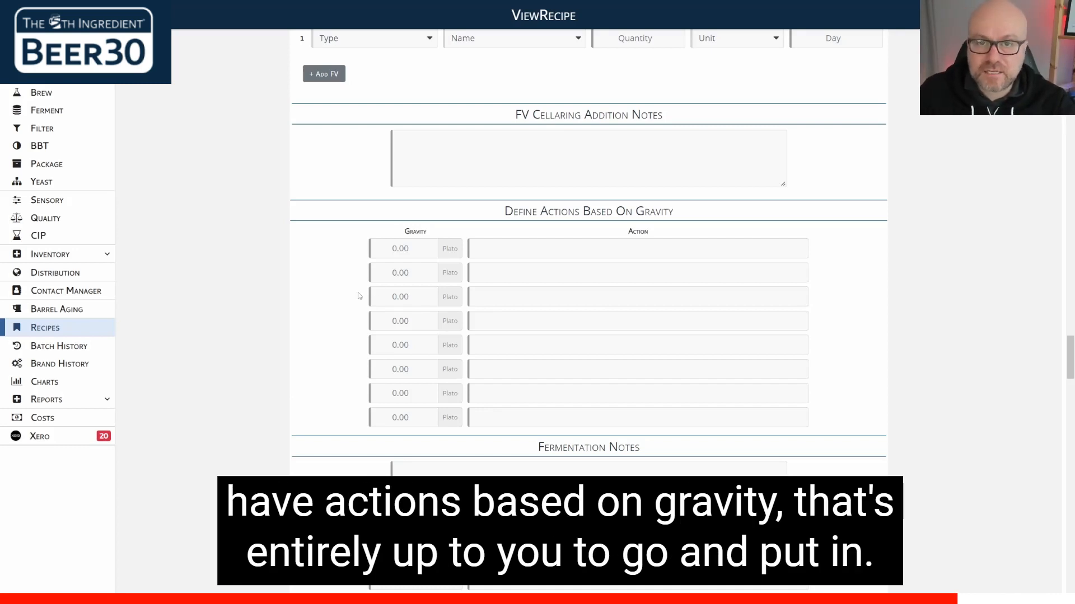
scroll(366, 222, down, 6)
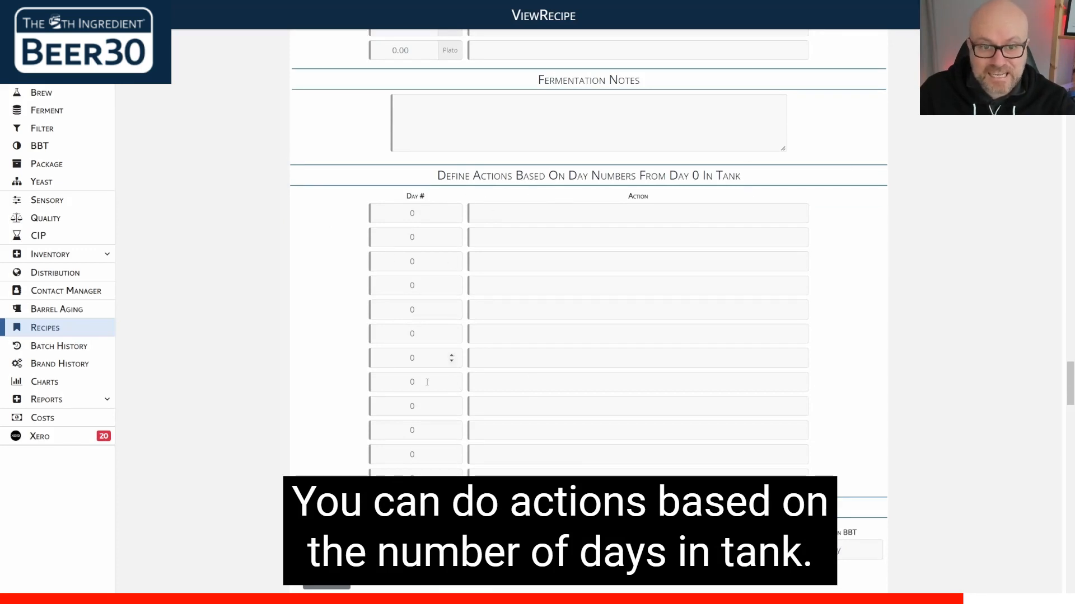
scroll(426, 383, up, 3)
scroll(470, 229, down, 4)
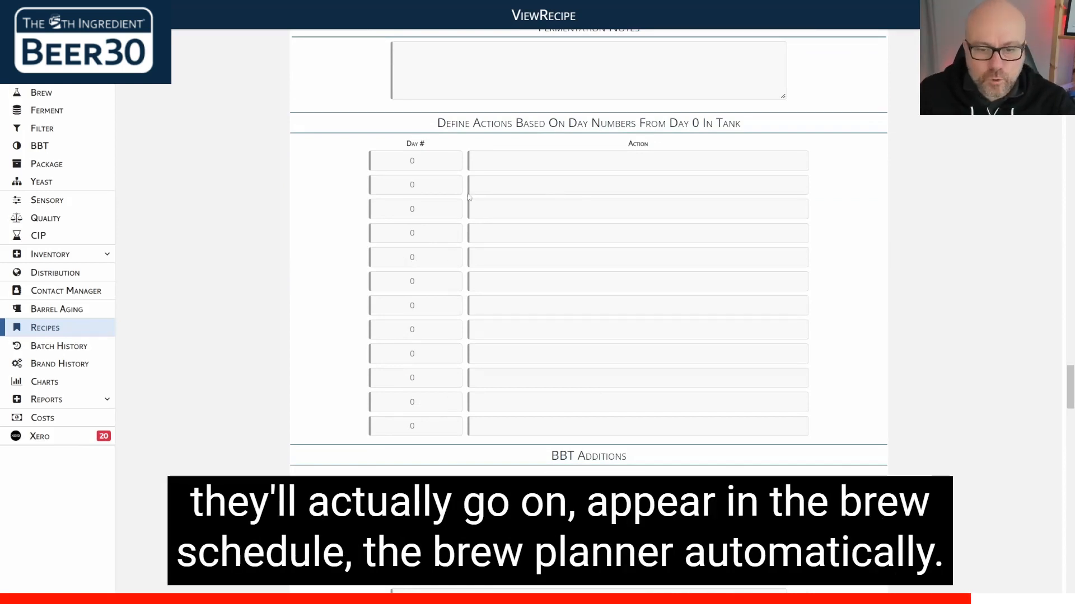
scroll(469, 197, down, 4)
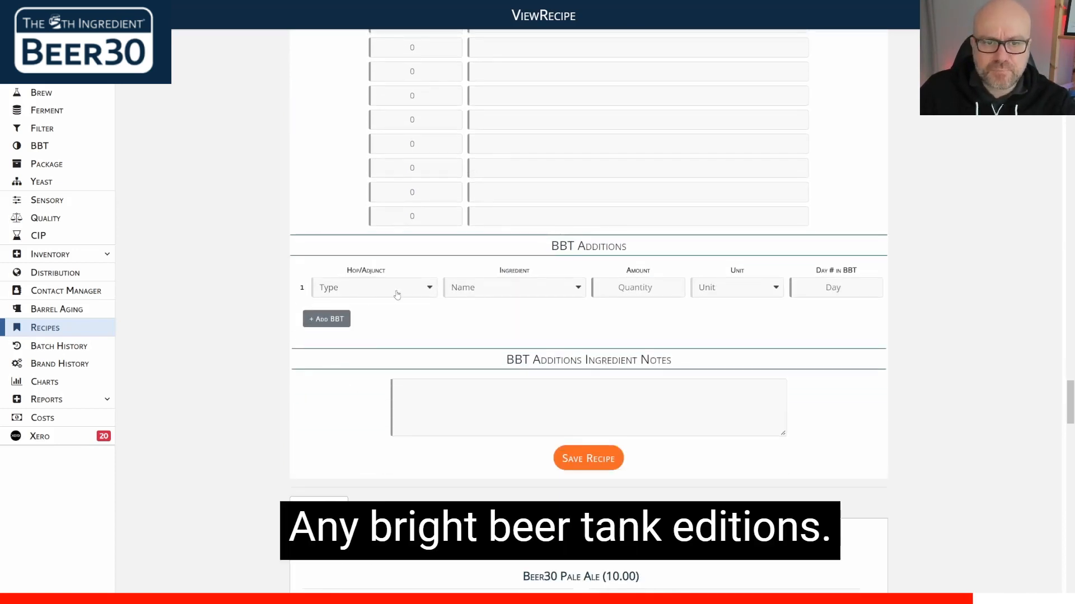
scroll(251, 269, down, 2)
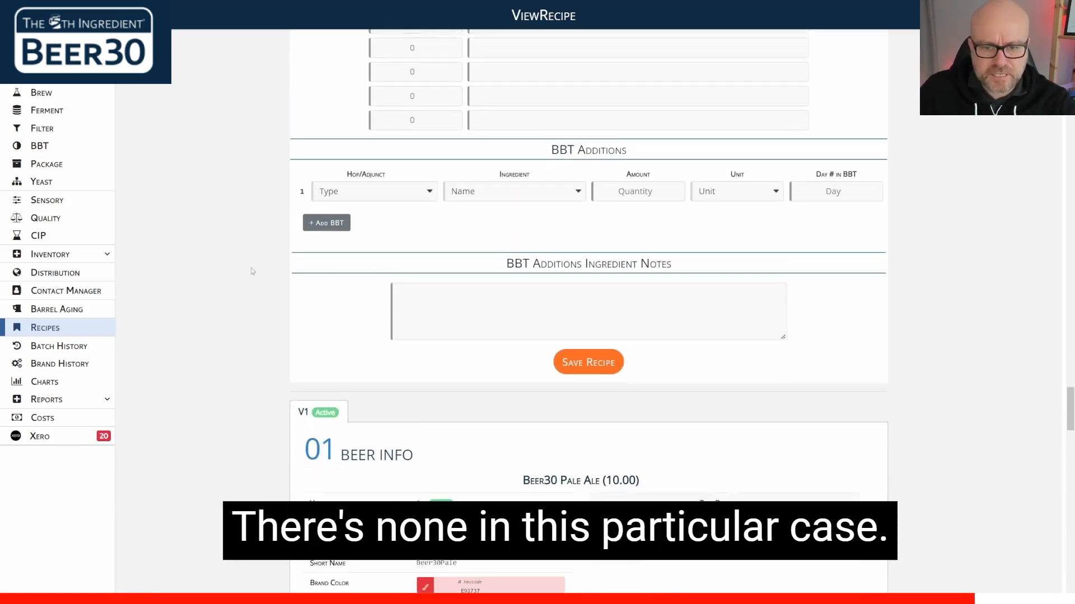
scroll(586, 433, up, 3)
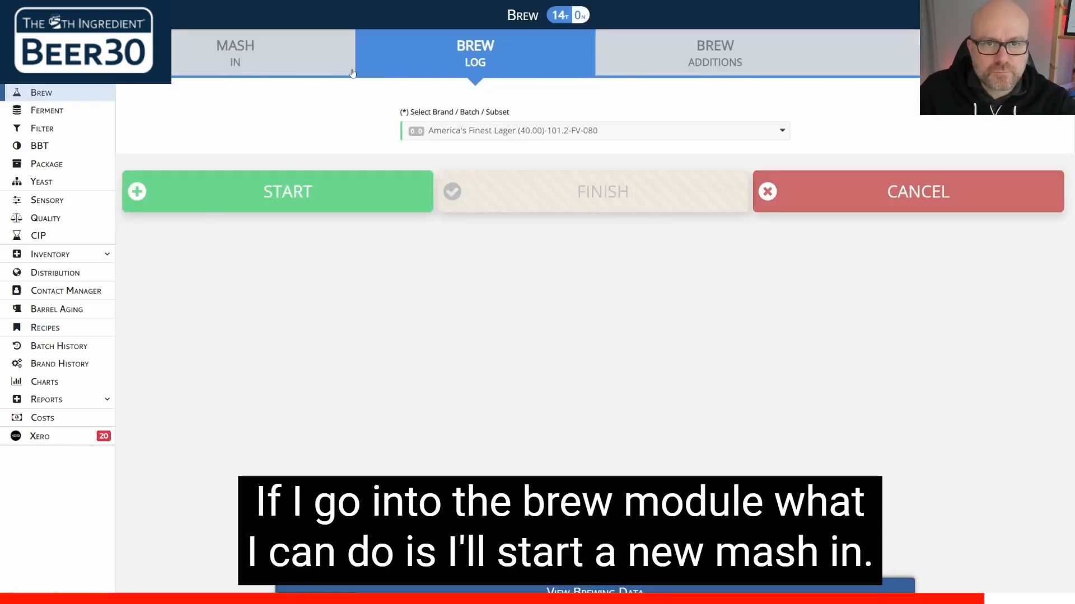
Step: Start a new brew of Beer30 Pale Ale (10.00) with batch number 220830 in the empty tank FV-081
click(214, 58)
scroll(193, 235, down, 10)
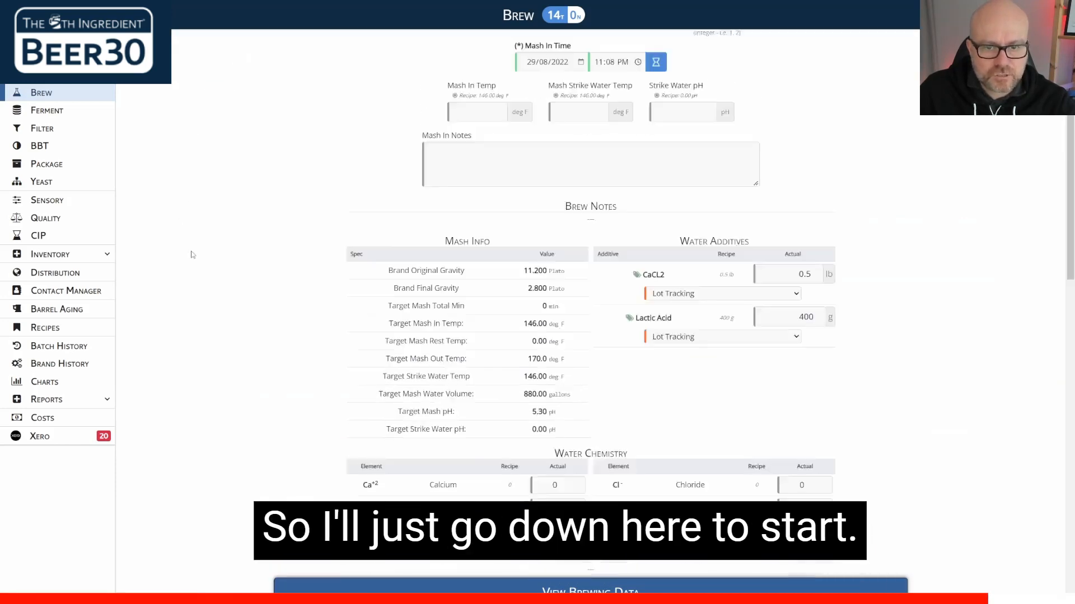
click(242, 347)
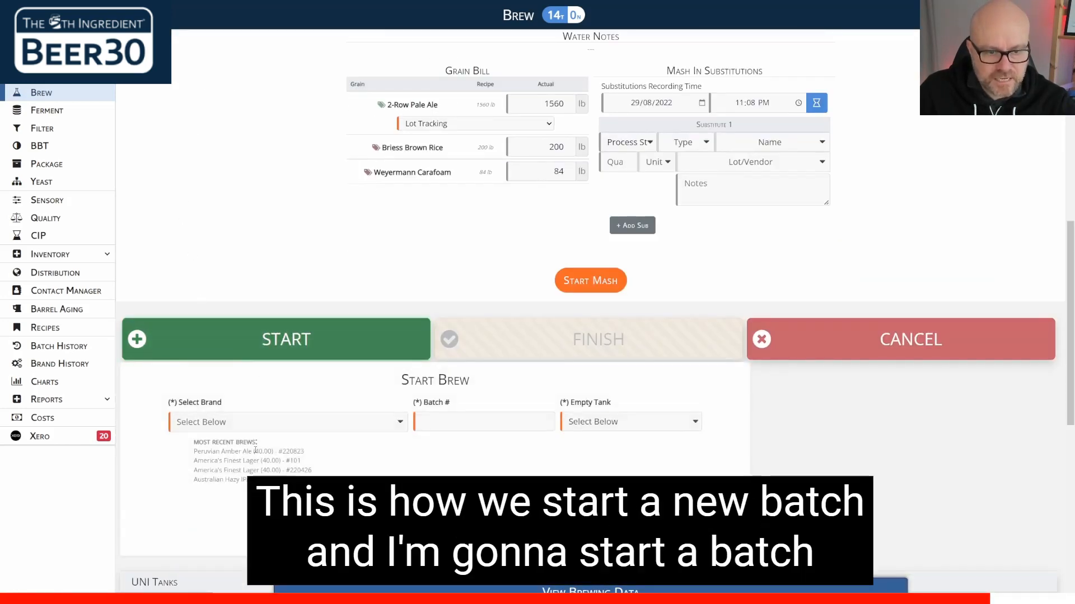
click(310, 429)
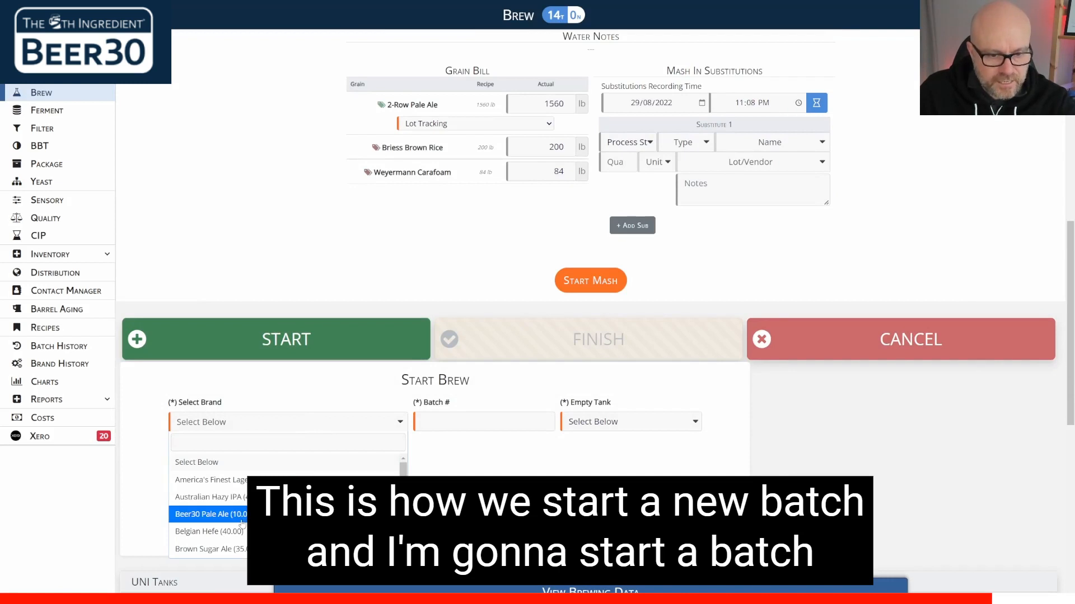
click(224, 514)
click(469, 424)
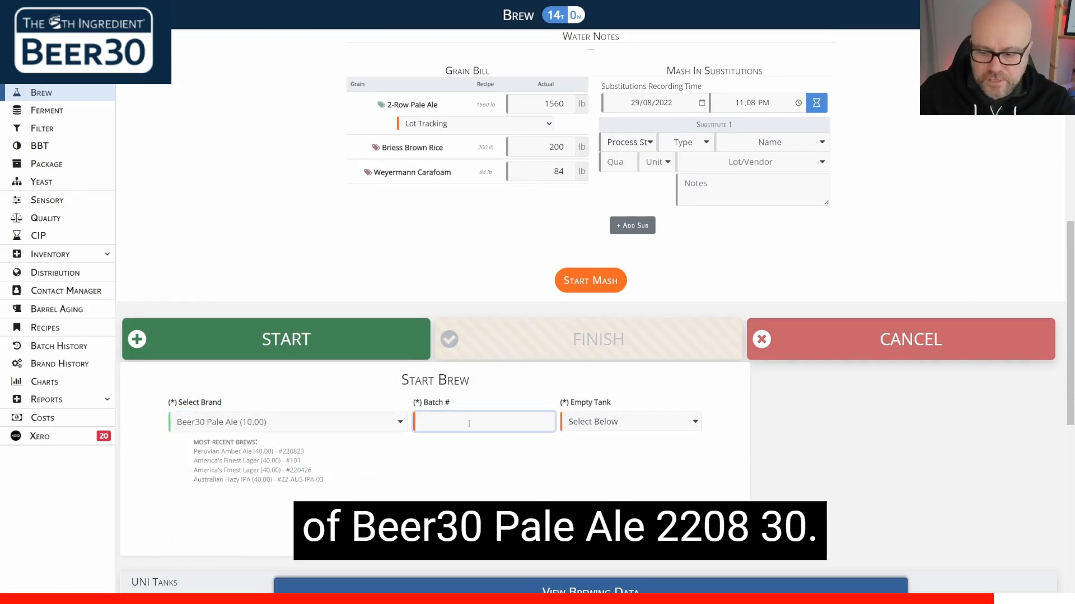
text(220830)
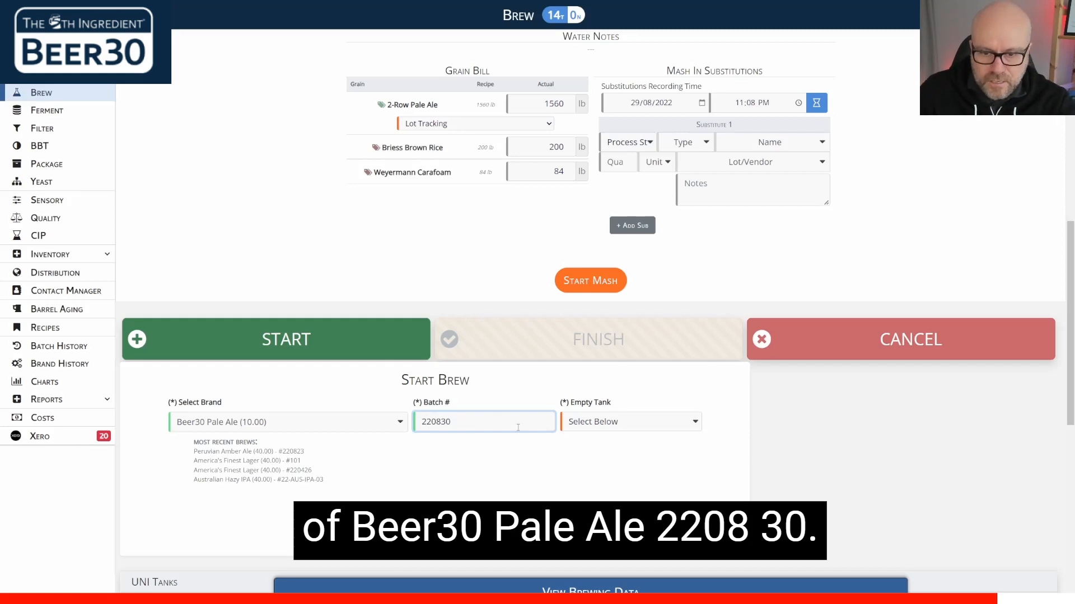
click(600, 421)
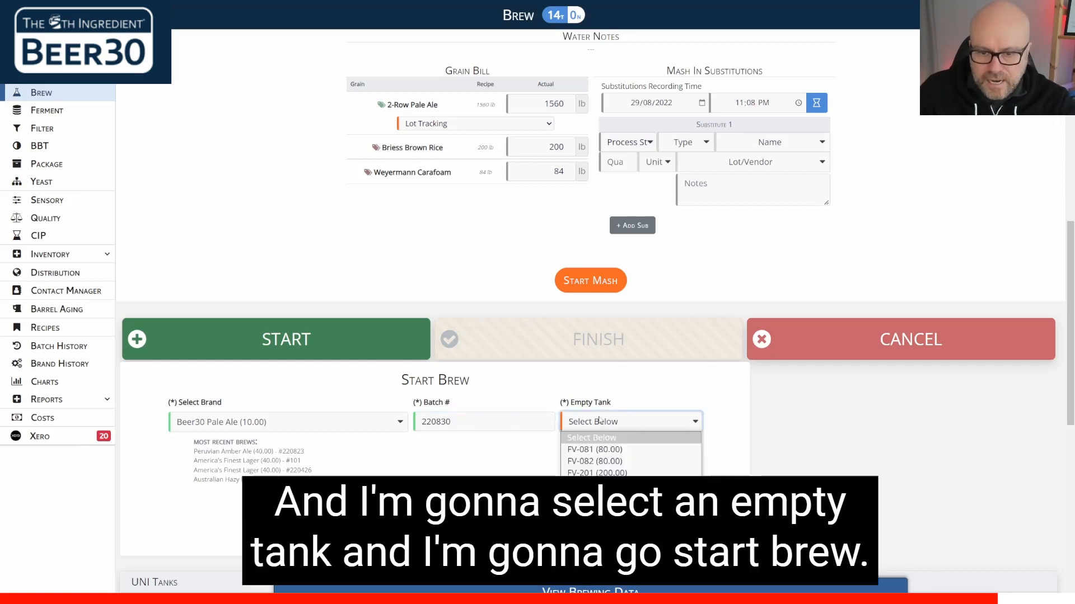
click(617, 450)
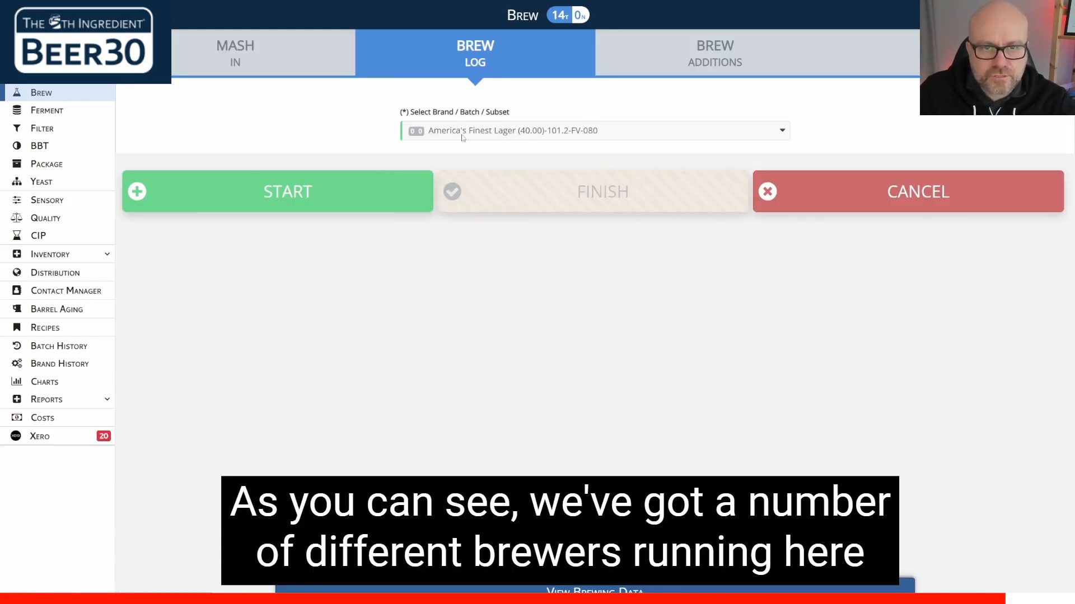
Step: Select the Beer30 Pale Ale batch in FV-081 for mash in and review its mash info, water additives and grain bill
click(642, 135)
click(580, 136)
click(296, 68)
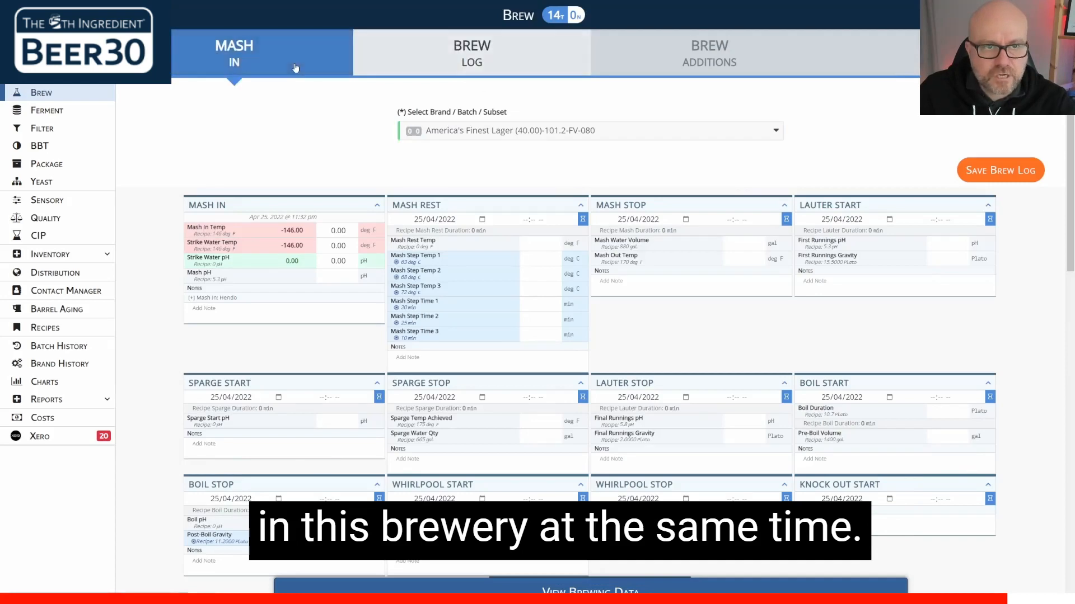
click(502, 127)
click(501, 167)
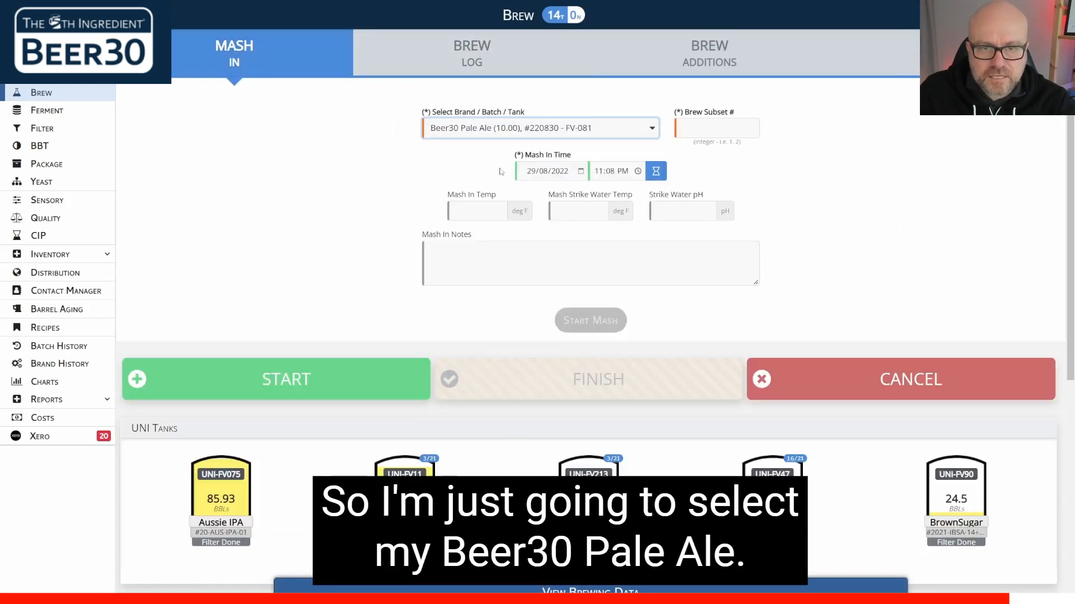
scroll(431, 372, down, 2)
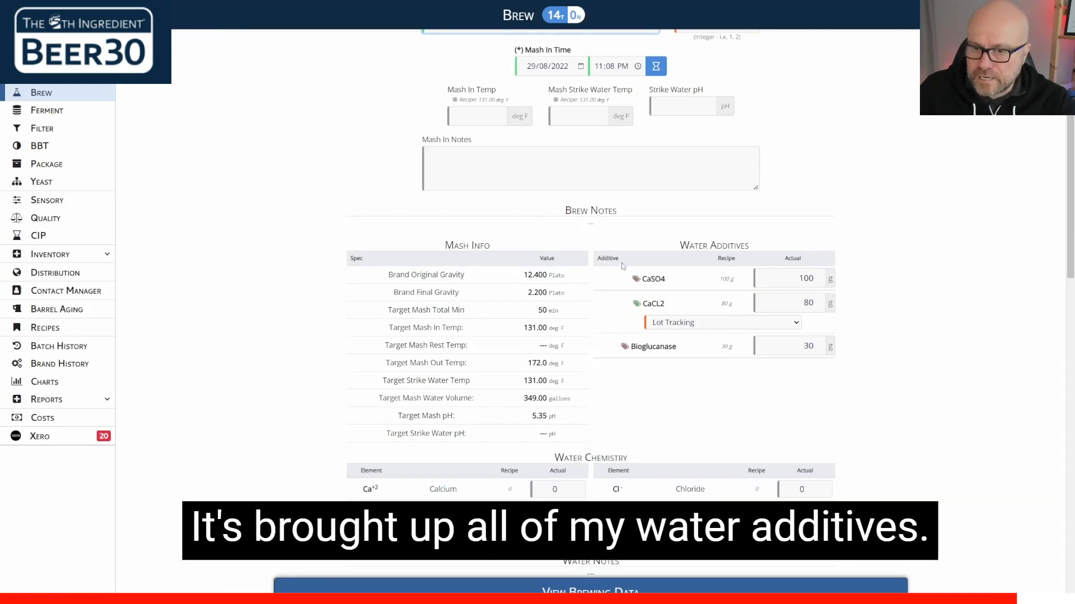
scroll(416, 414, down, 5)
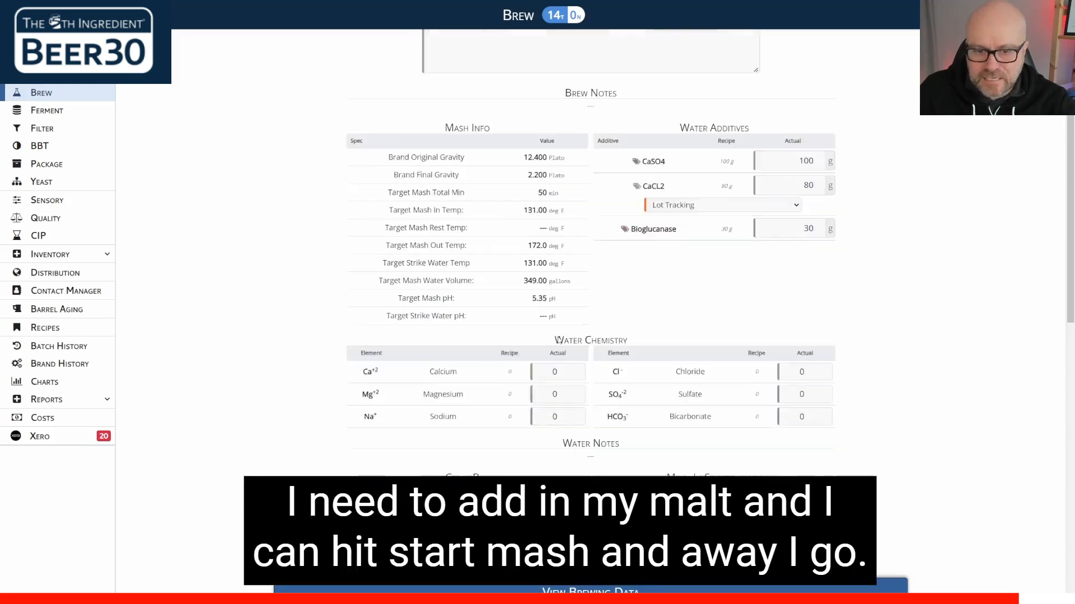
scroll(578, 415, down, 2)
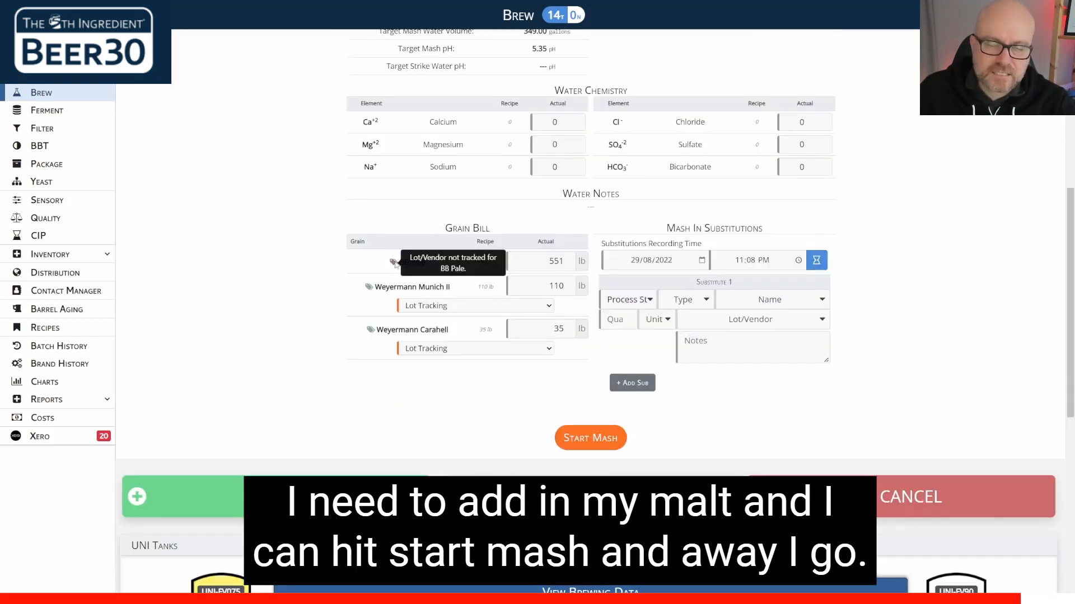
scroll(395, 263, up, 7)
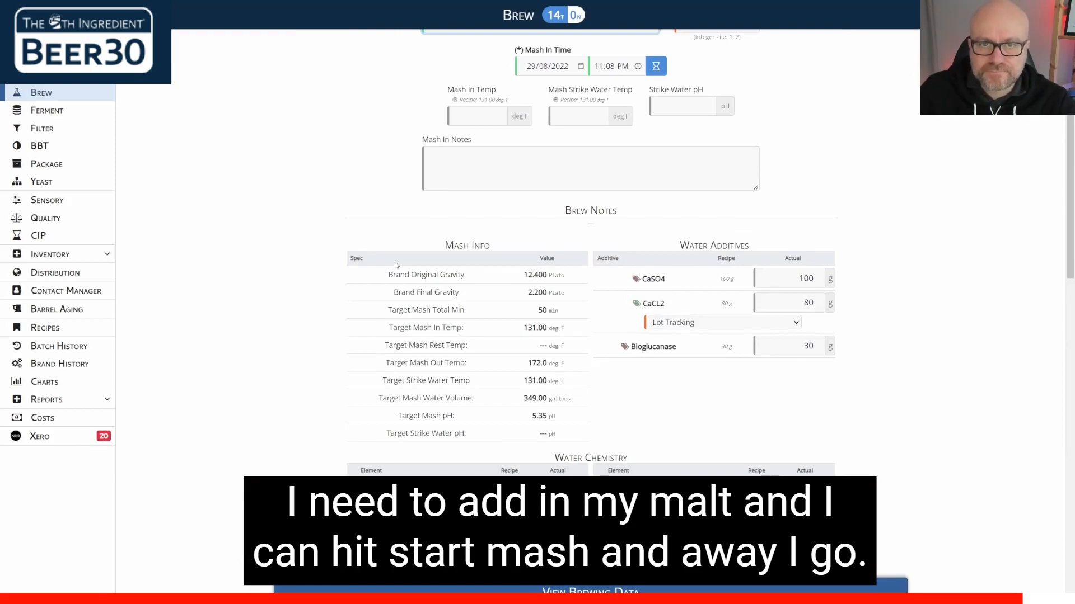